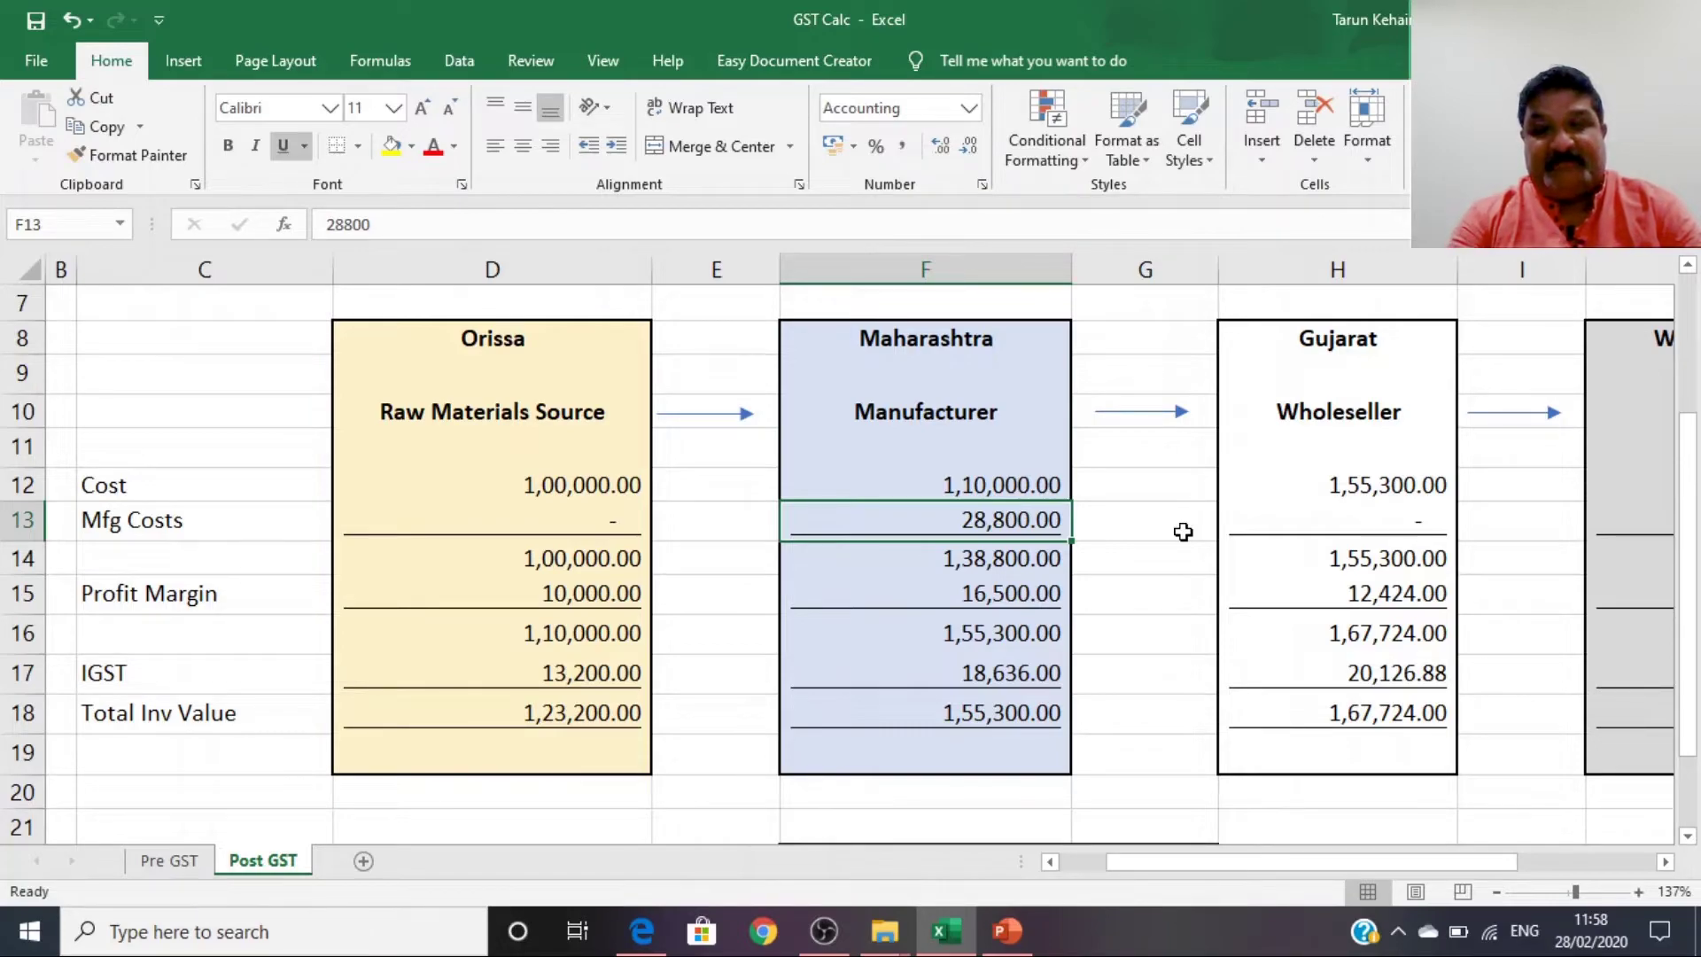
Step: Make Maharashtra's Total Inv Value =F16+F17, pre-tax value plus IGST, giving 1,73,936.00
key(Down)
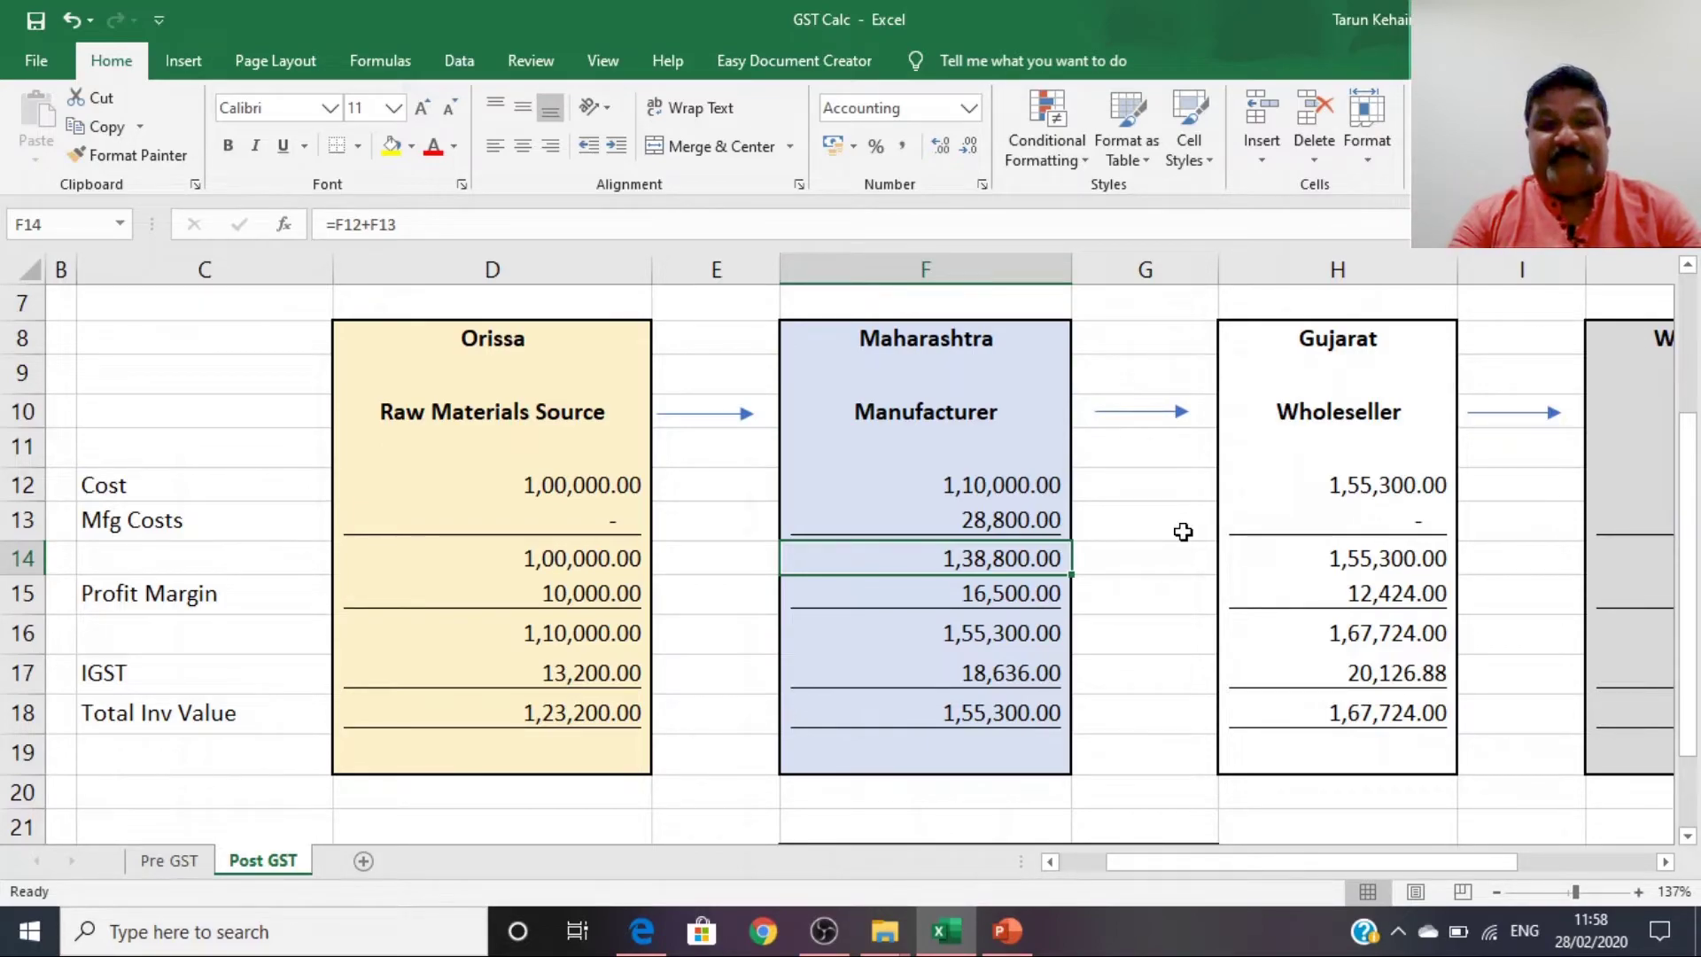
key(Down)
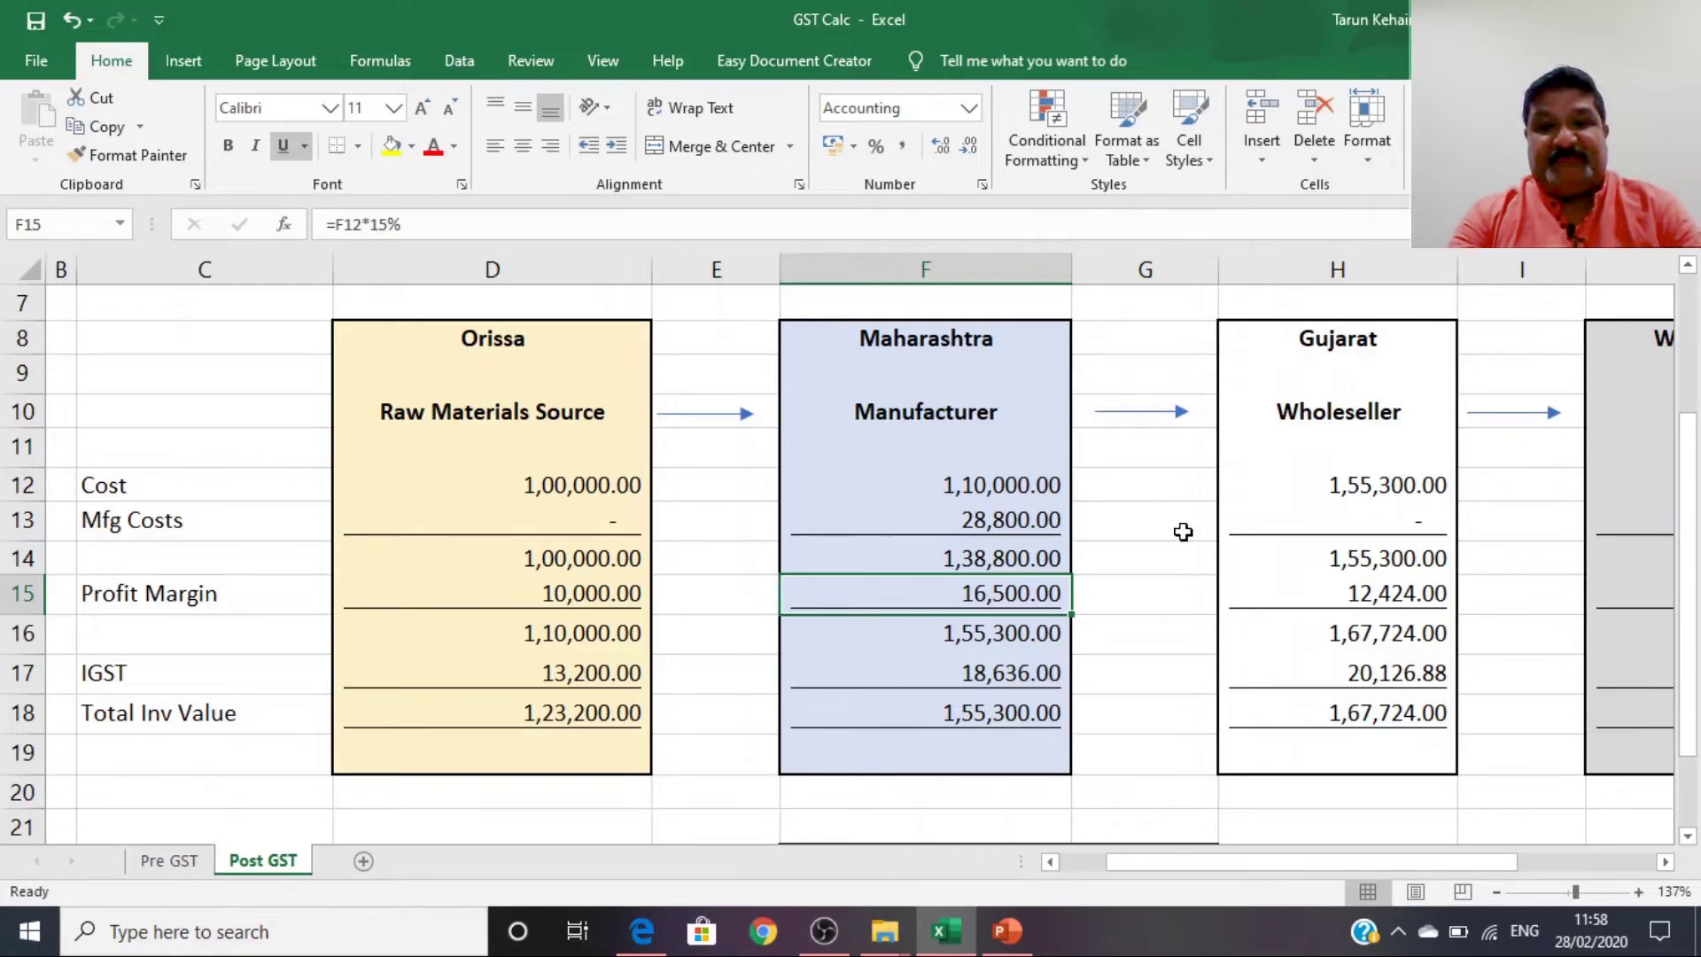
key(Down)
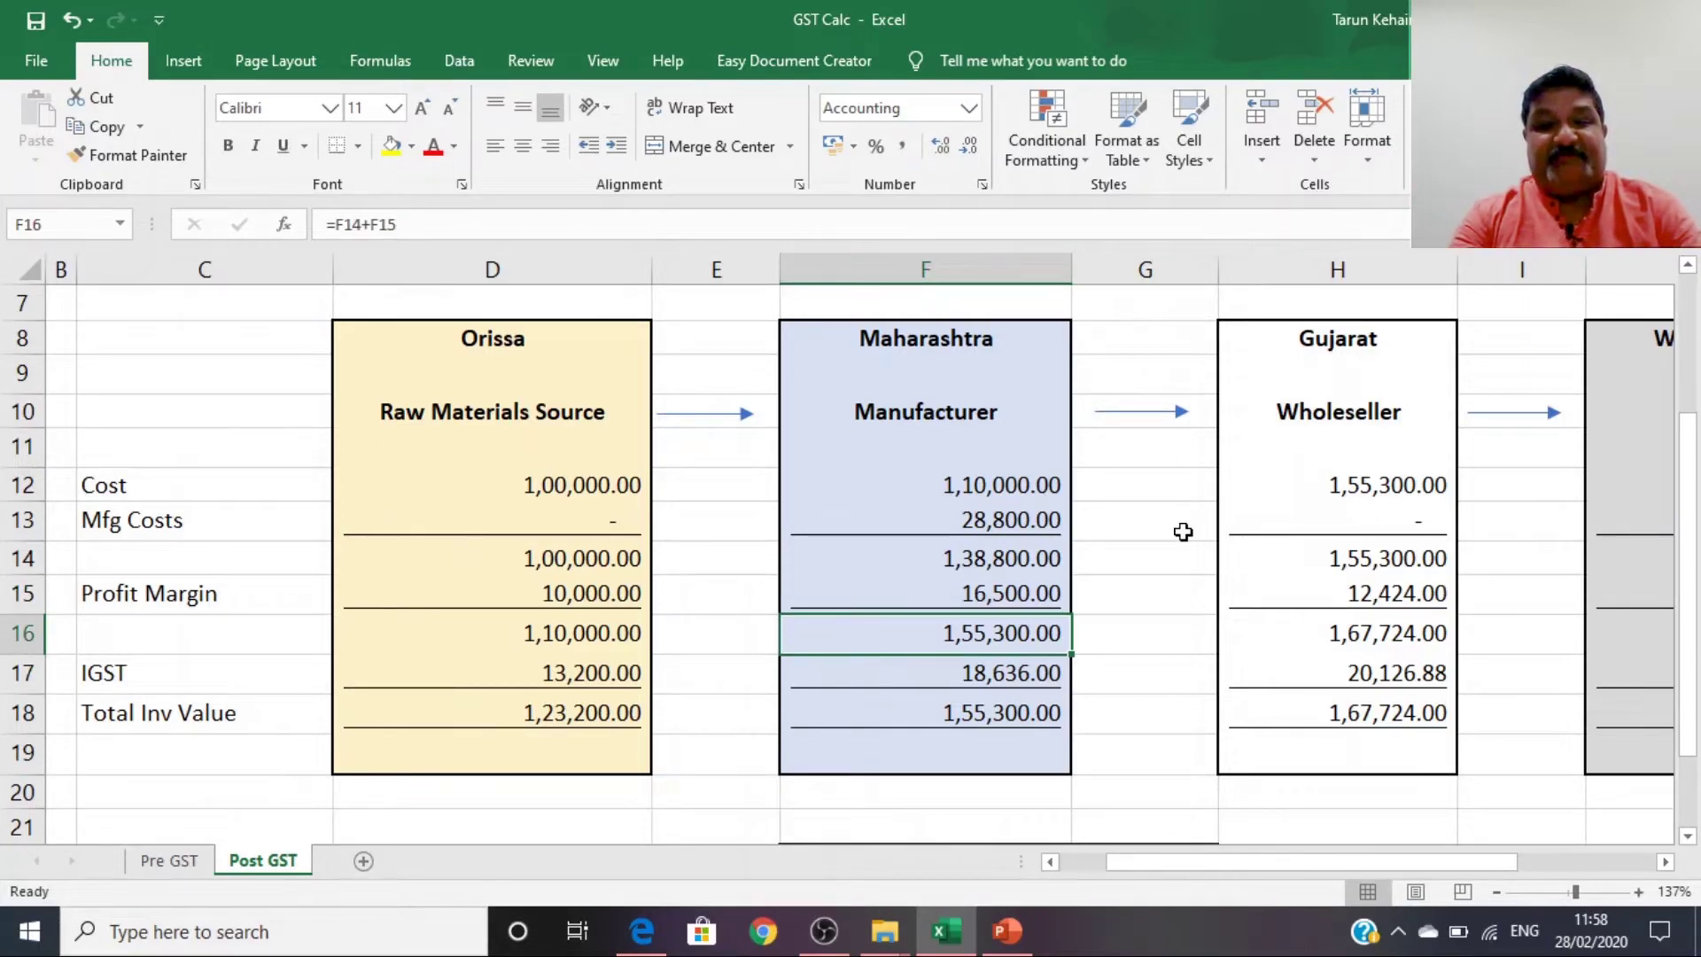
key(Down)
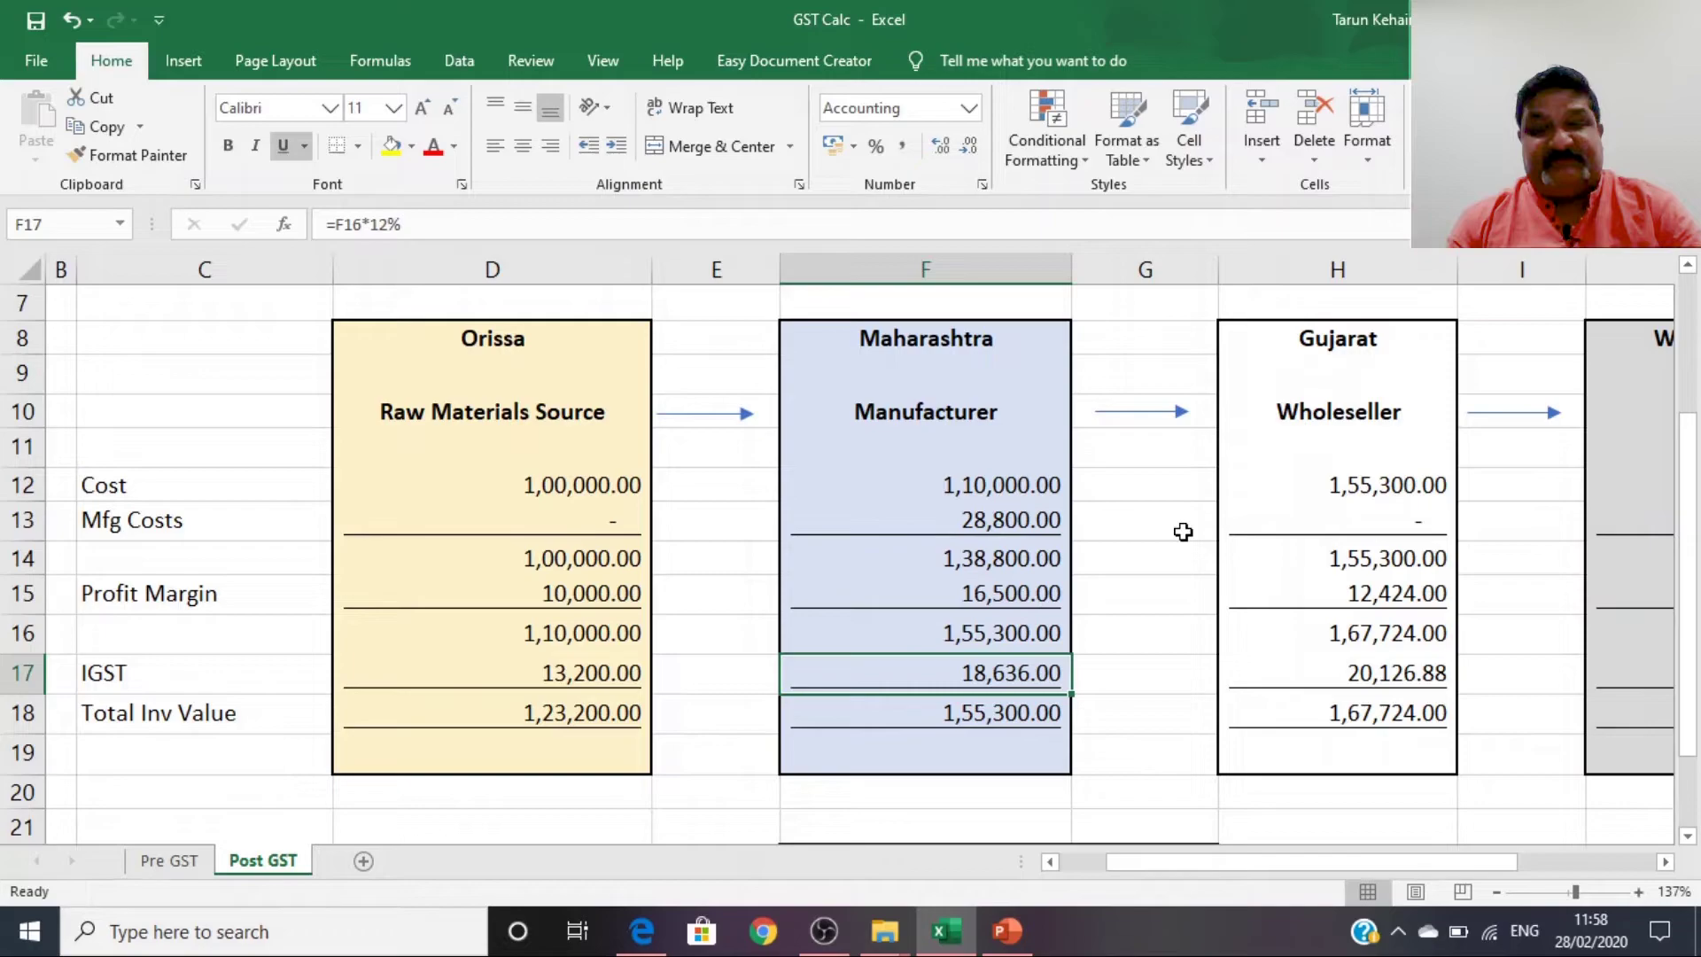
key(Down)
text(=)
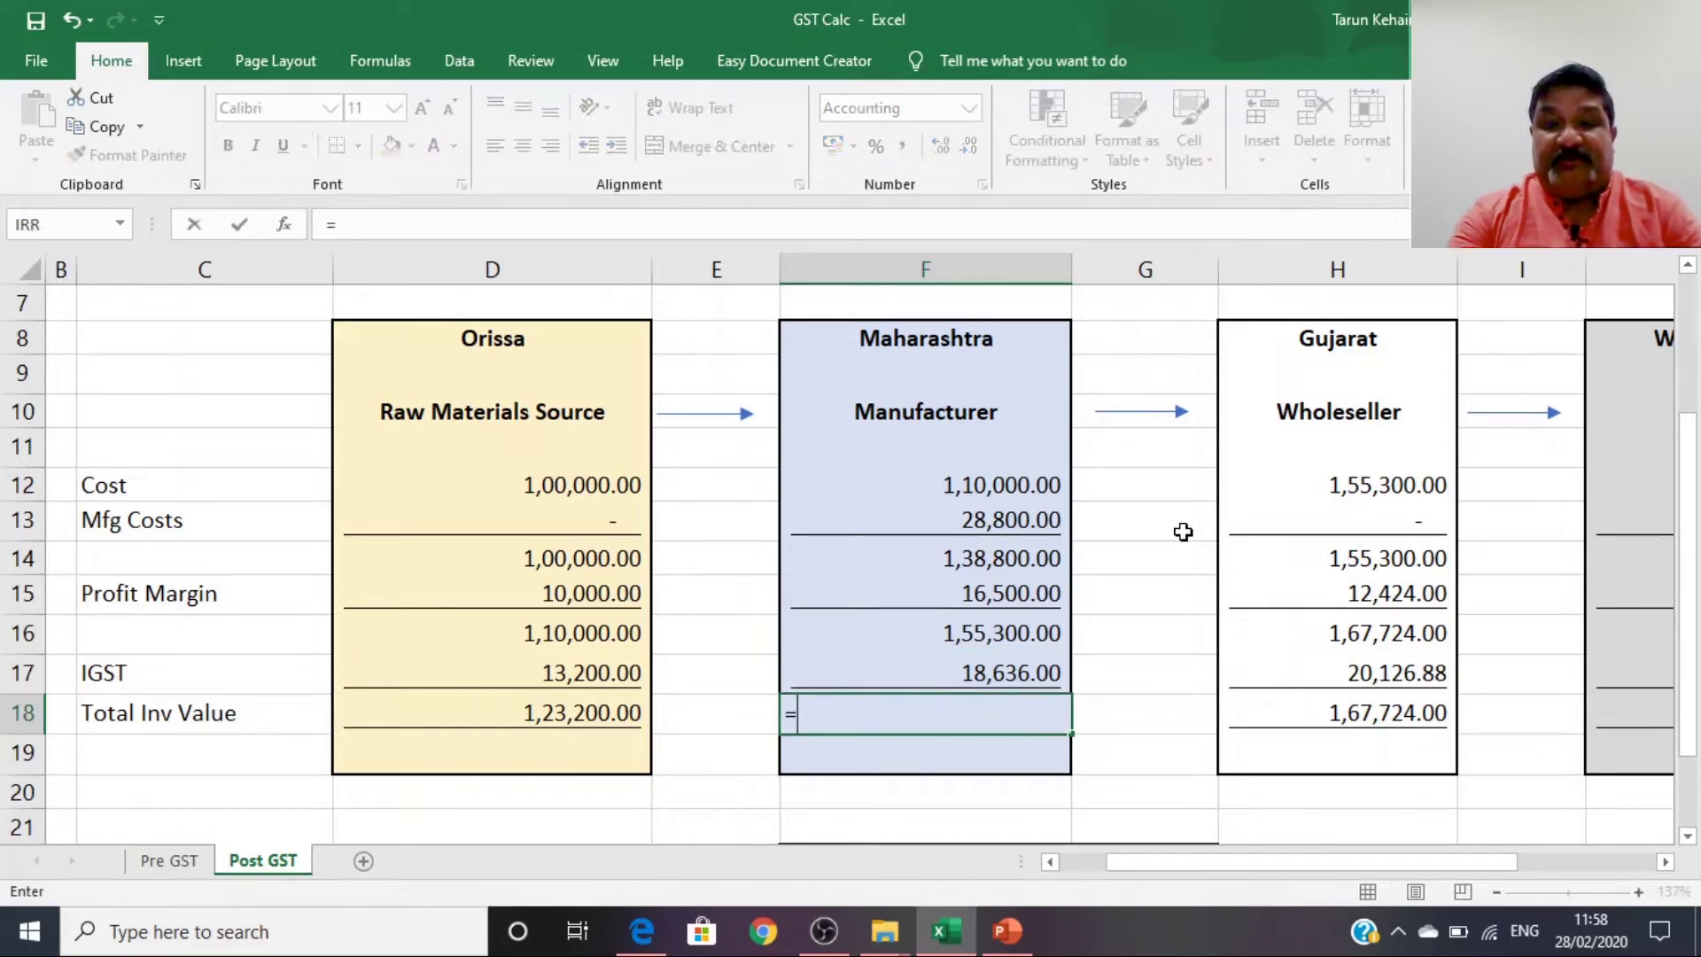
key(Up)
key(Up)
text(+)
key(Up)
key(Return)
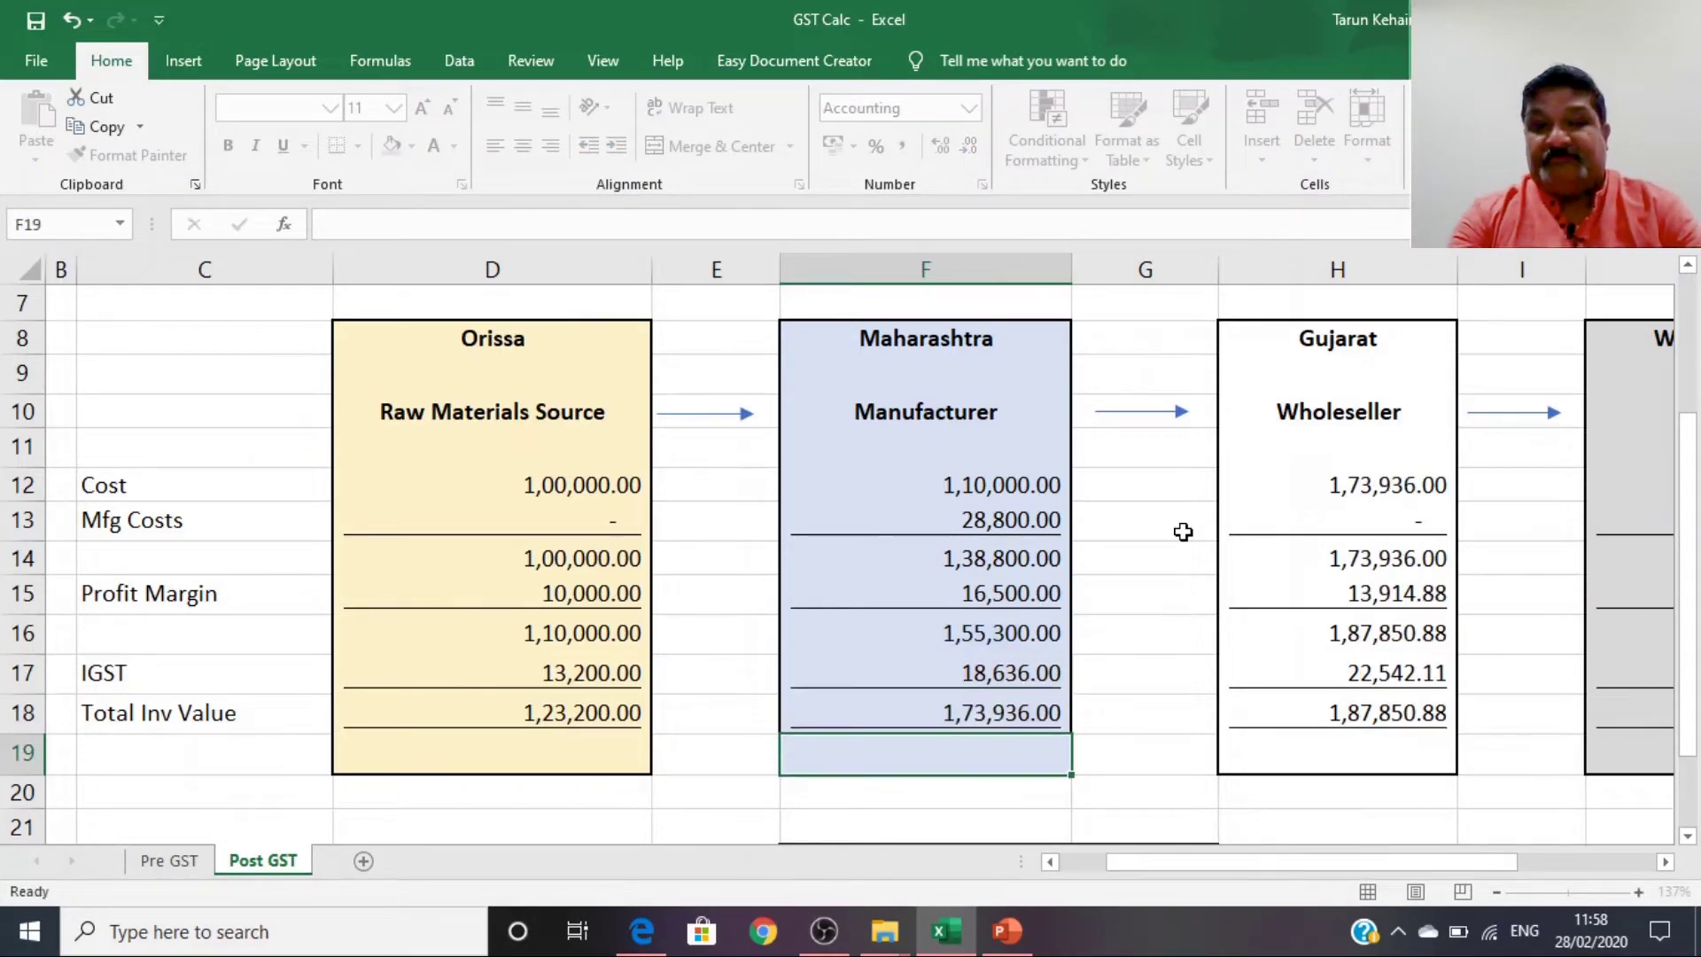
key(Up)
key(Up)
key(Up)
key(Up)
key(Up)
key(Up)
key(Up)
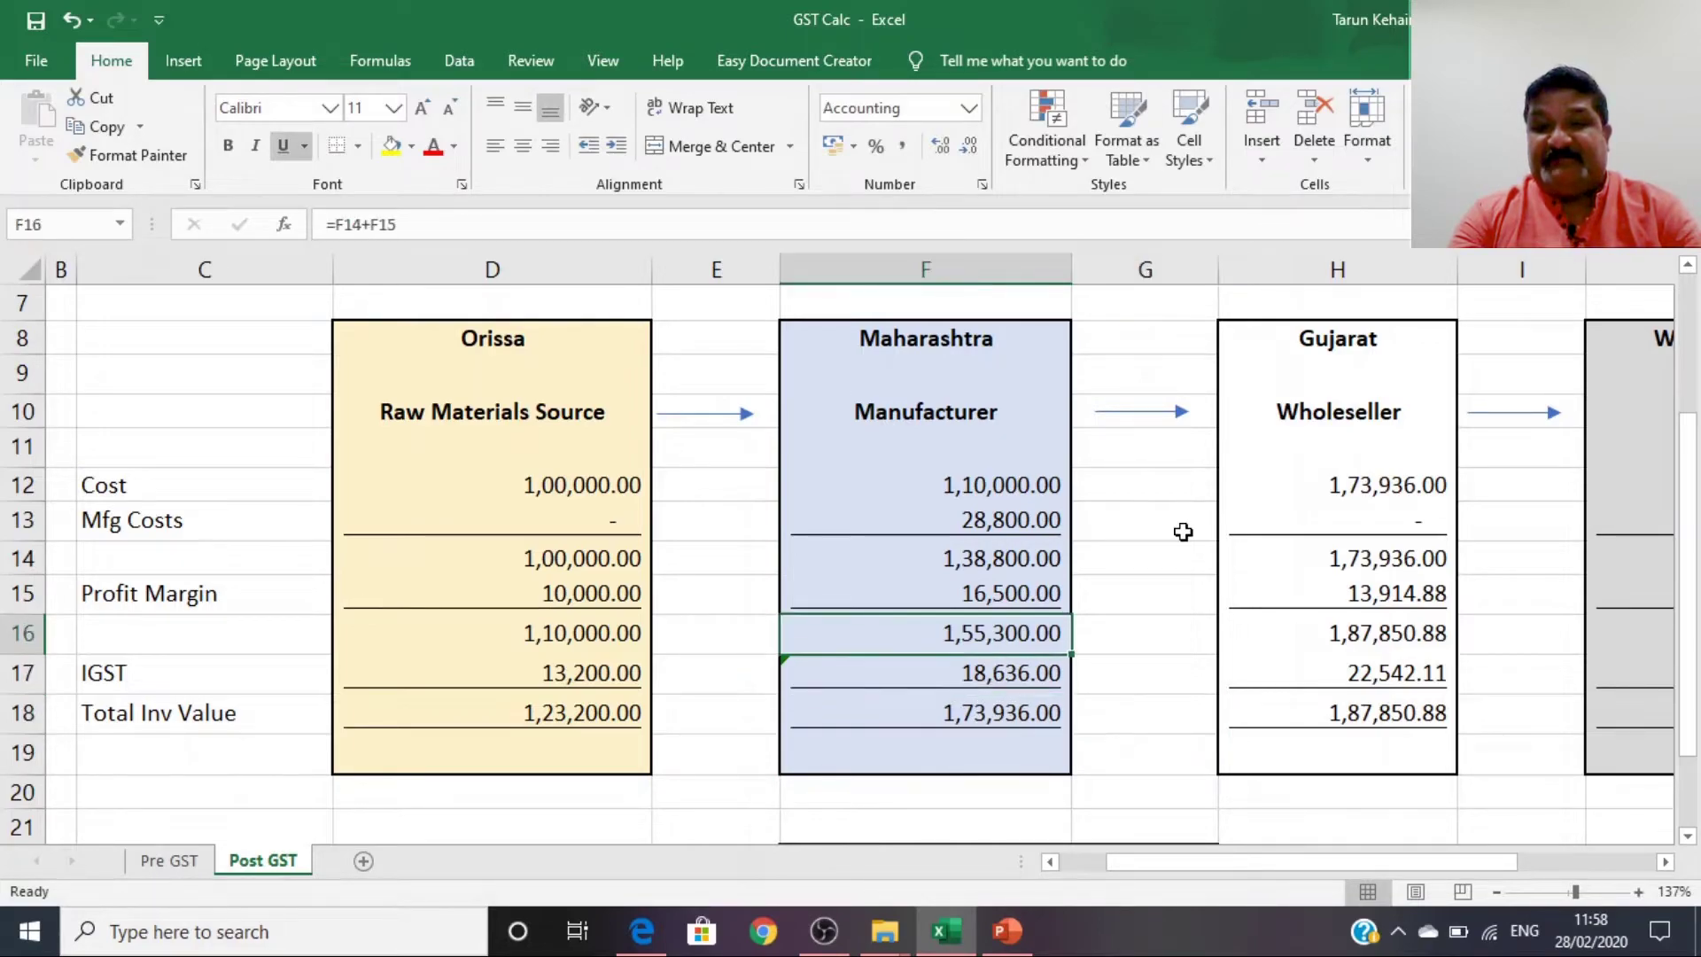
Step: Link Gujarat's cost in H12 to Maharashtra's pre-tax value with =F16 (1,55,300.00)
key(Right)
key(Right)
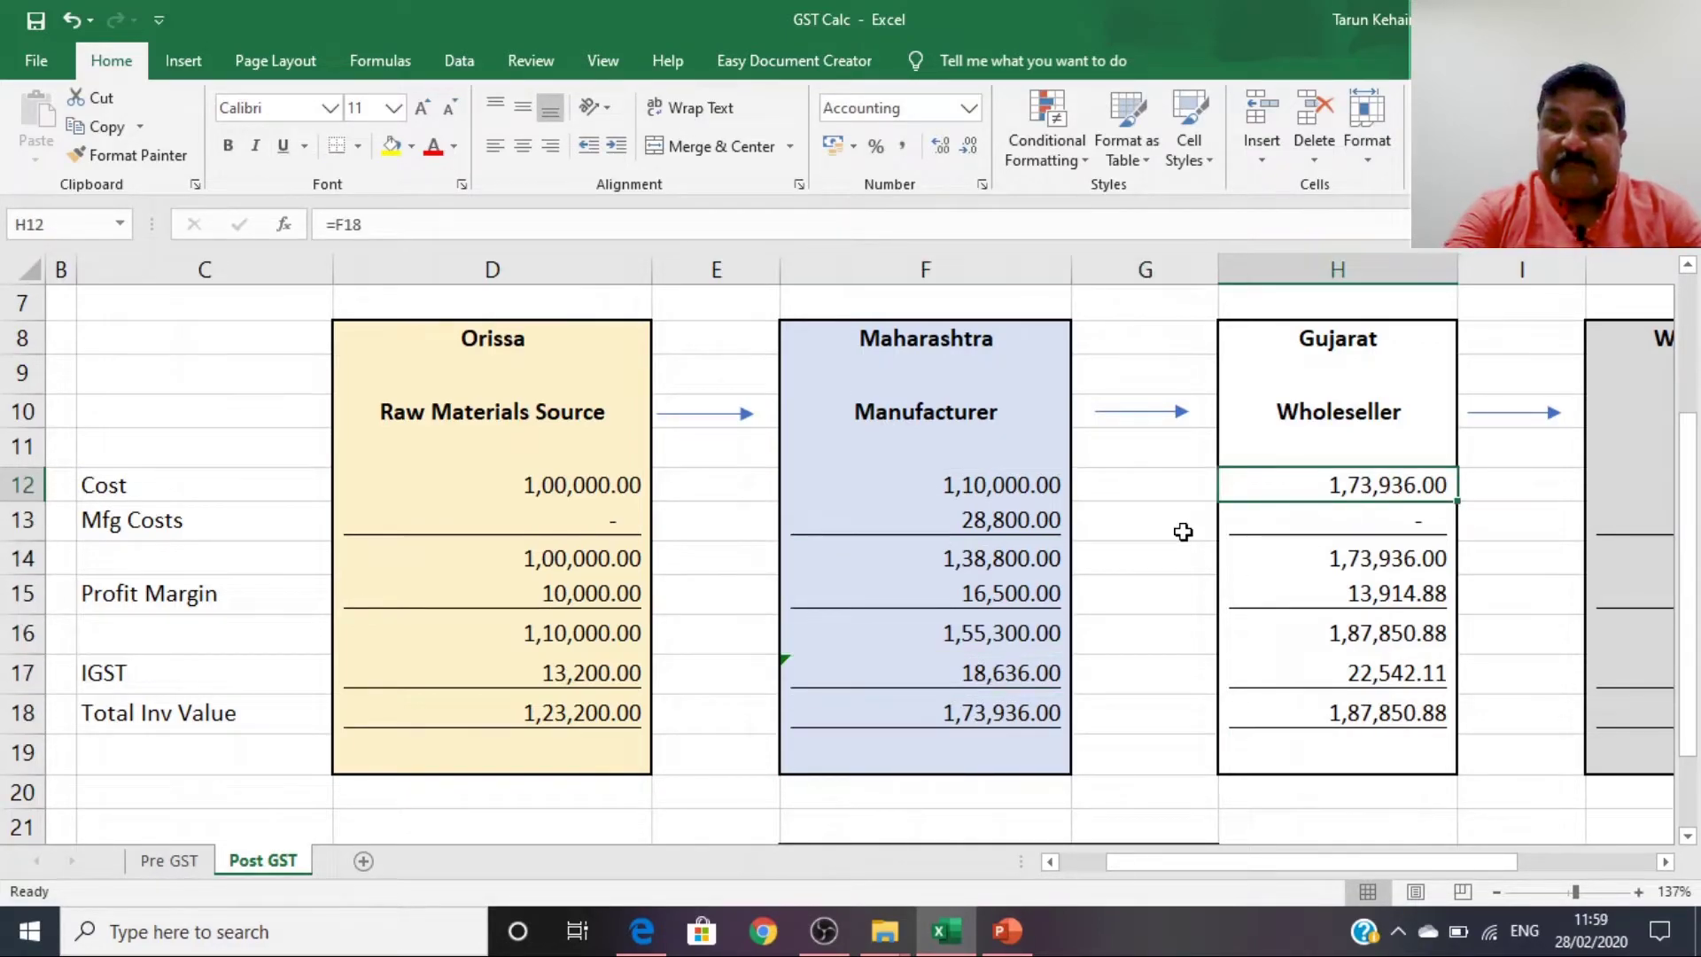
text(=)
key(Down)
key(Down)
key(Down)
key(Down)
key(Left)
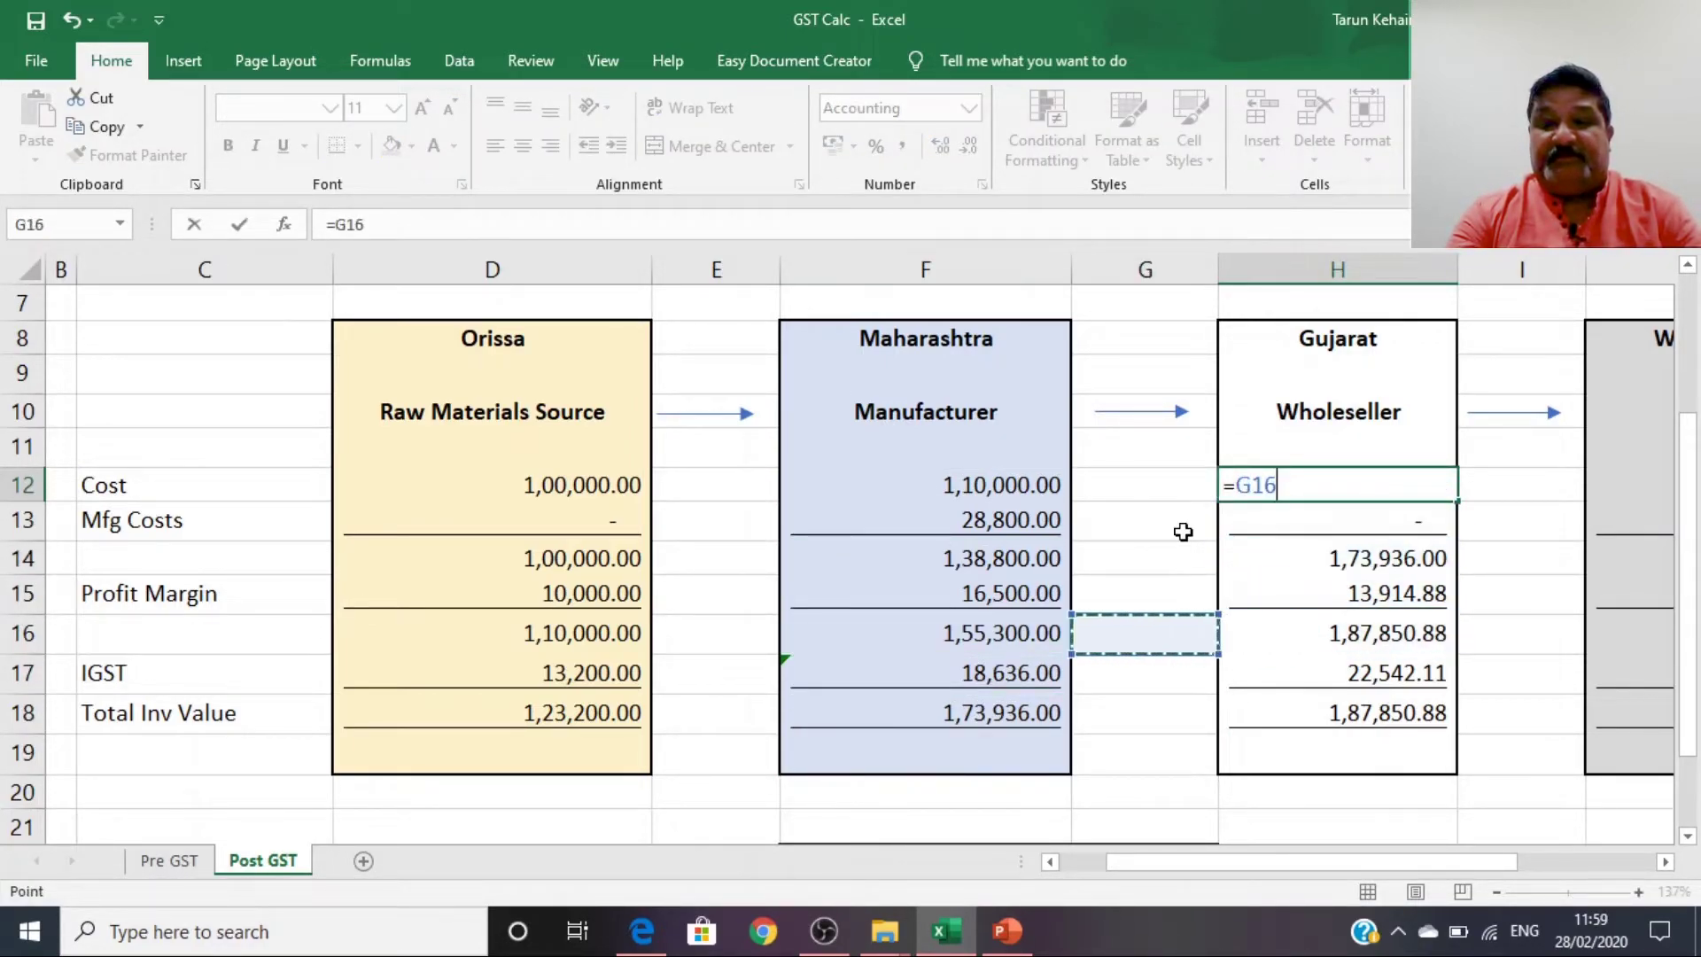
key(Left)
key(Return)
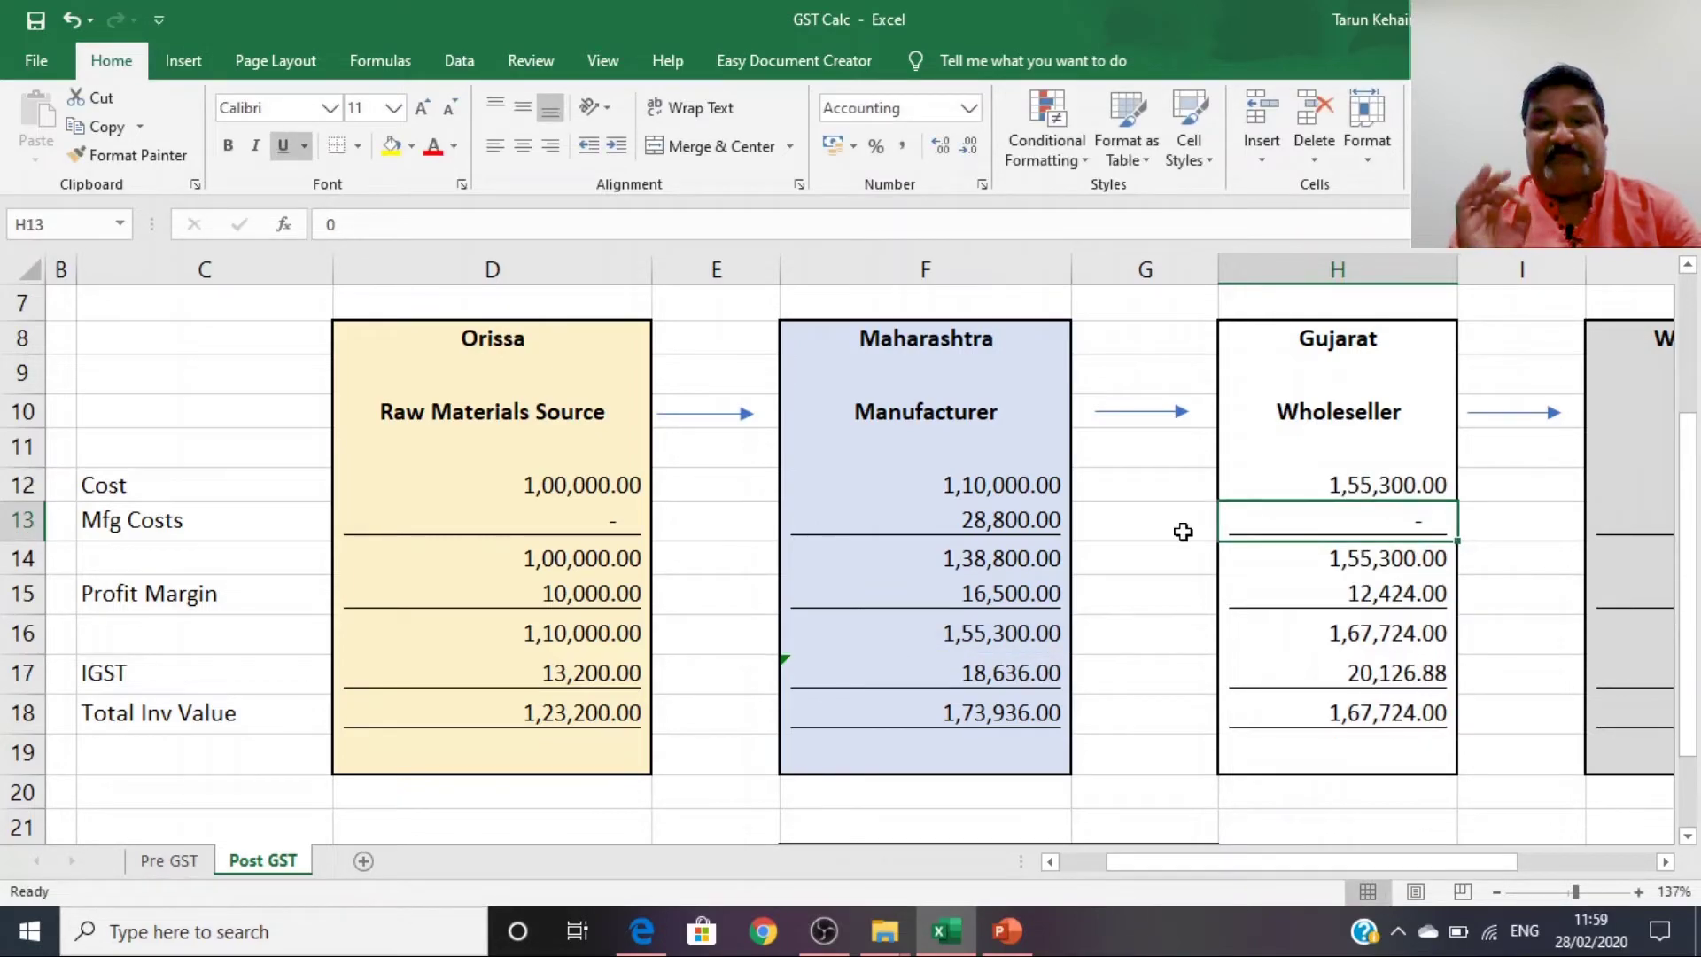
Step: Choose Ignore Error for the inconsistent-formula flag on Maharashtra's IGST cell F17 (18,636.00)
click(833, 644)
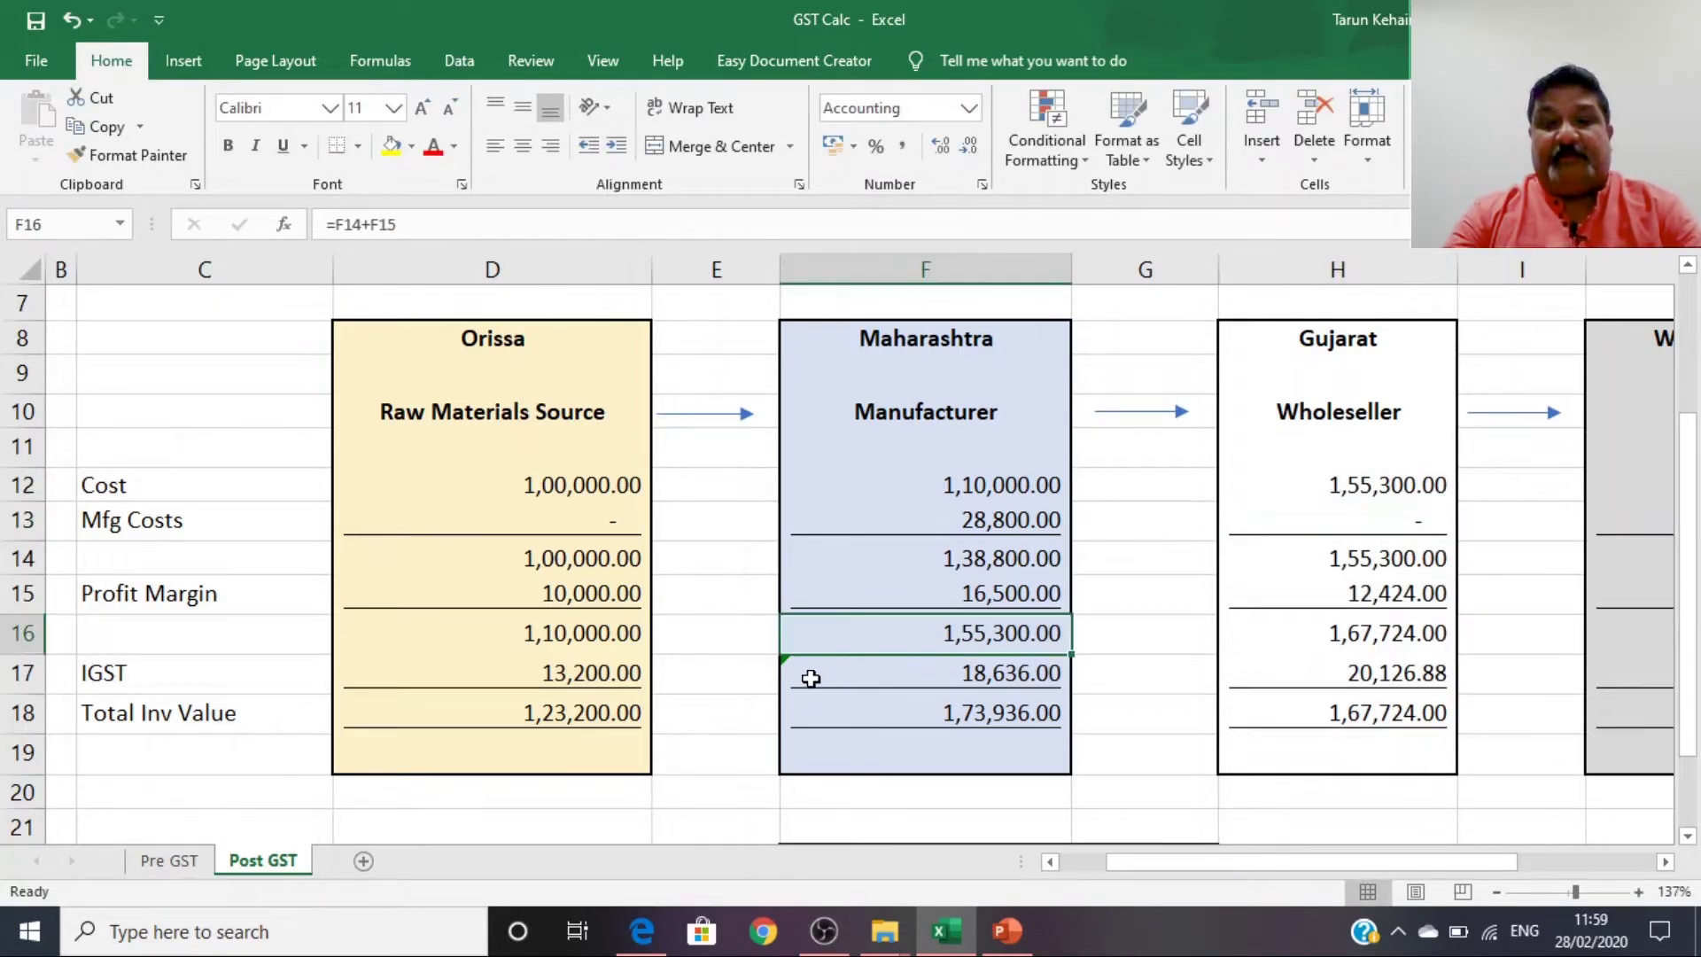
click(810, 677)
click(753, 672)
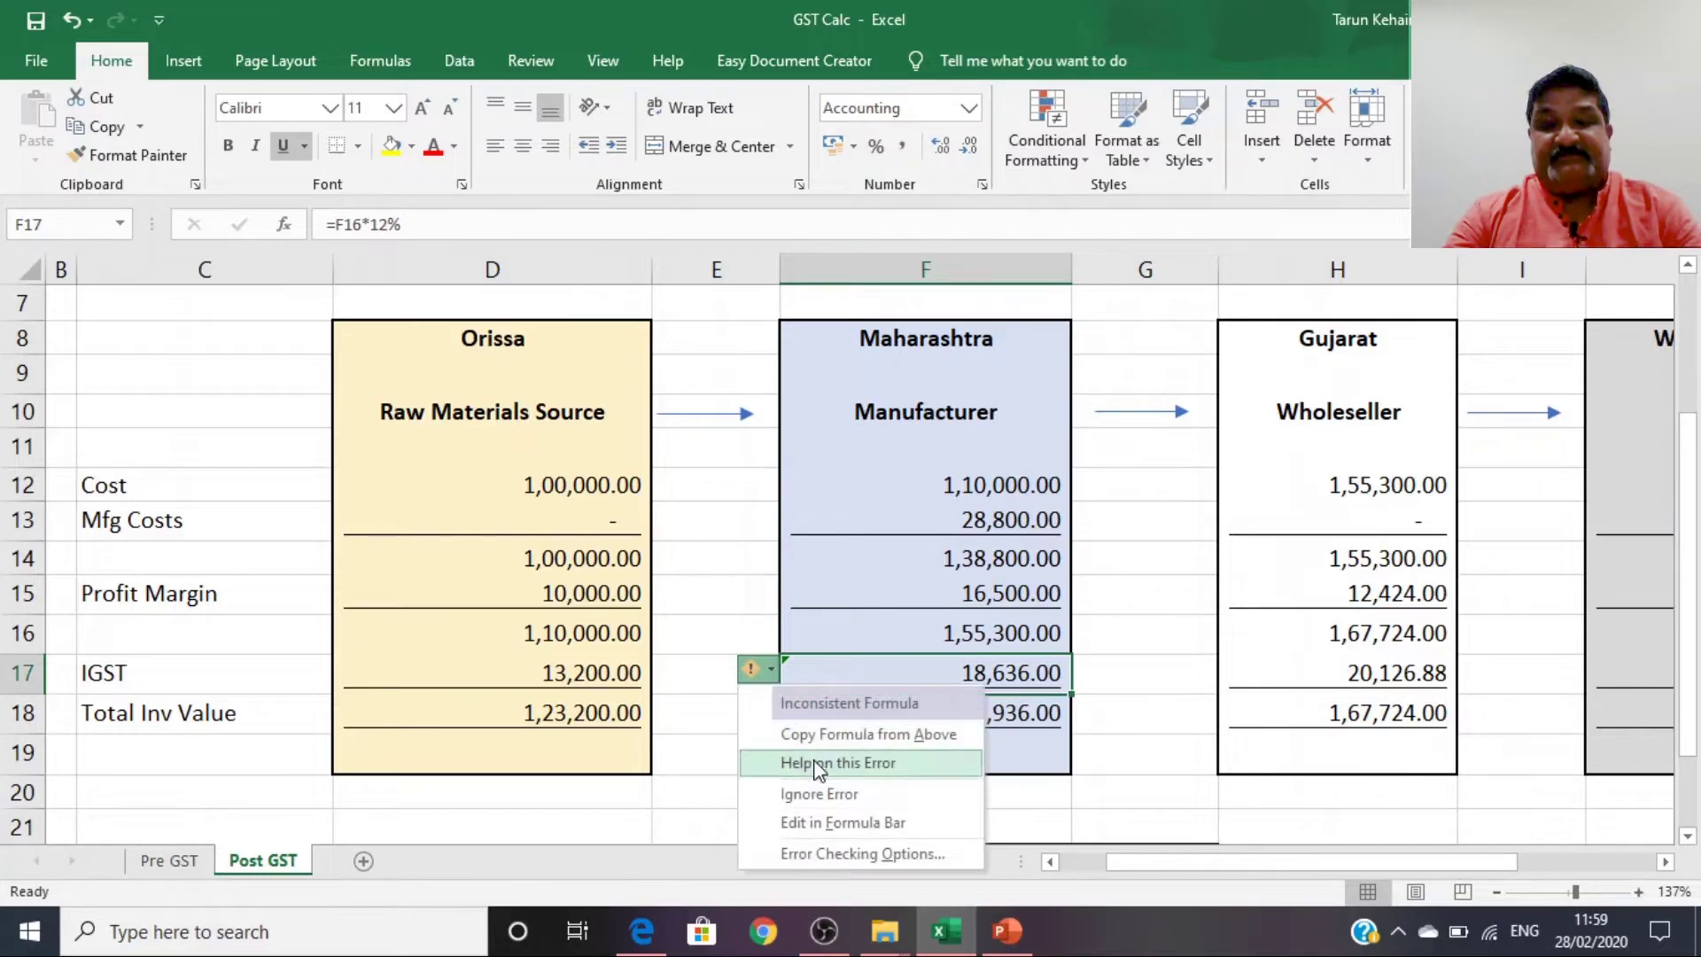
click(825, 788)
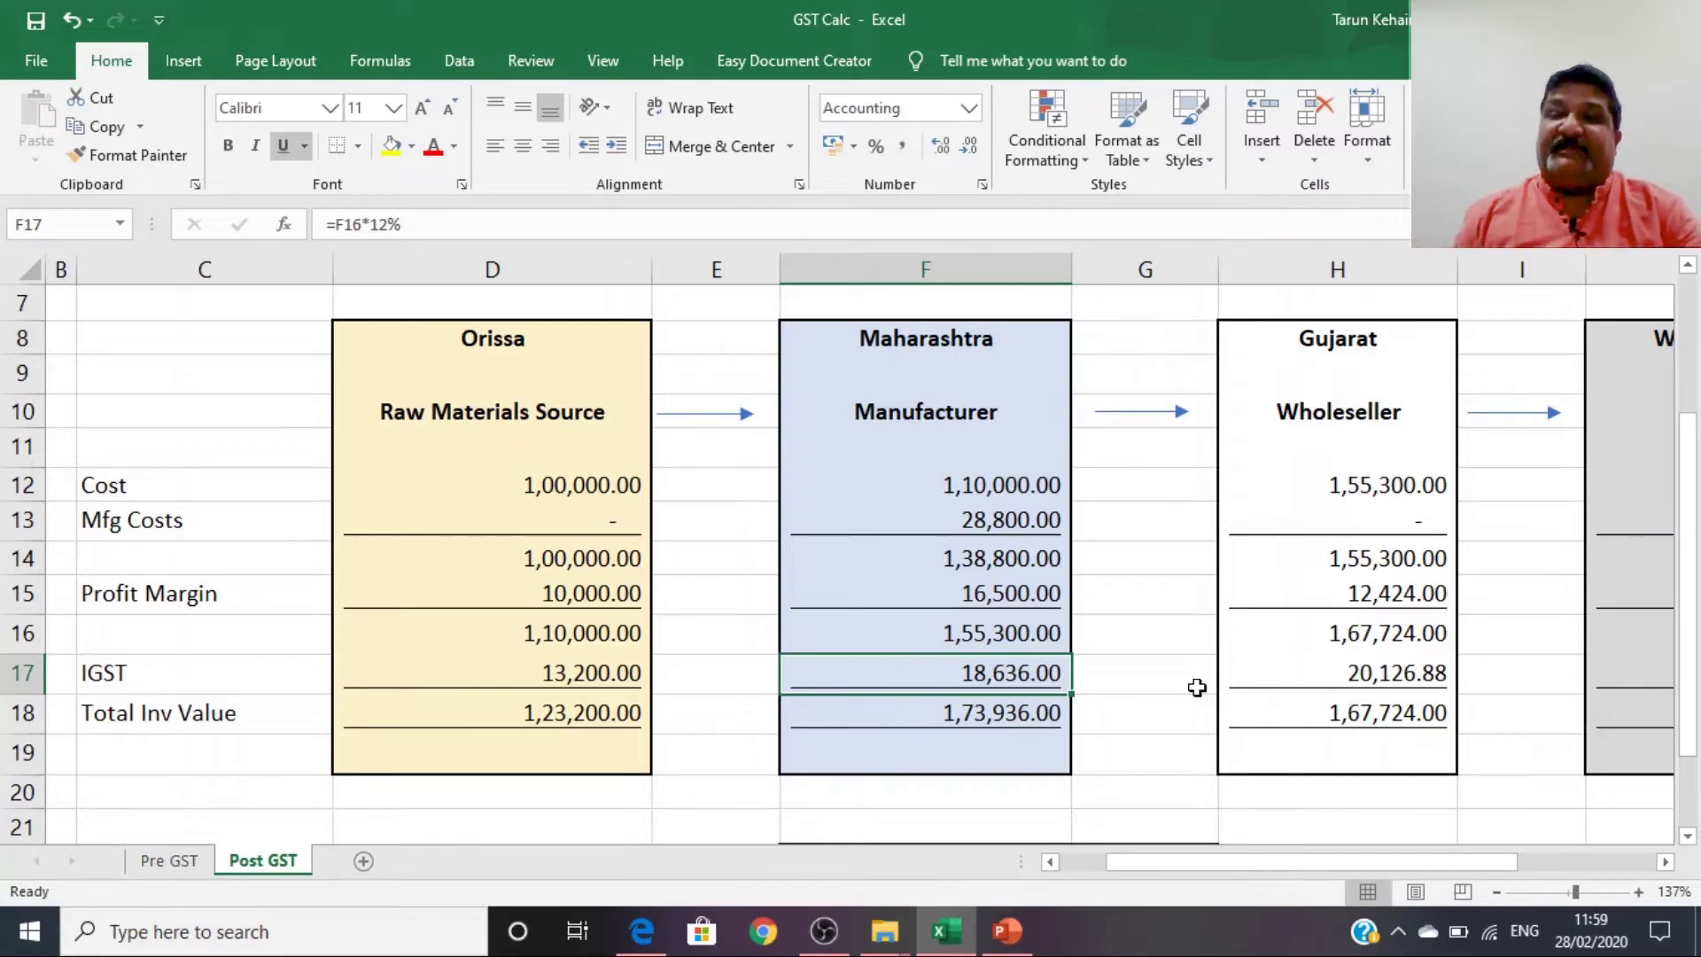
Step: Make Gujarat's Total Inv Value its pre-tax value plus IGST, giving 1,87,850.88
key(Right)
key(Right)
key(Right)
key(Right)
key(Right)
key(Right)
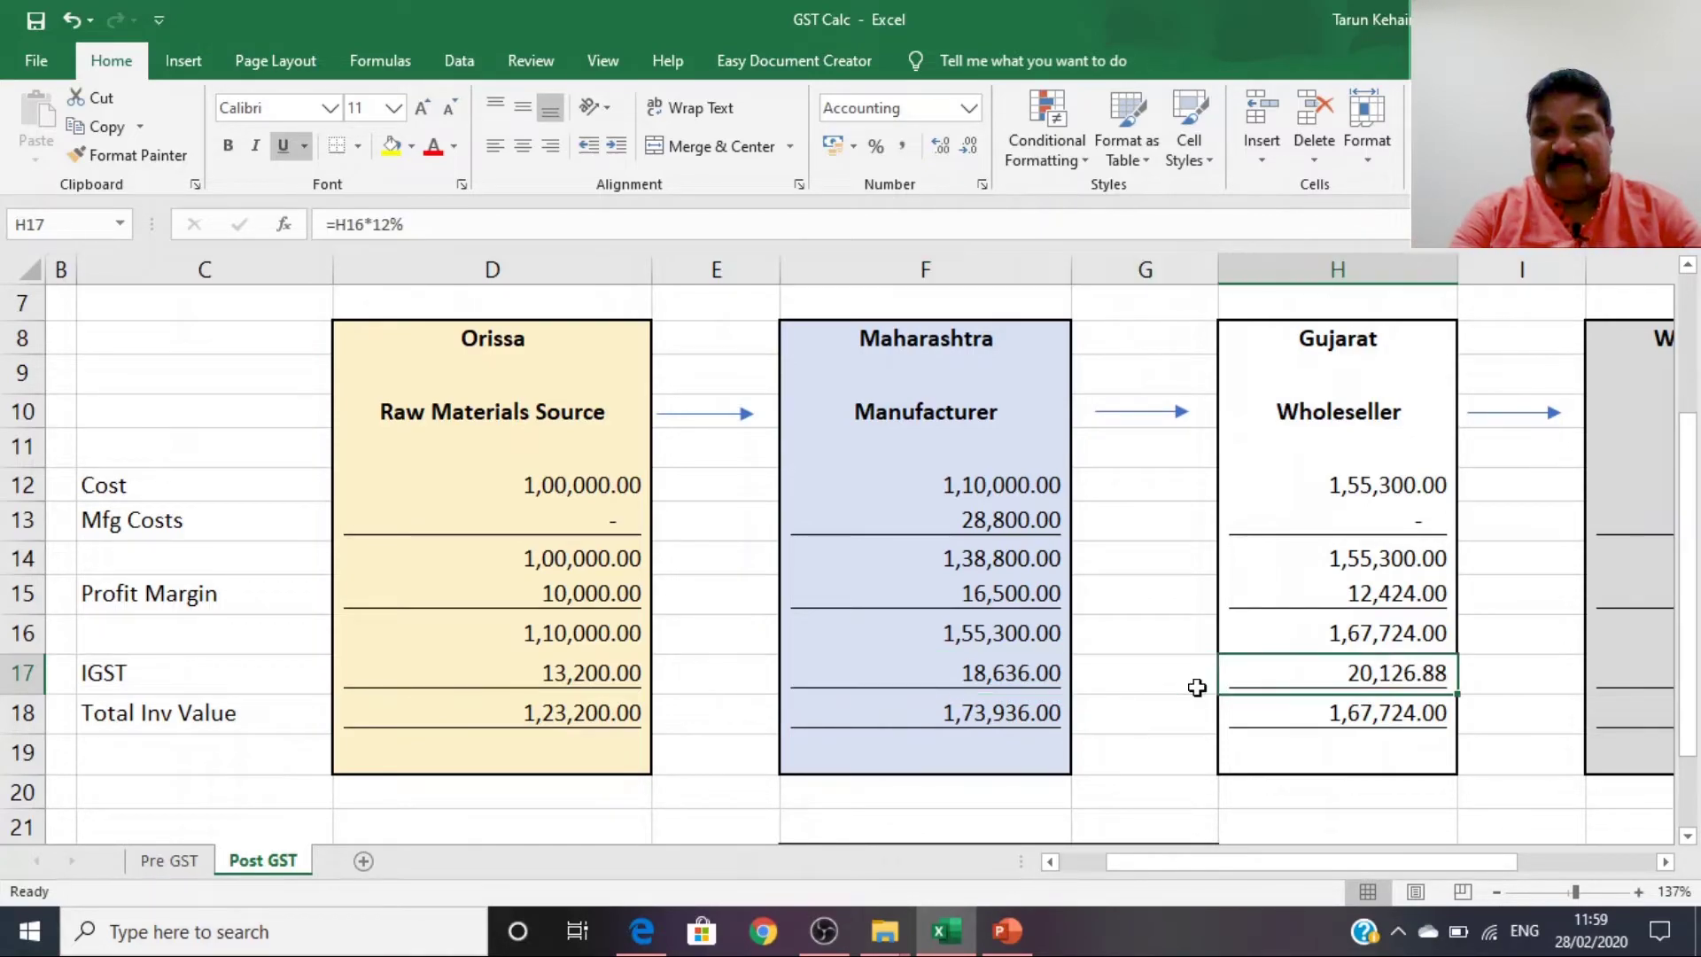
key(Left)
key(Left)
key(Left)
key(Left)
key(Left)
key(Up)
key(Up)
key(Up)
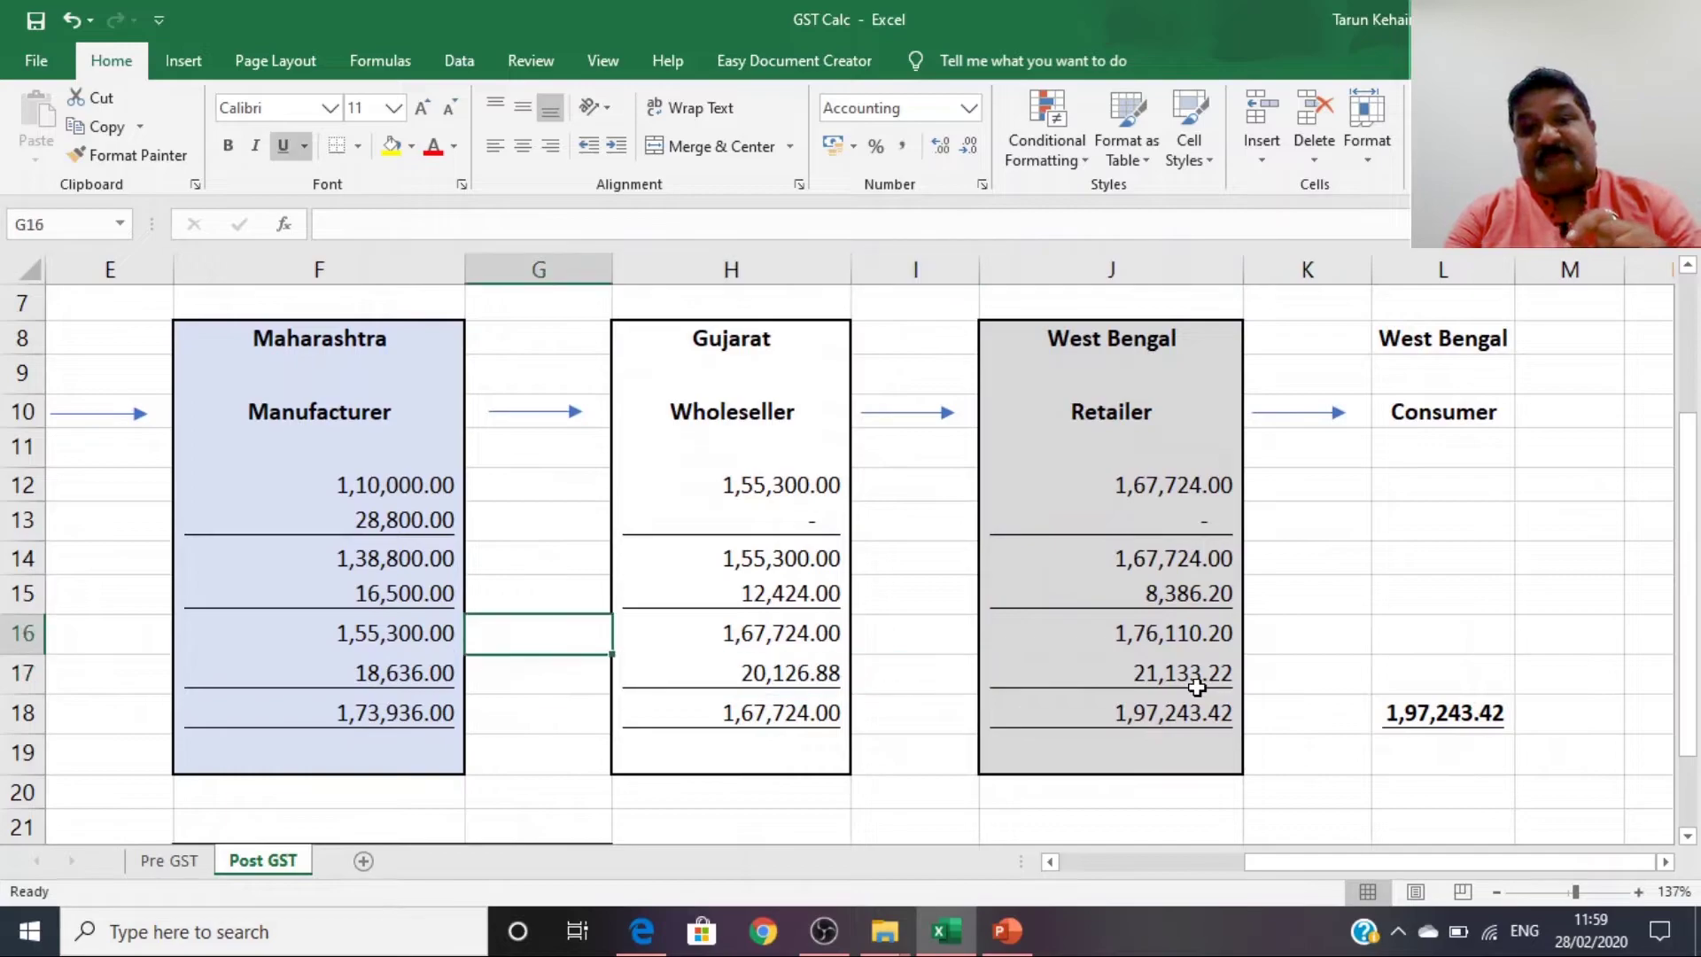
key(Right)
key(Down)
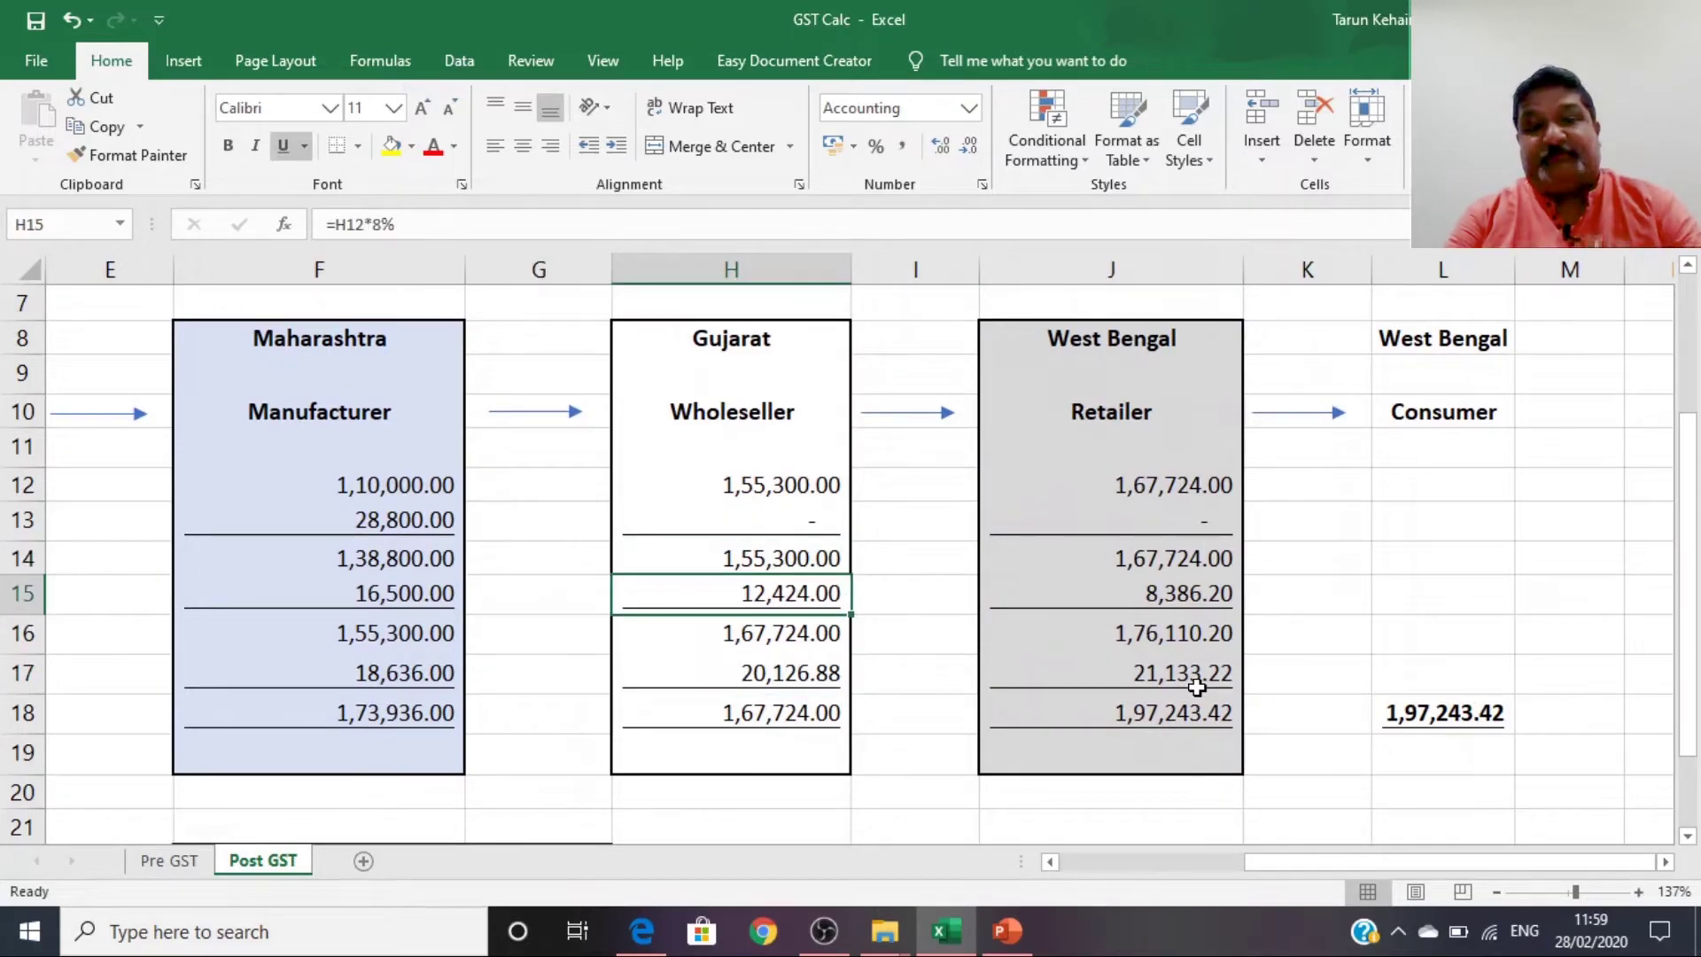
key(Down)
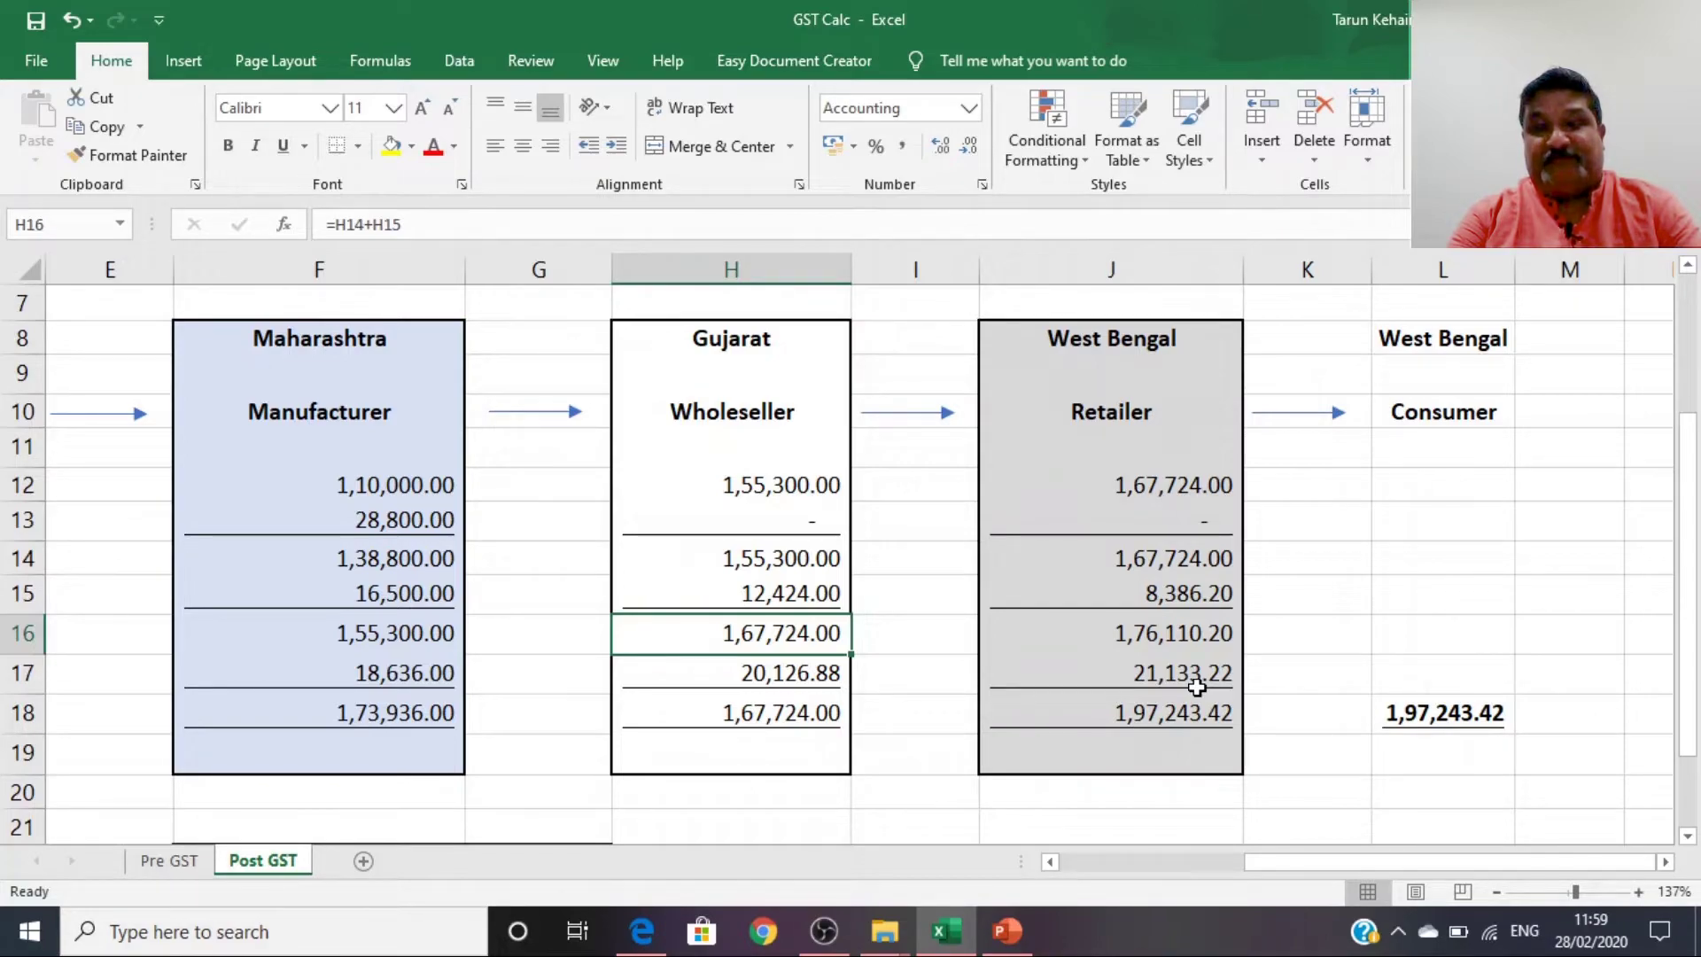
key(Down)
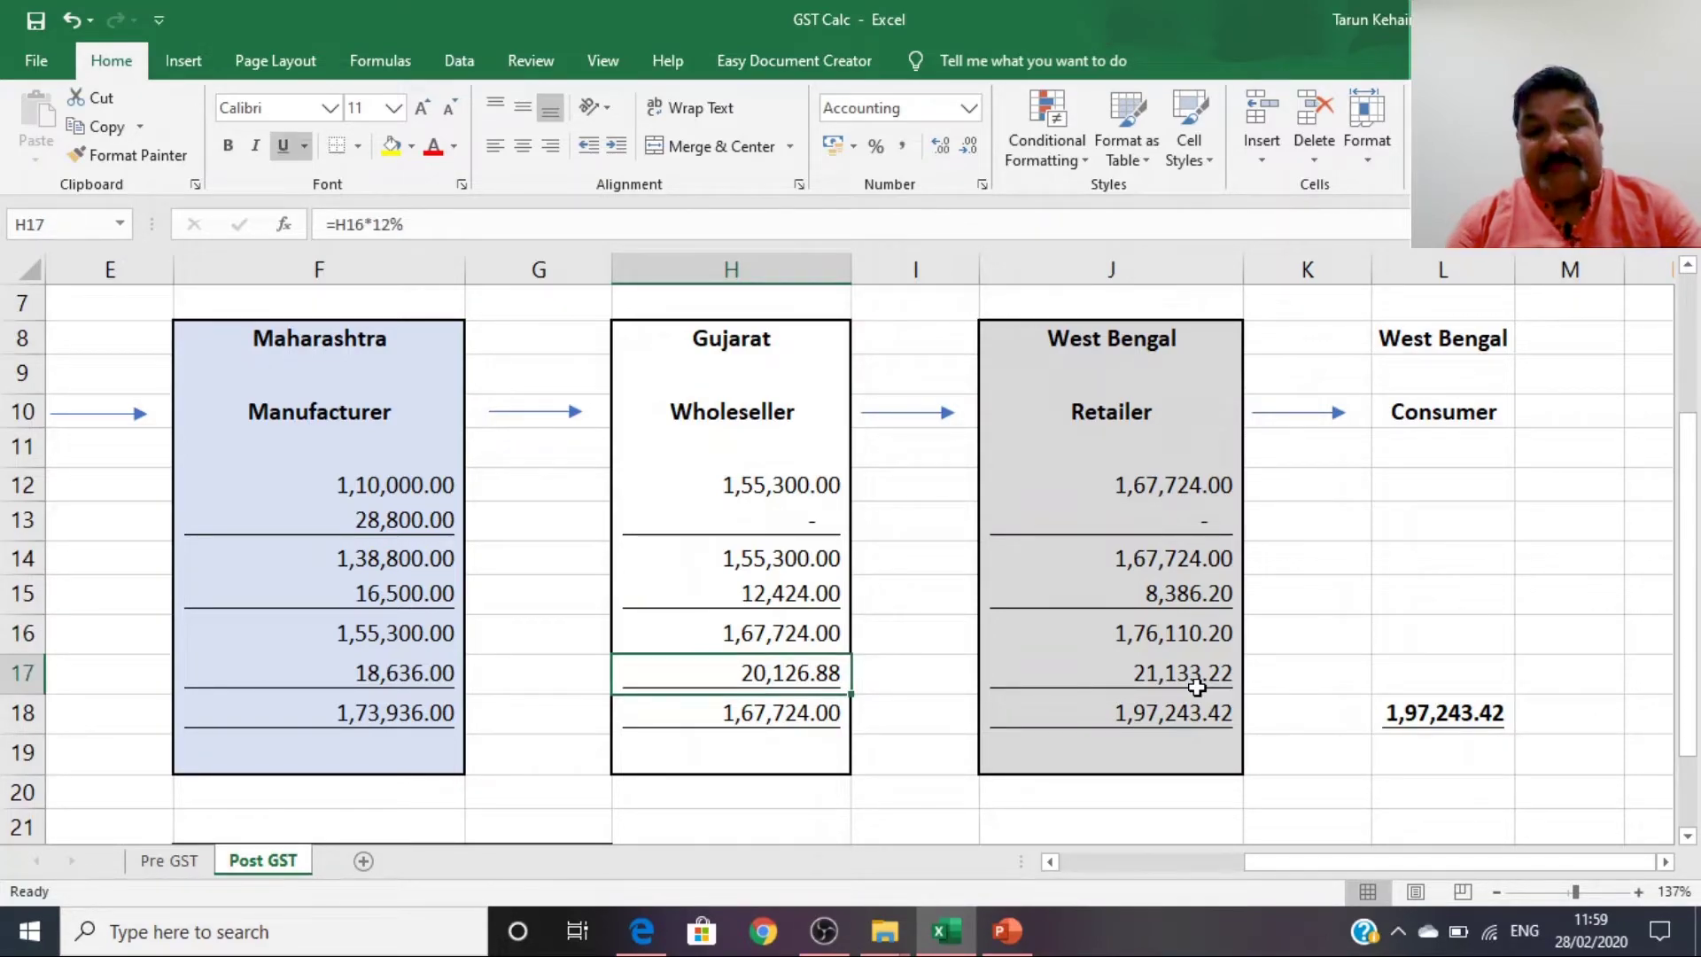
key(Down)
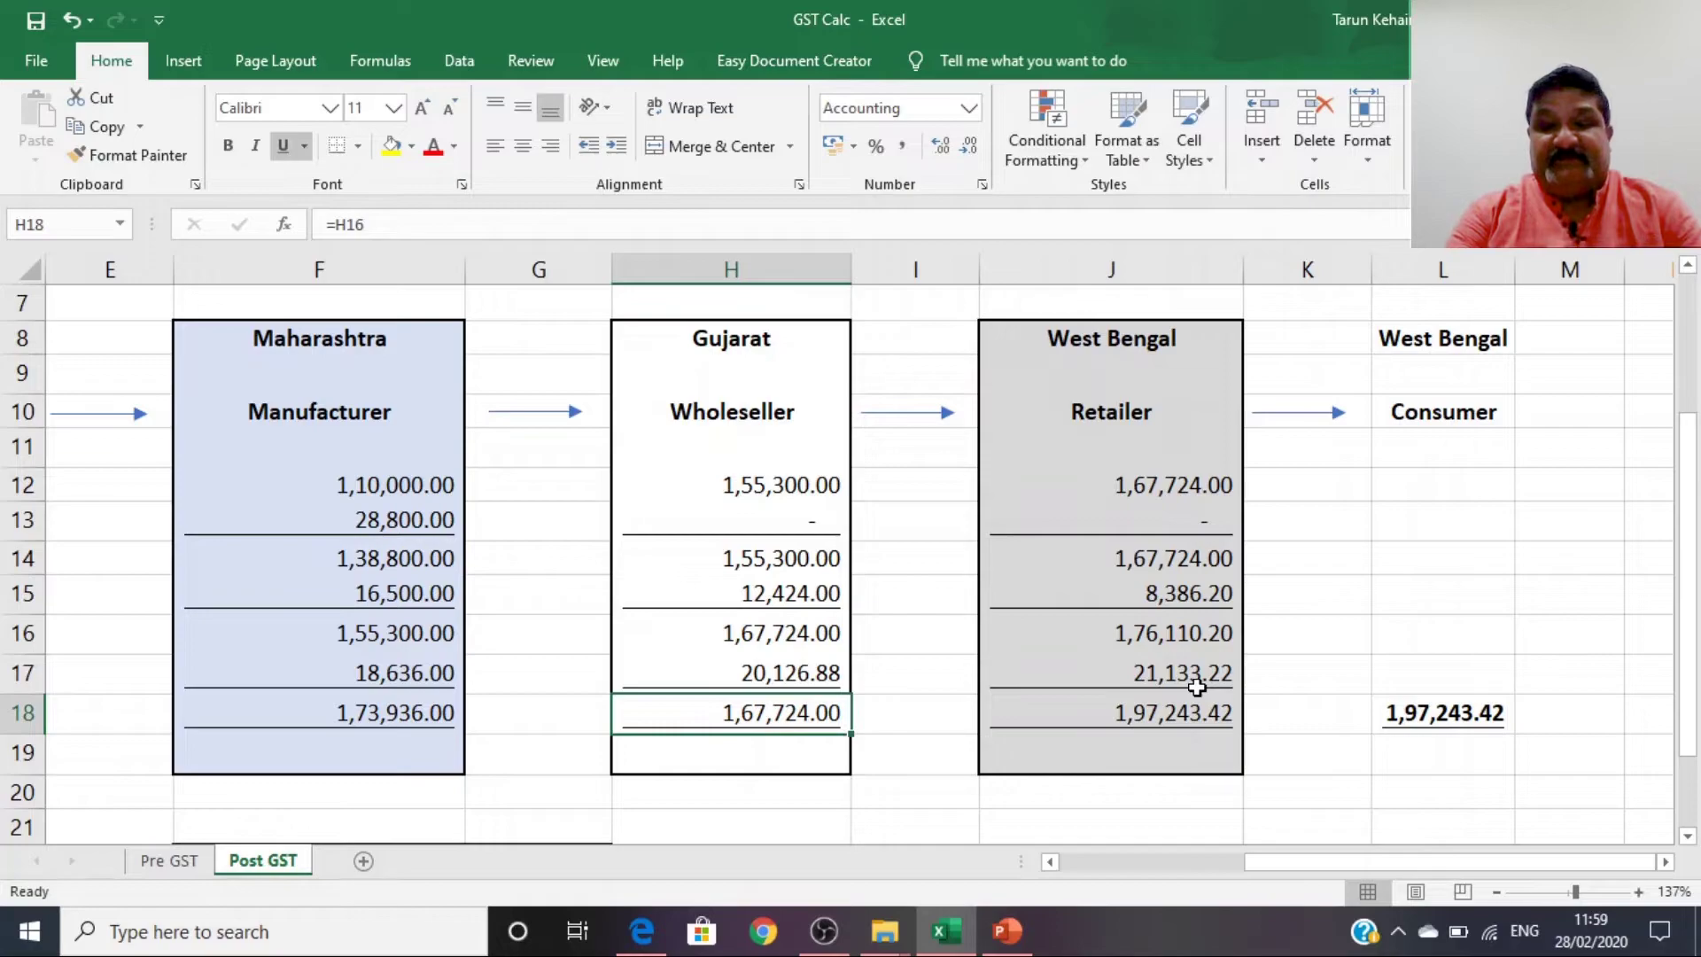
text(=)
key(Up)
key(Up)
text(+)
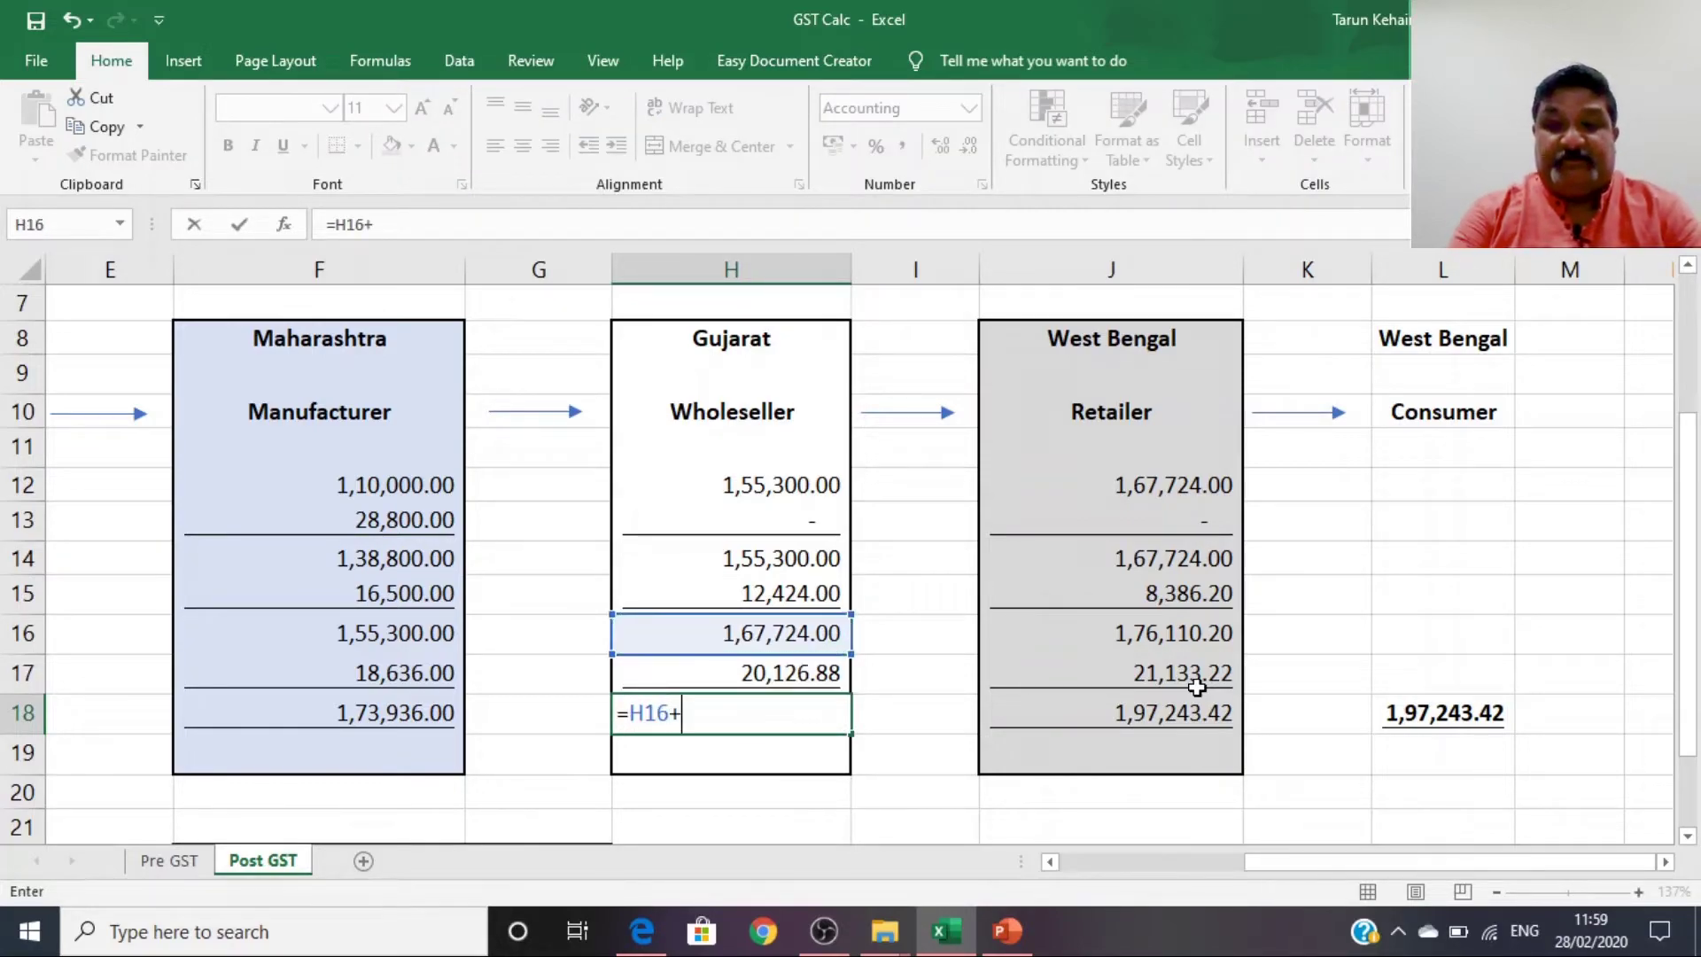
key(Up)
key(Return)
key(Up)
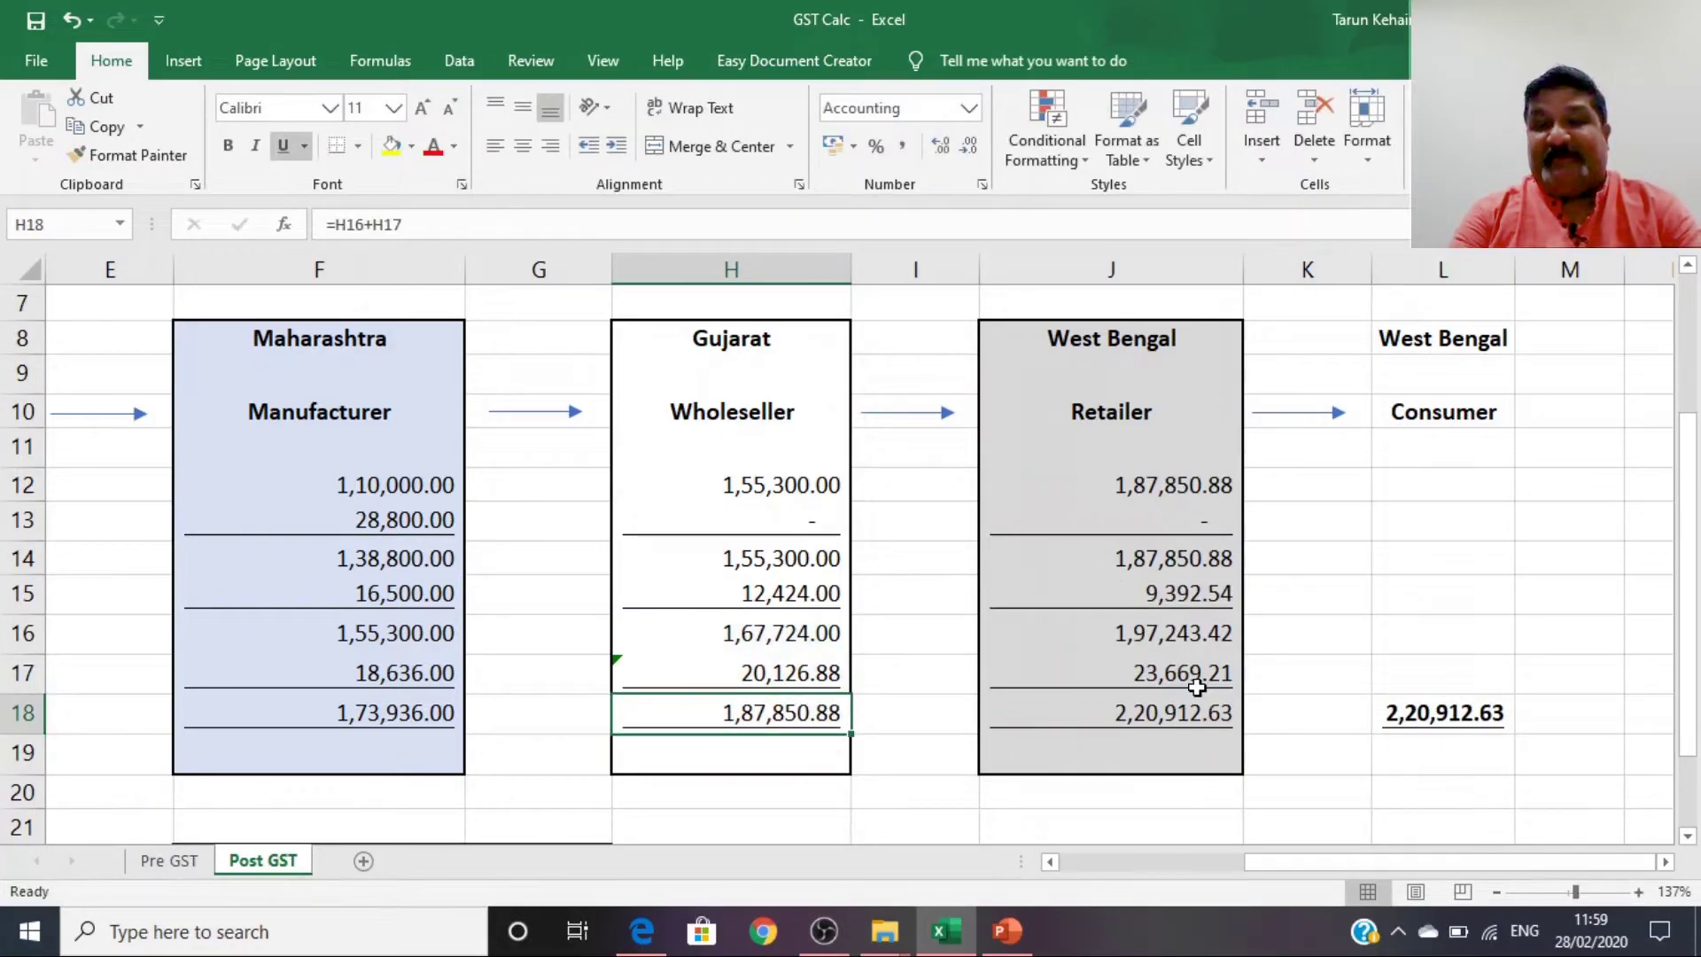
Step: Link the retailer's cost in J12 to the wholesaler's H16 value, 1,67,724.00
key(Right)
key(Right)
key(Right)
key(Left)
key(Up)
key(Up)
key(Up)
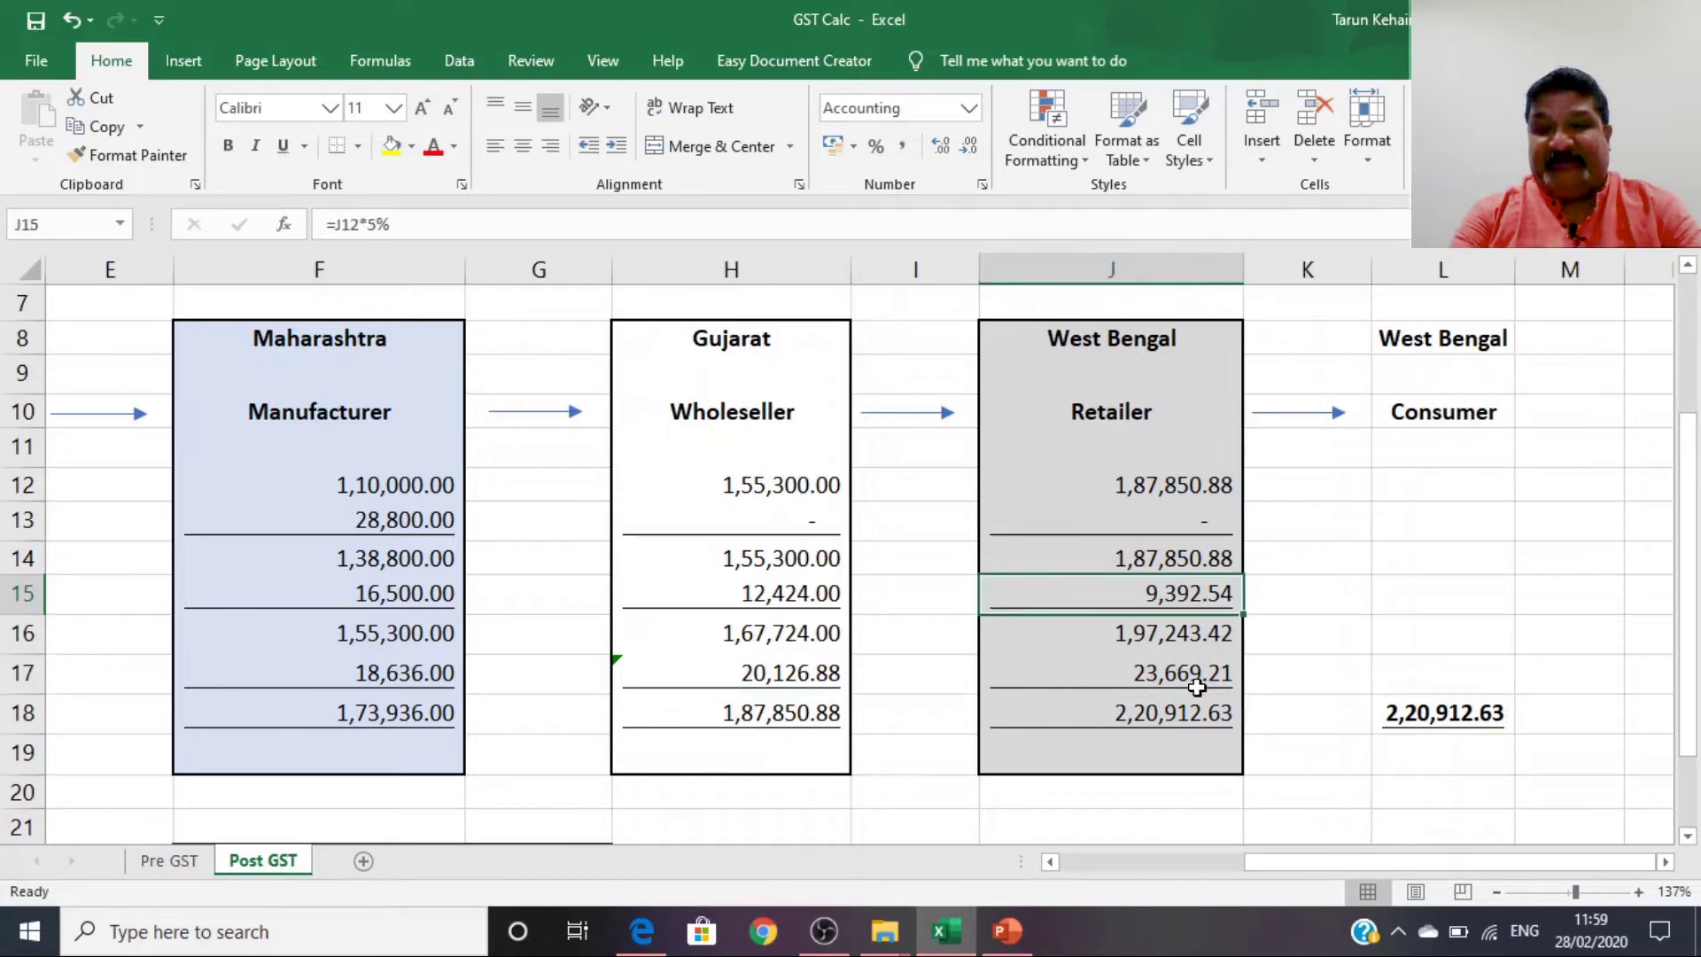
key(Up)
key(Up)
key(Up)
text(=)
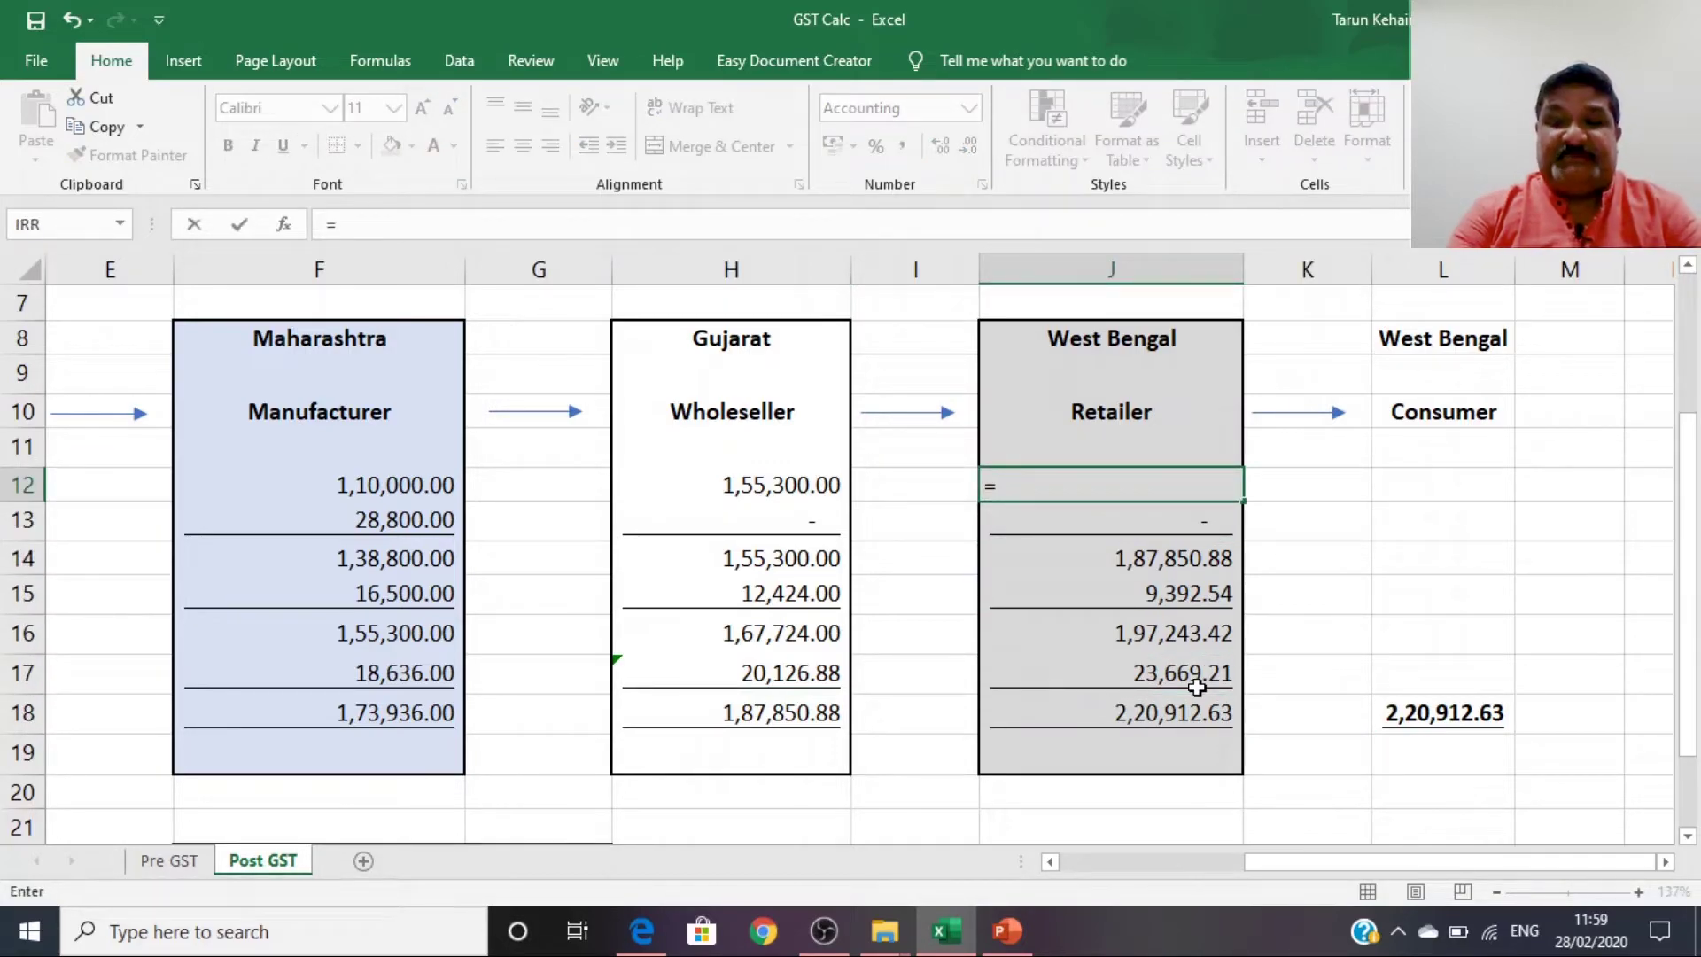
key(Down)
key(Down)
key(Down)
key(Down)
key(Left)
key(Left)
key(Return)
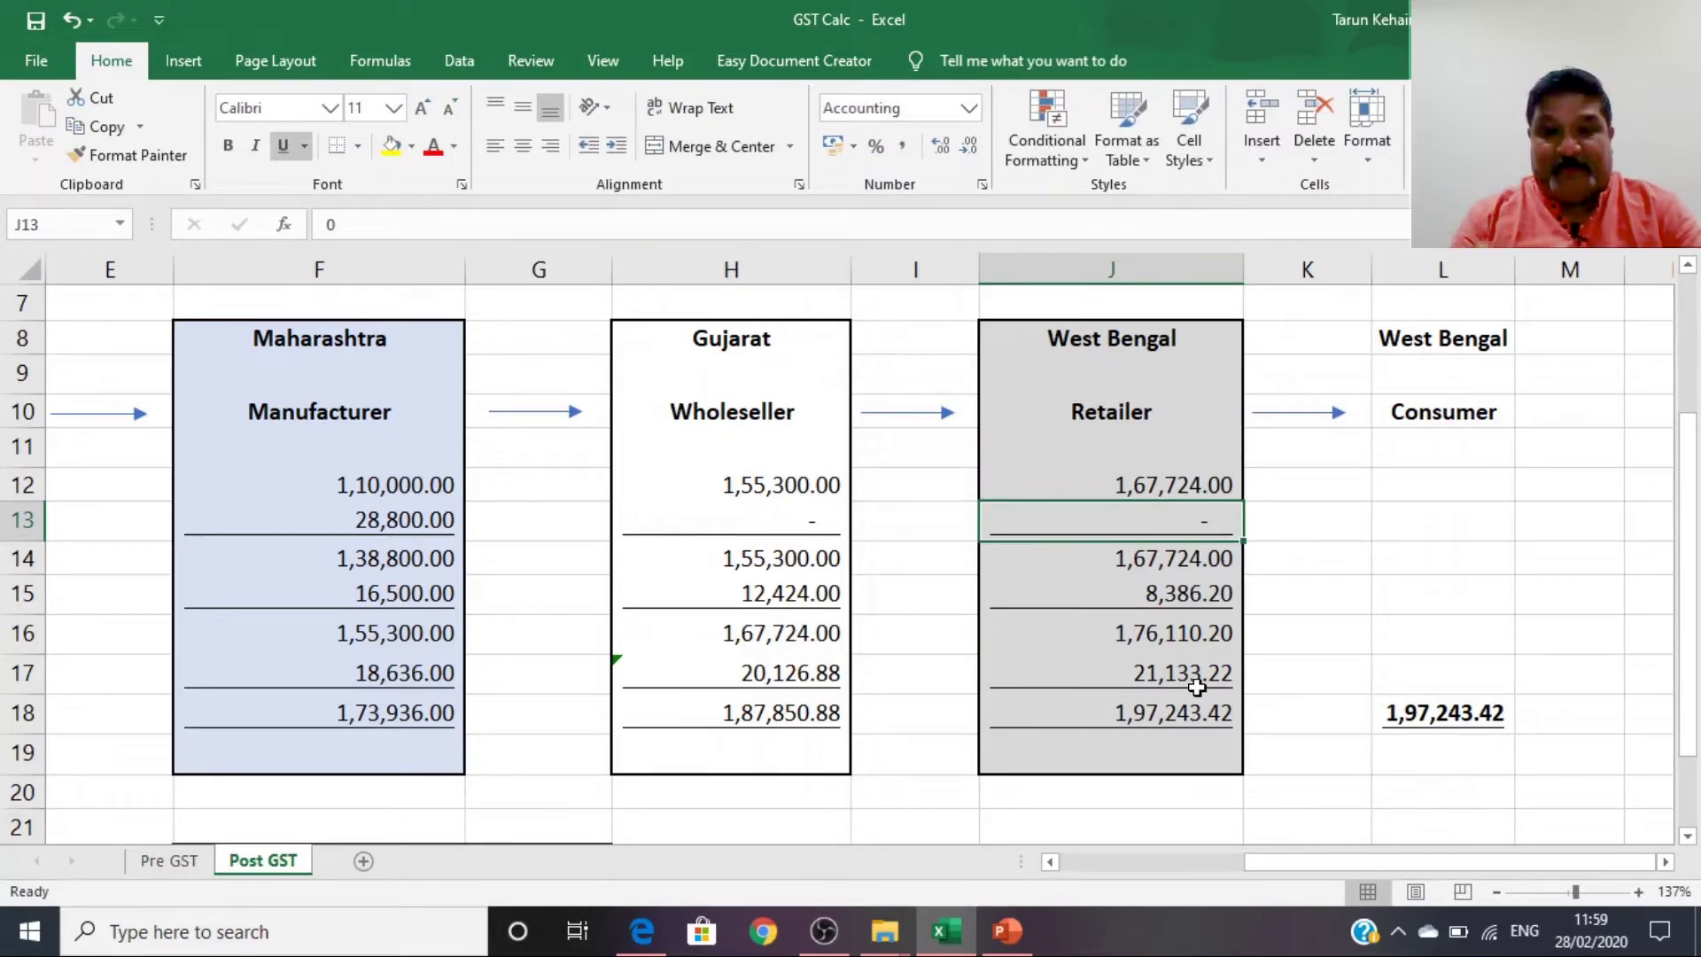
Step: Choose Ignore Error for the inconsistent-formula flag on the wholesaler's IGST cell H17
click(679, 669)
click(598, 679)
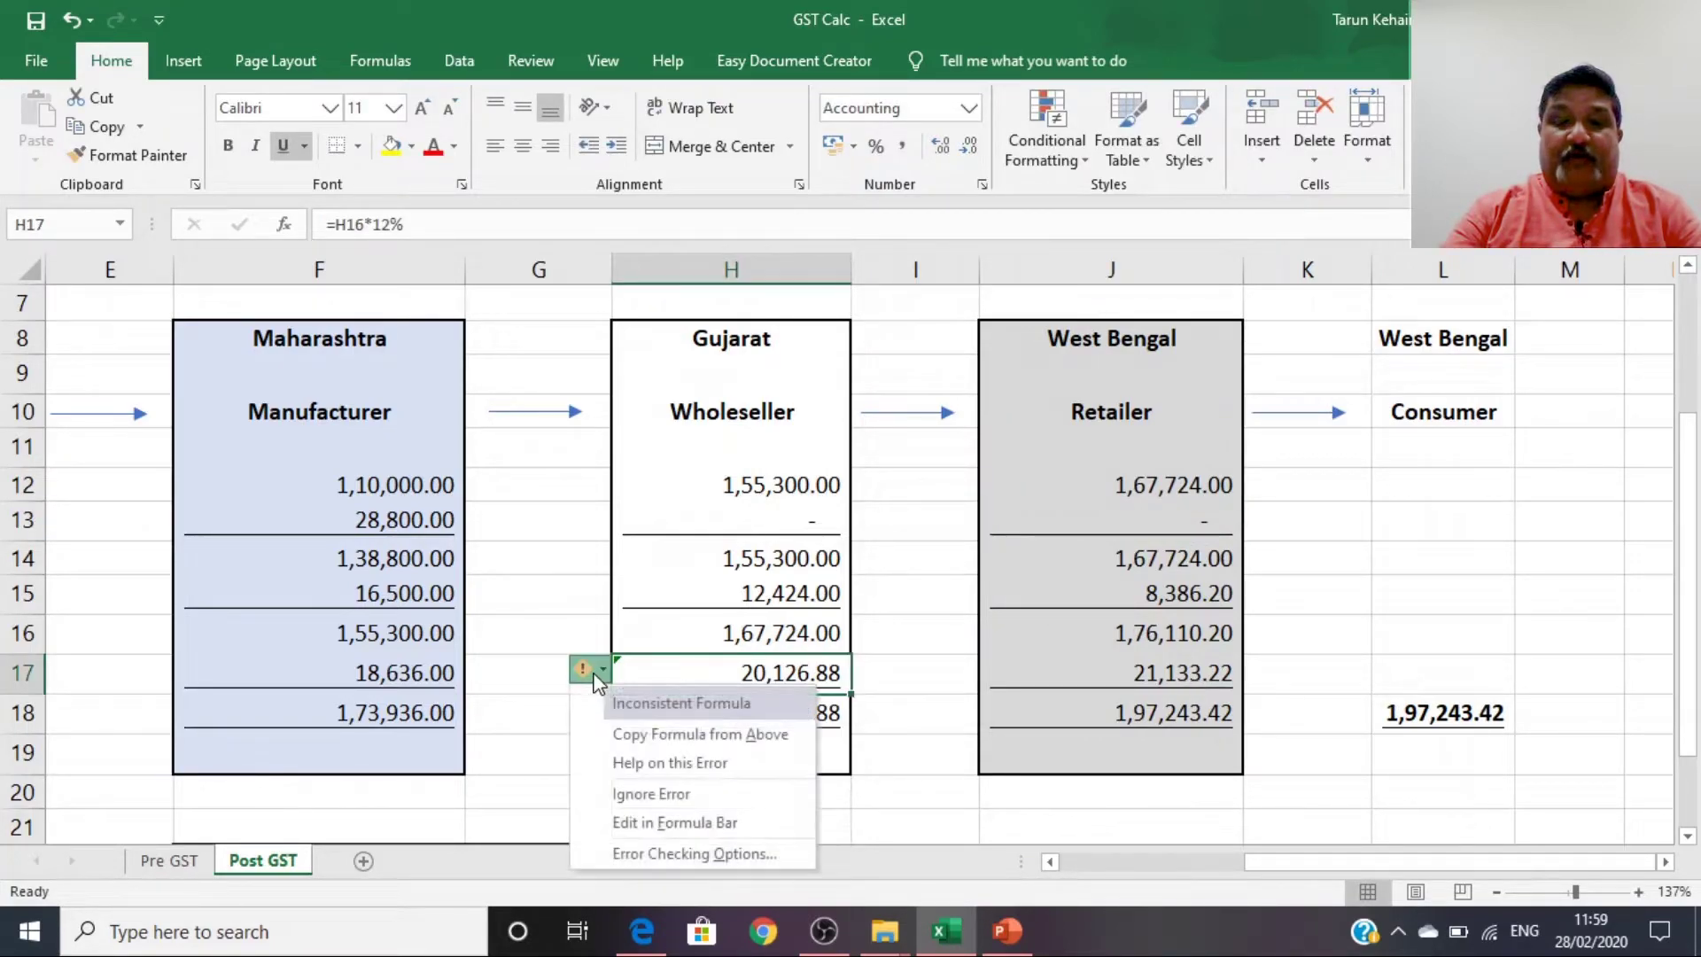
click(661, 793)
Step: Review the retailer's formulas in J15, J17 and J18, then the consumer's 1,97,243.42 total in L18
click(756, 714)
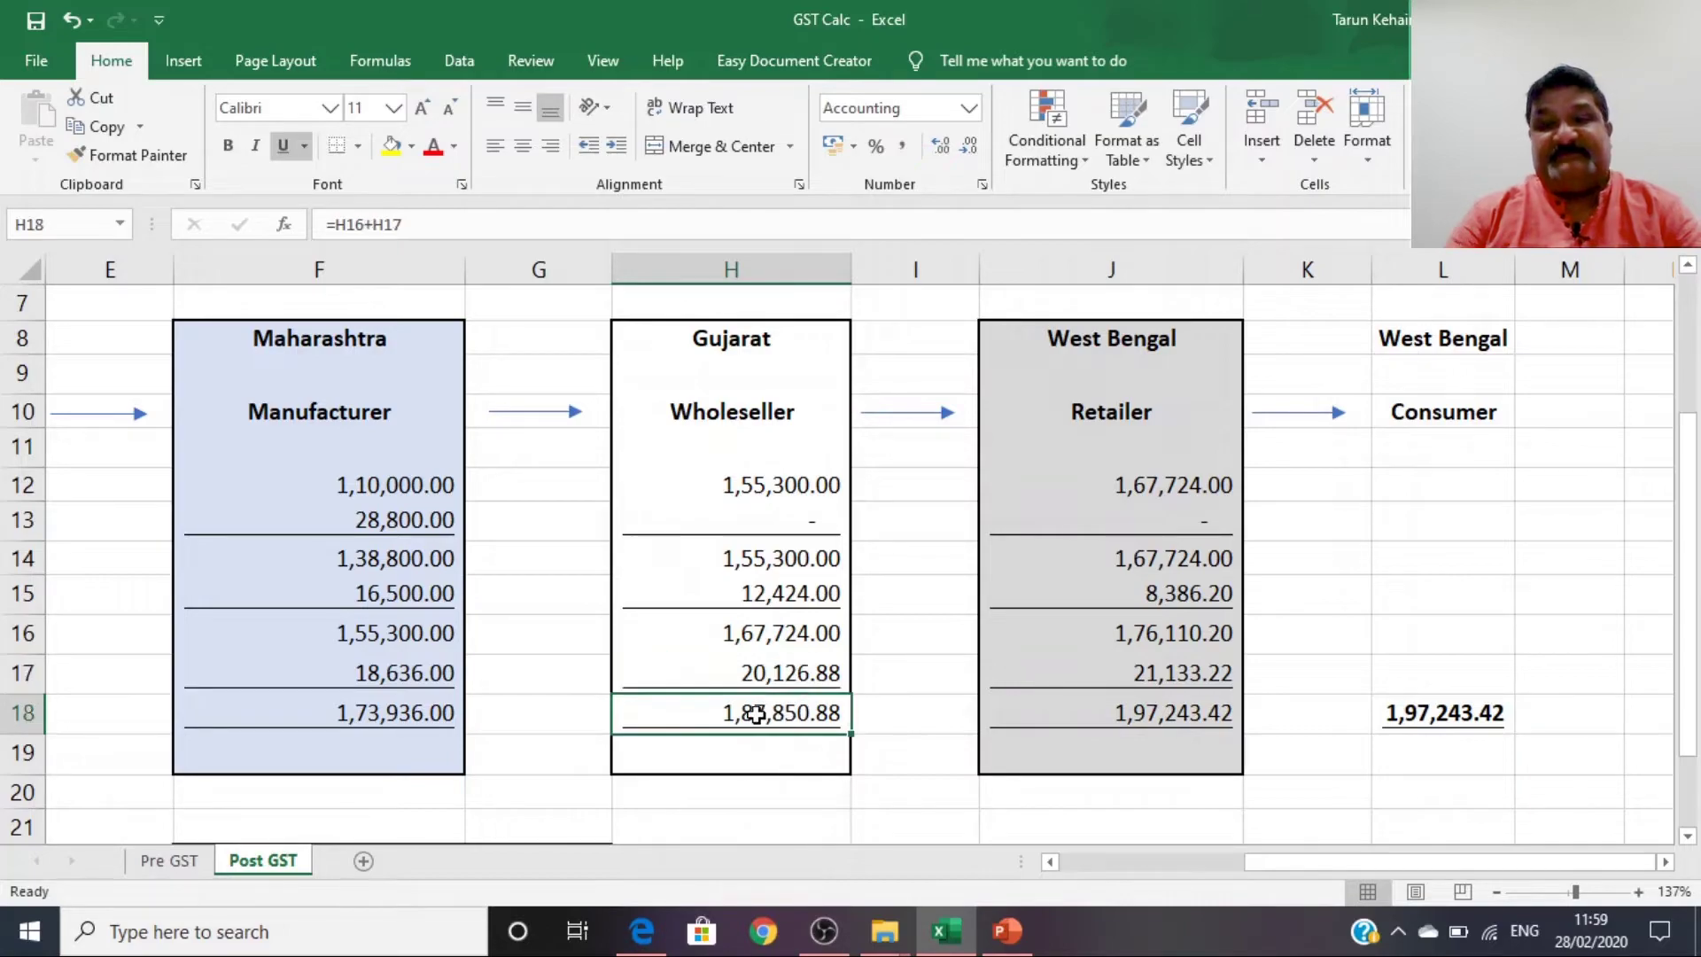
key(Right)
key(Right)
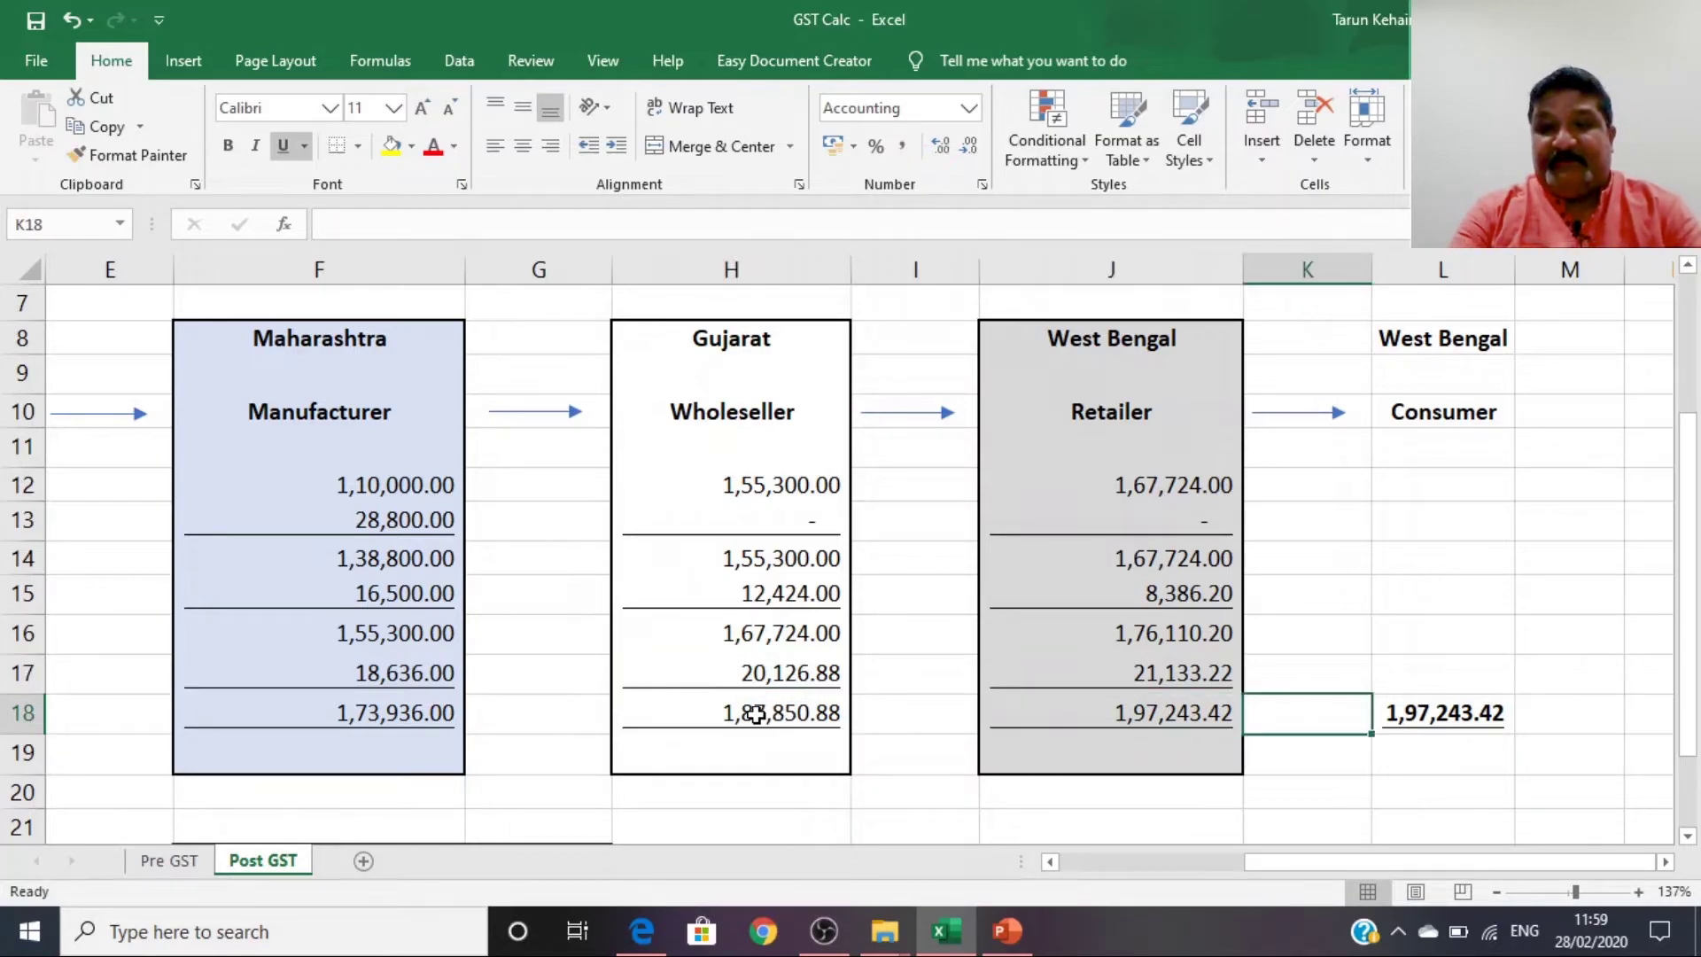
key(Left)
key(Up)
key(Up)
key(Up)
key(Up)
key(Down)
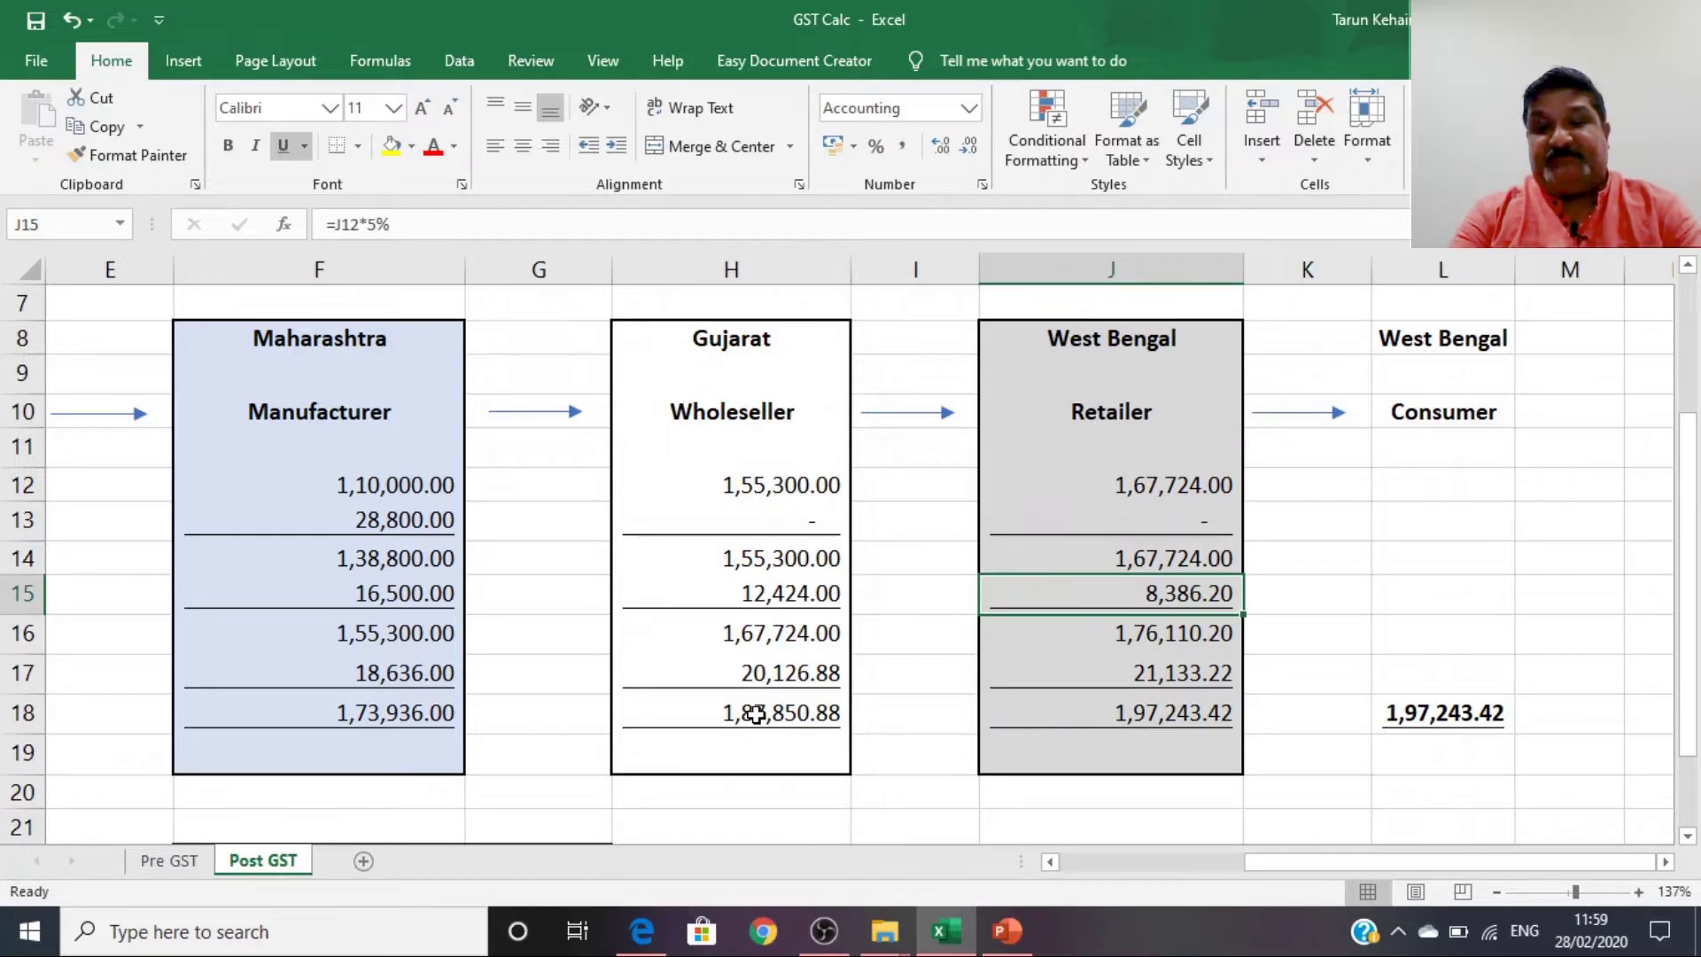
key(Down)
key(Down)
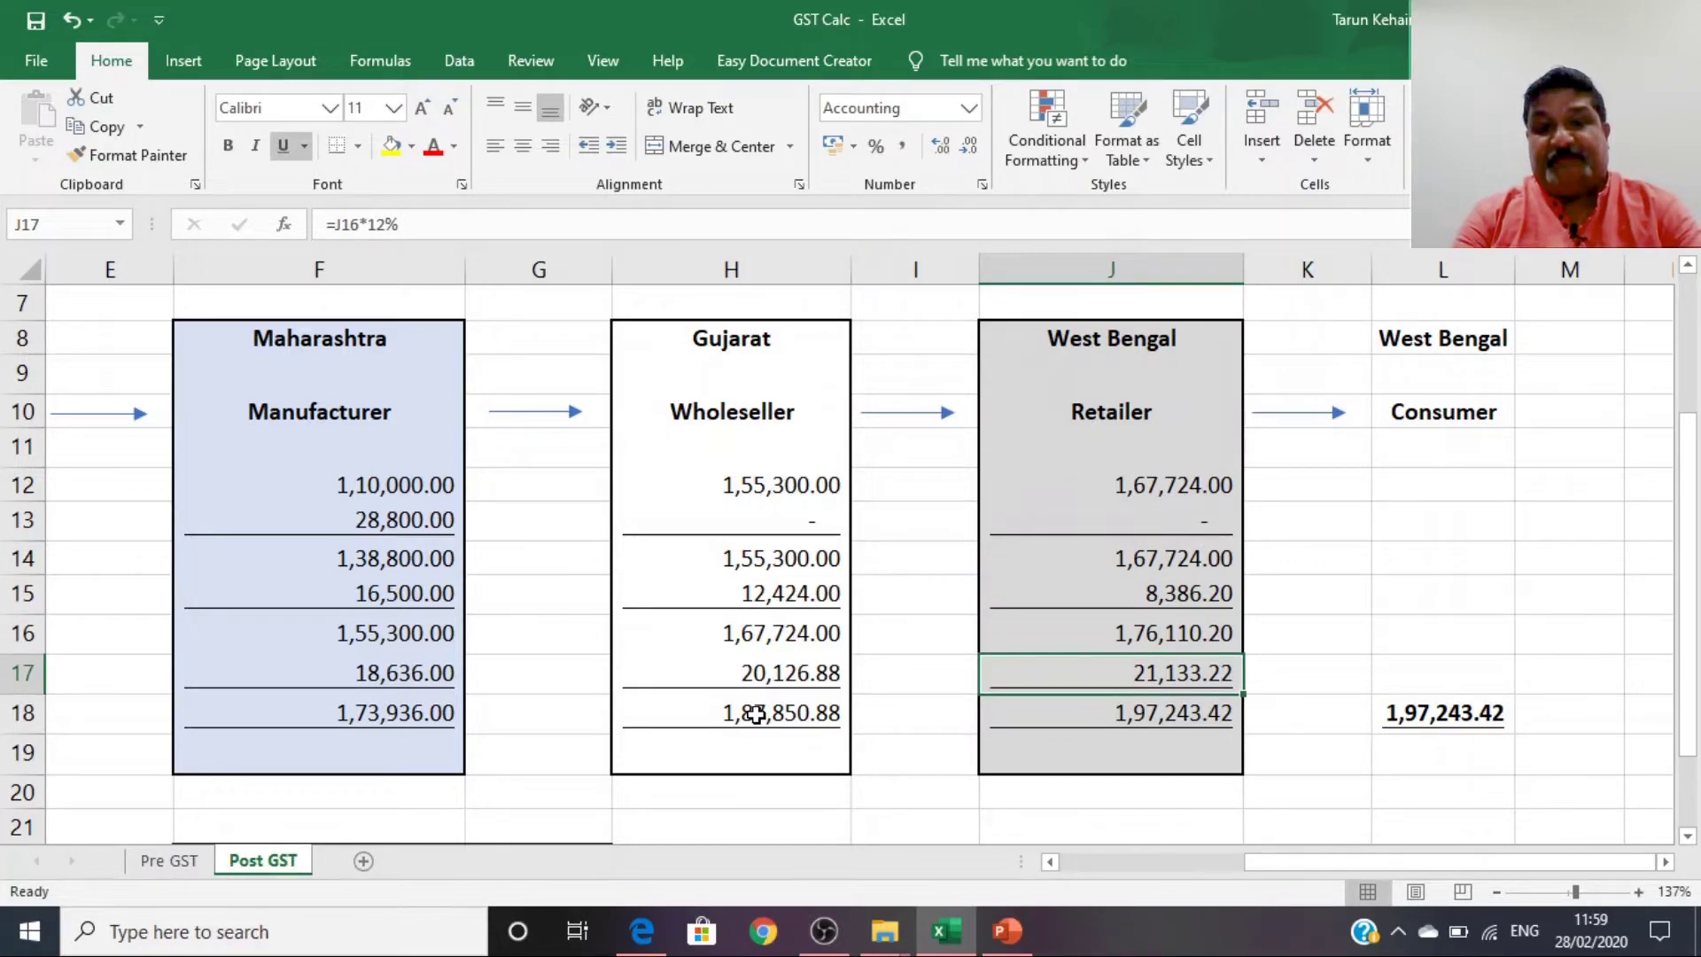
key(Down)
key(Right)
key(Right)
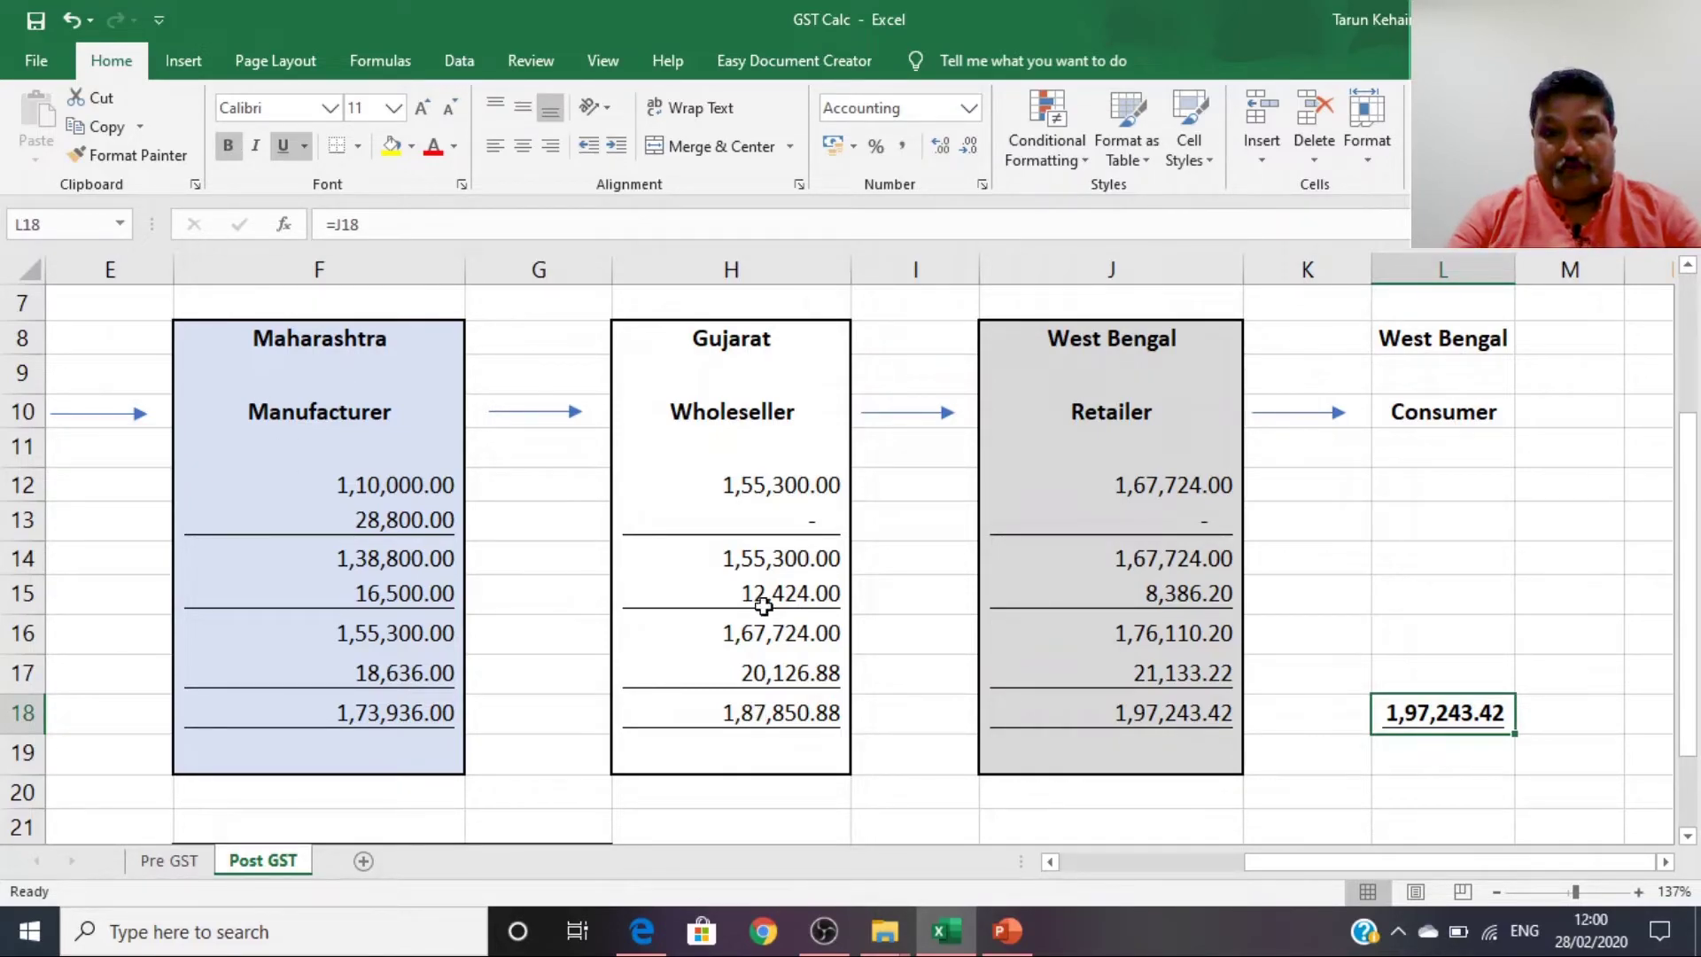
scroll(823, 634, down, 2)
scroll(823, 634, up, 4)
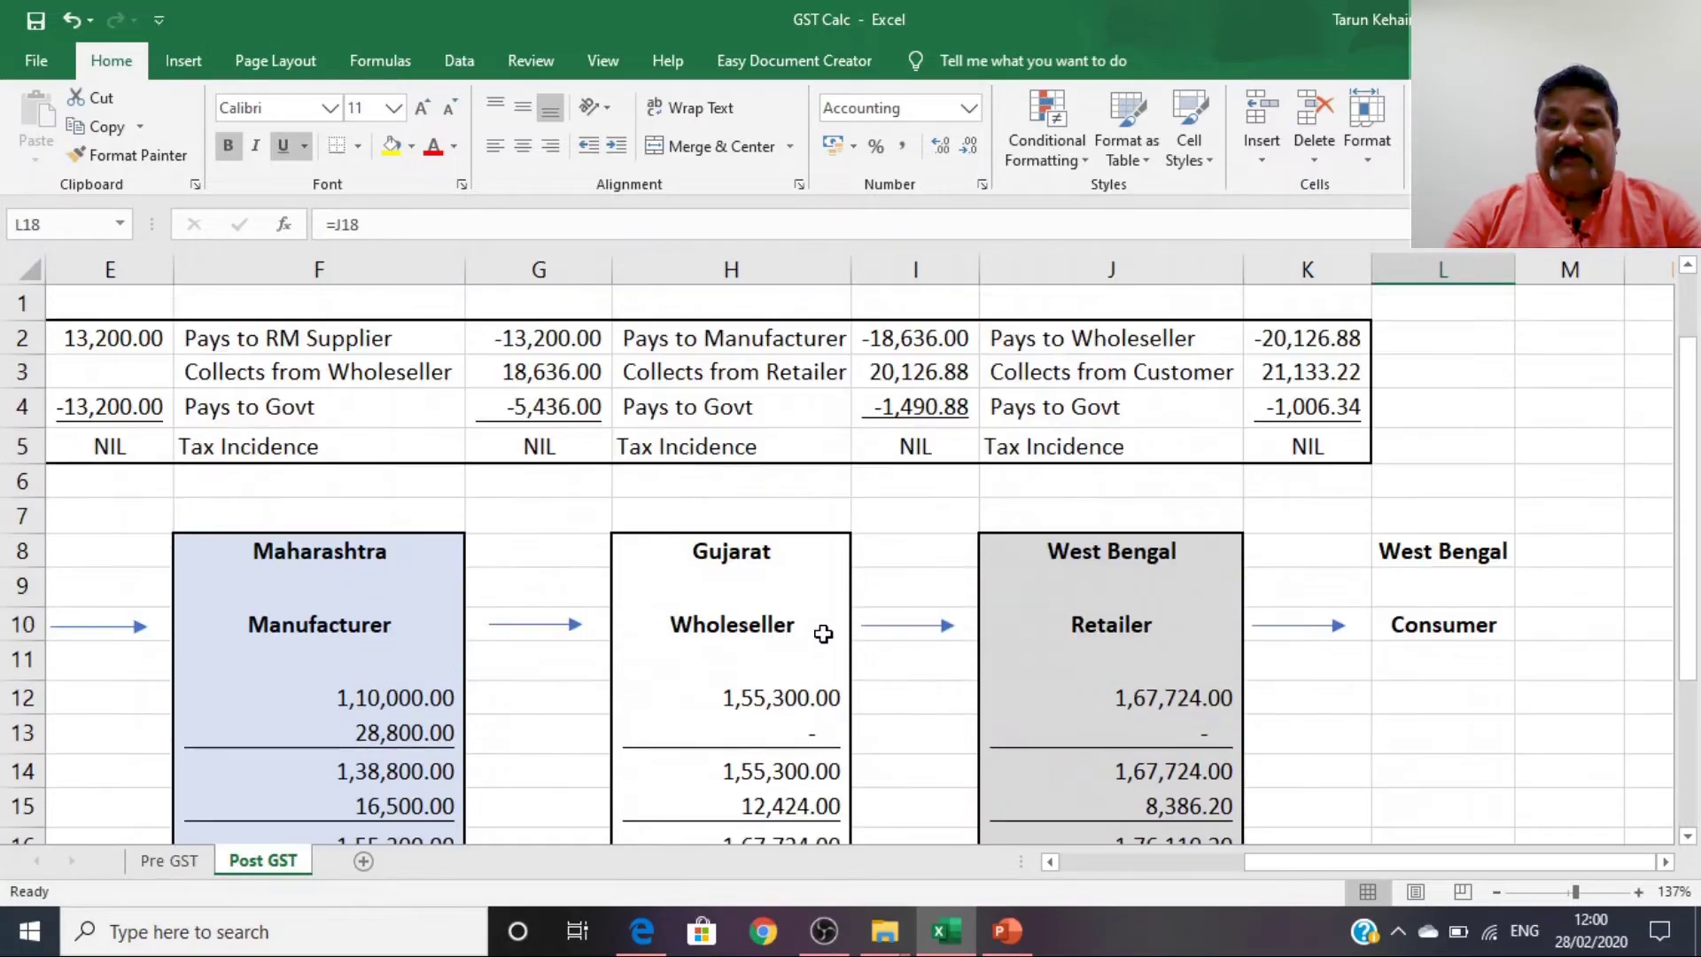
drag(1326, 864, 1069, 859)
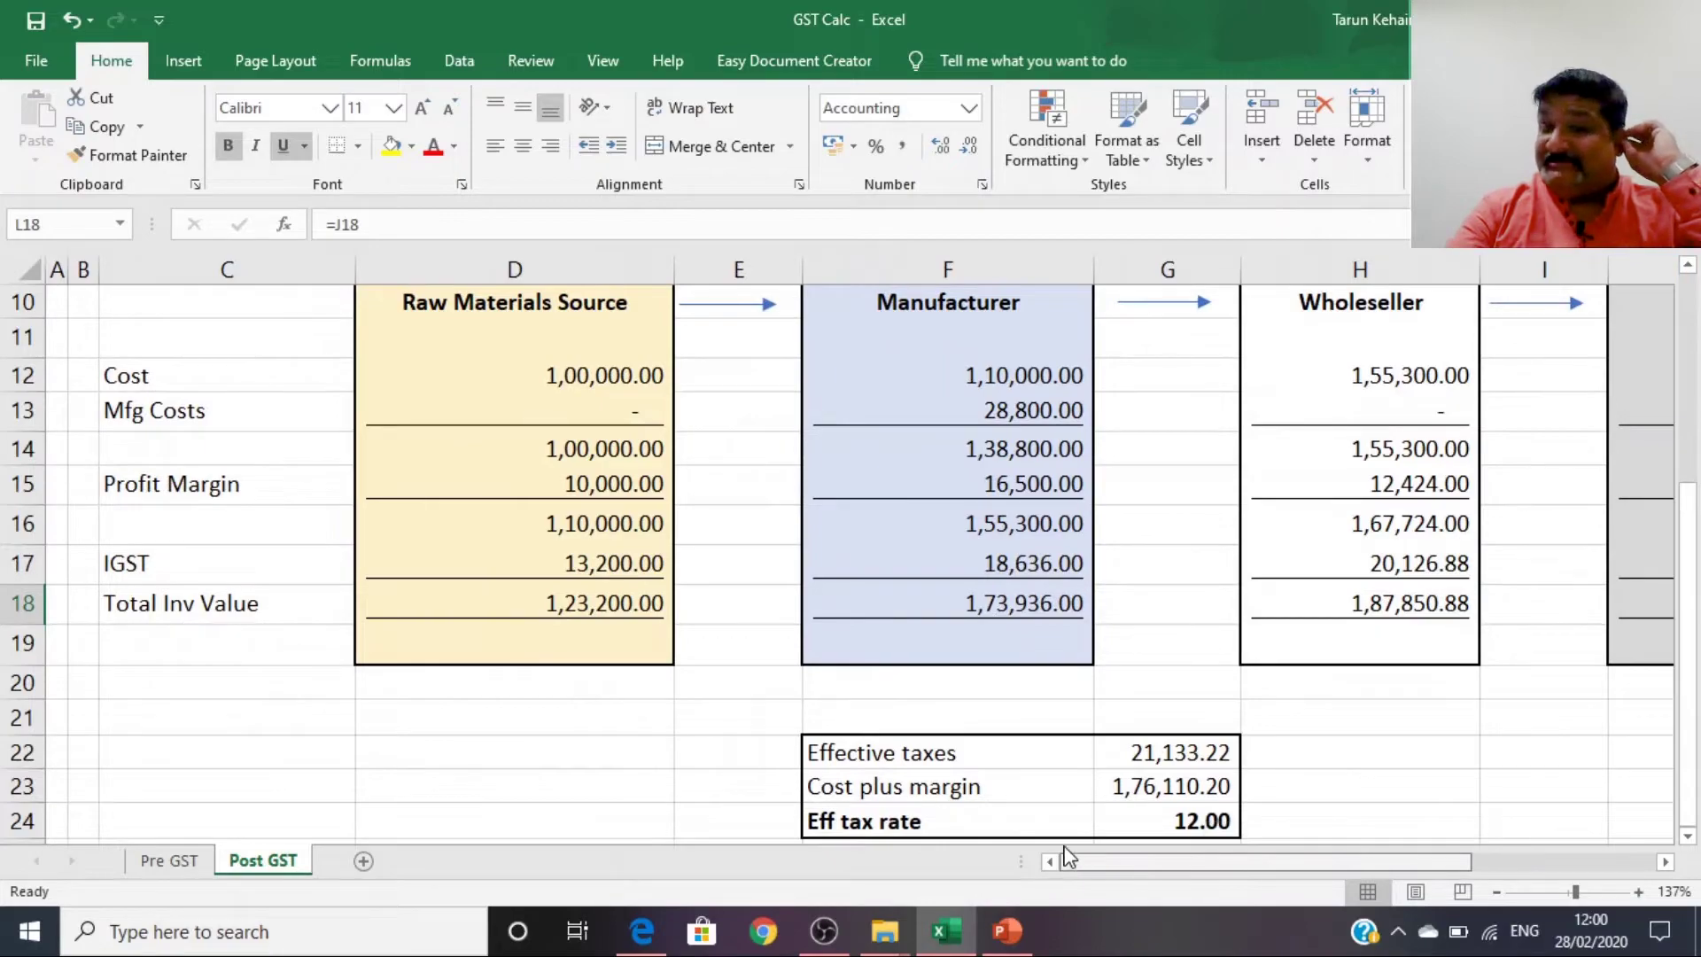
scroll(1182, 781, up, 2)
scroll(1182, 782, up, 1)
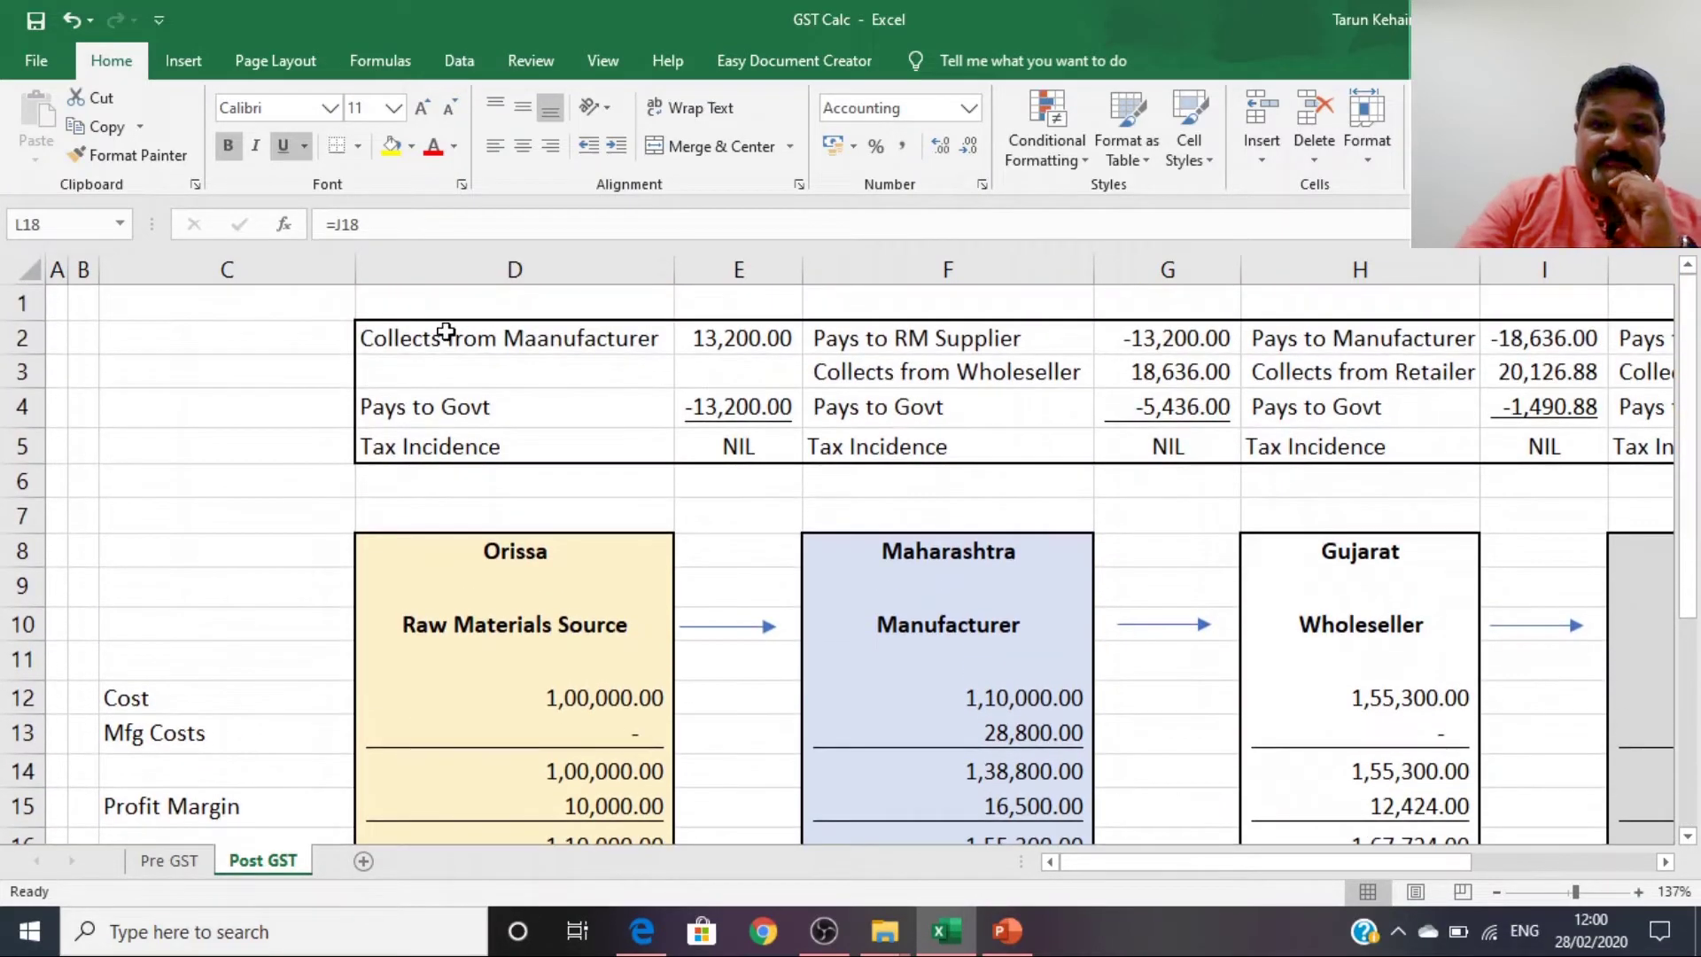
drag(448, 331, 1265, 454)
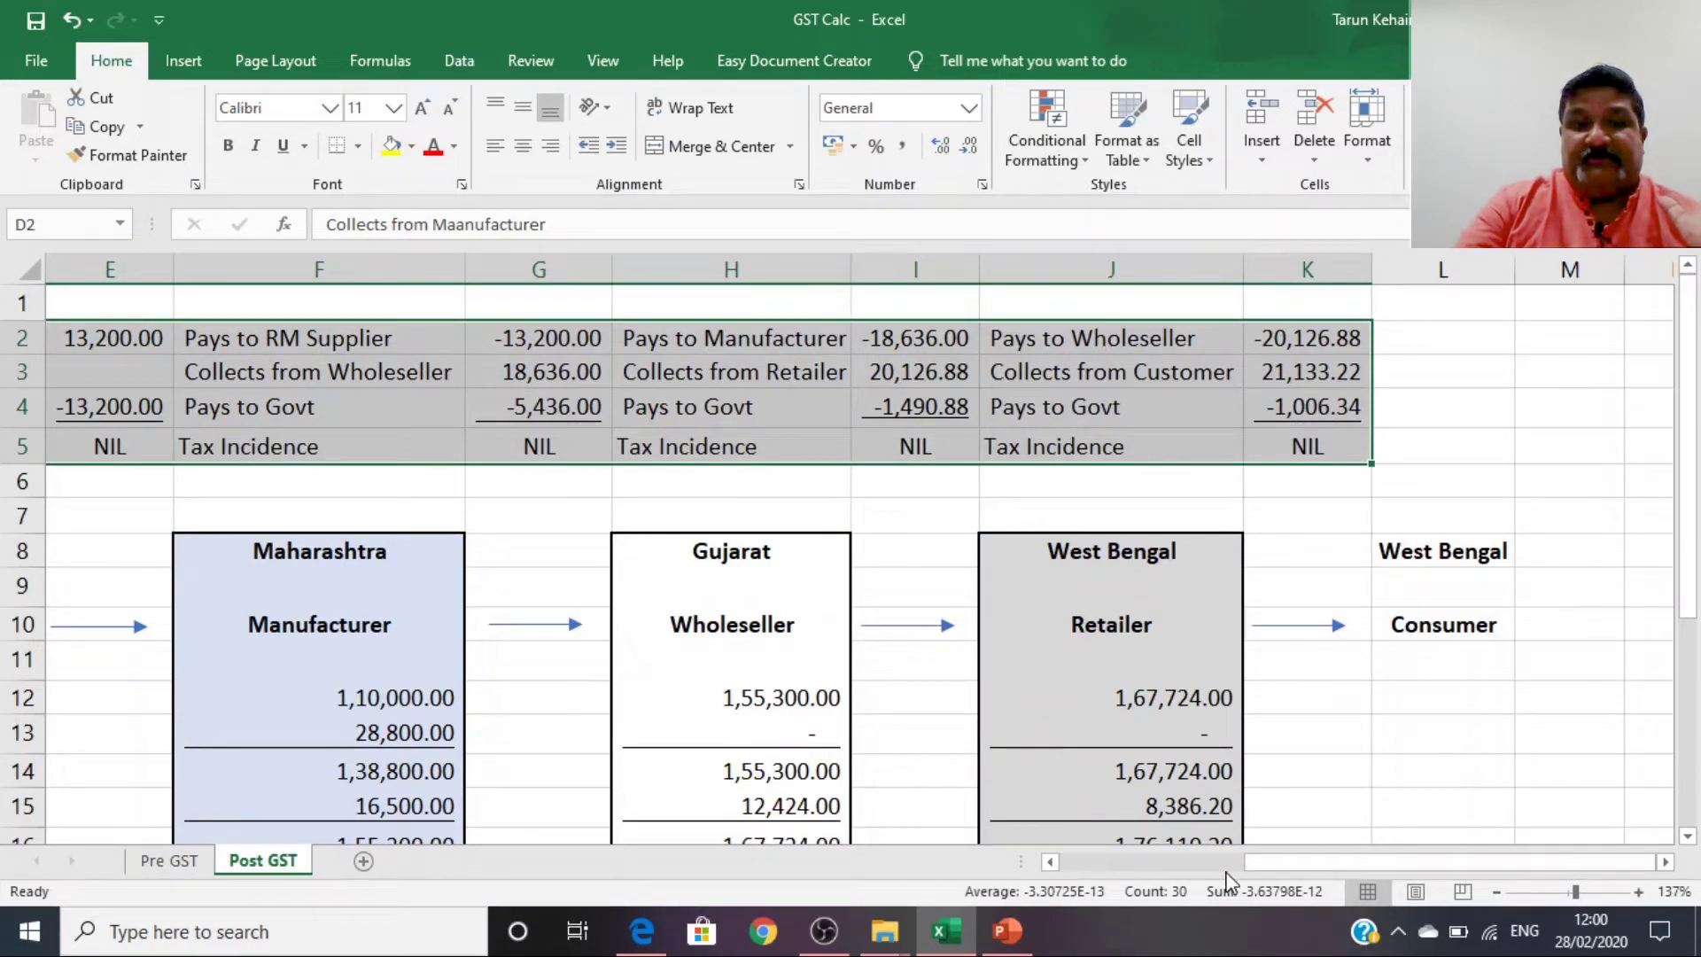
drag(1301, 863, 1162, 868)
click(693, 427)
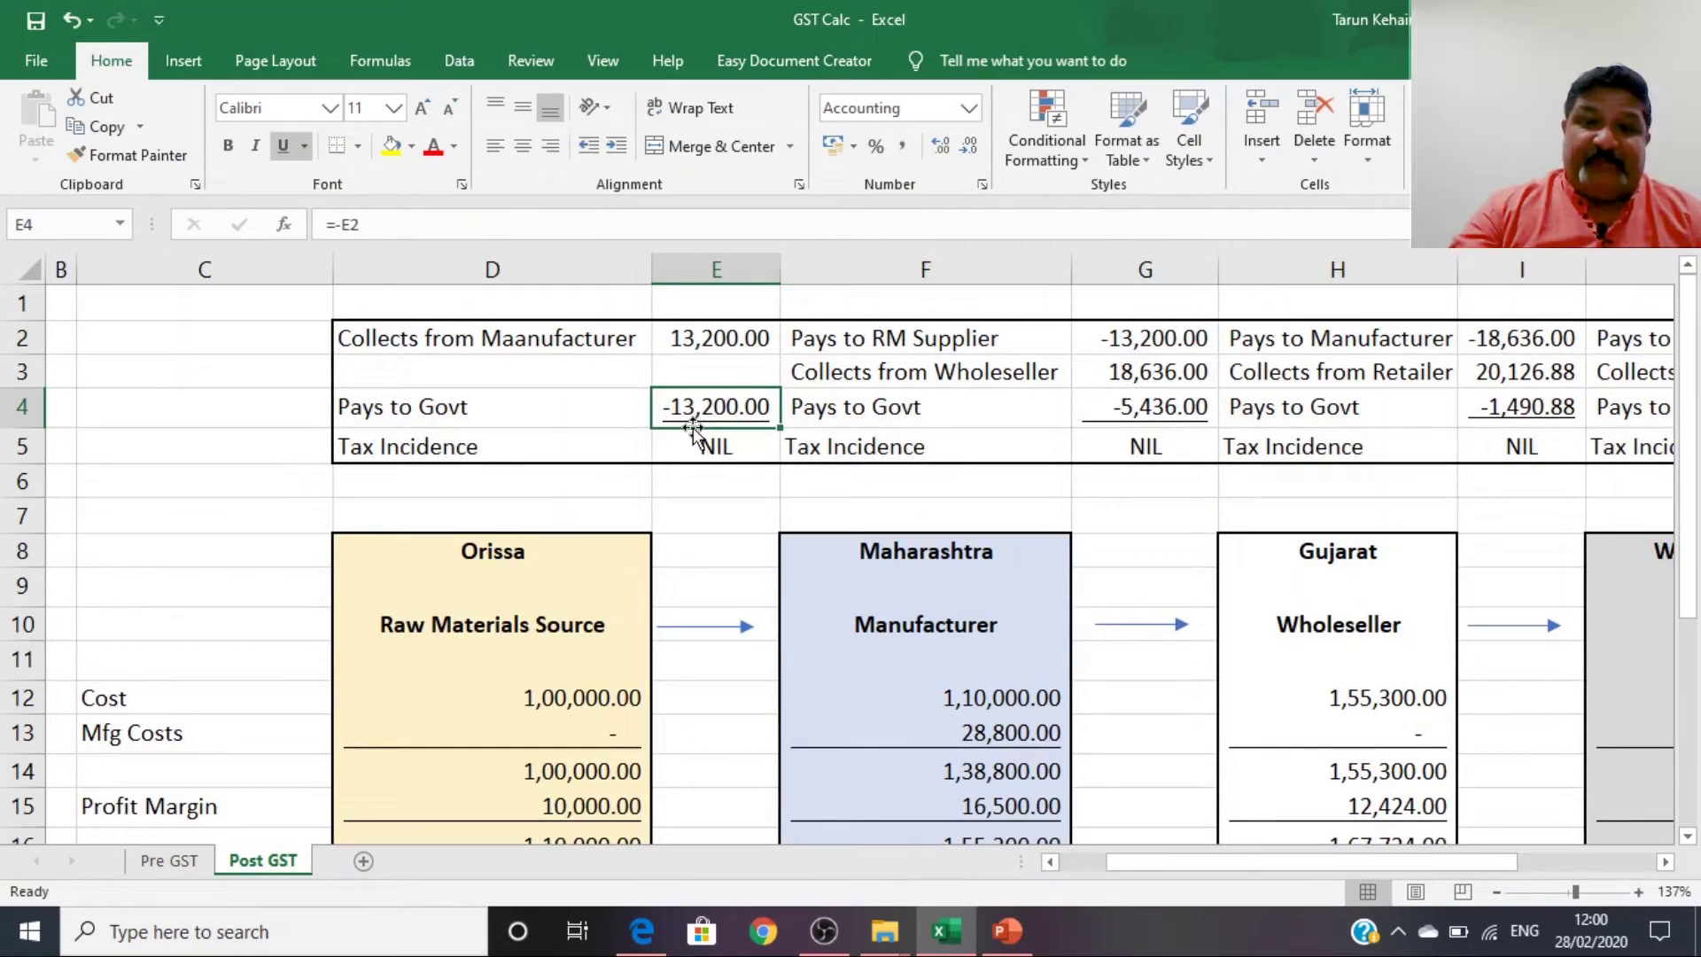
click(736, 337)
scroll(724, 605, down, 3)
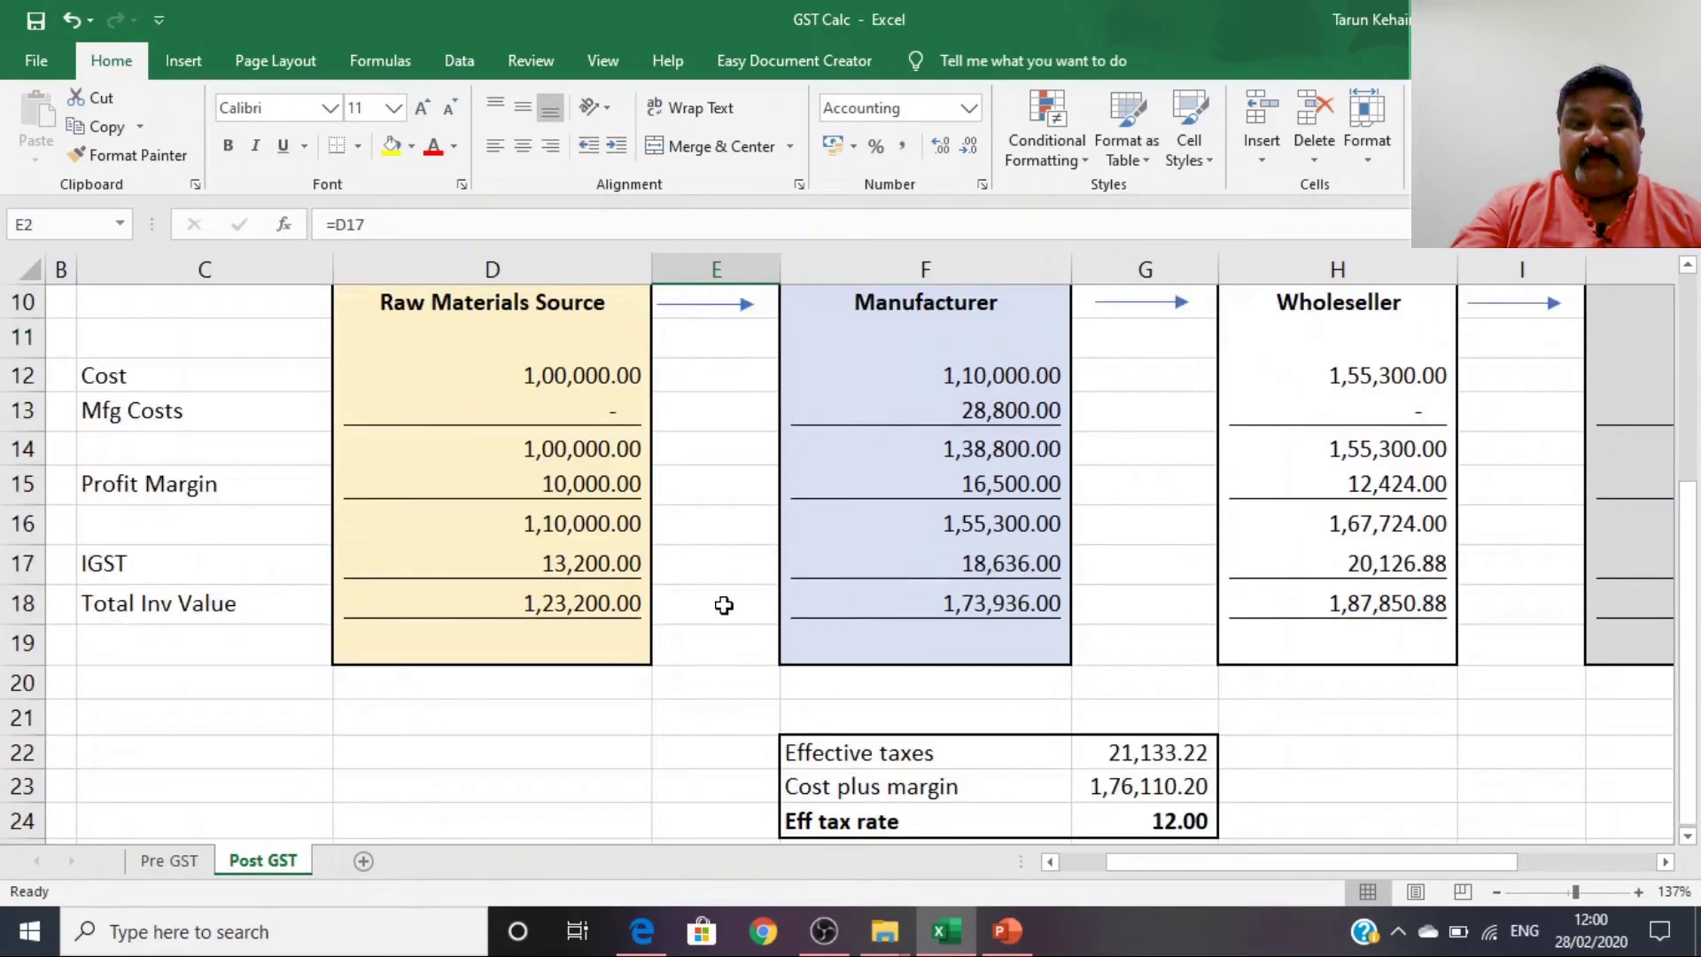
click(622, 571)
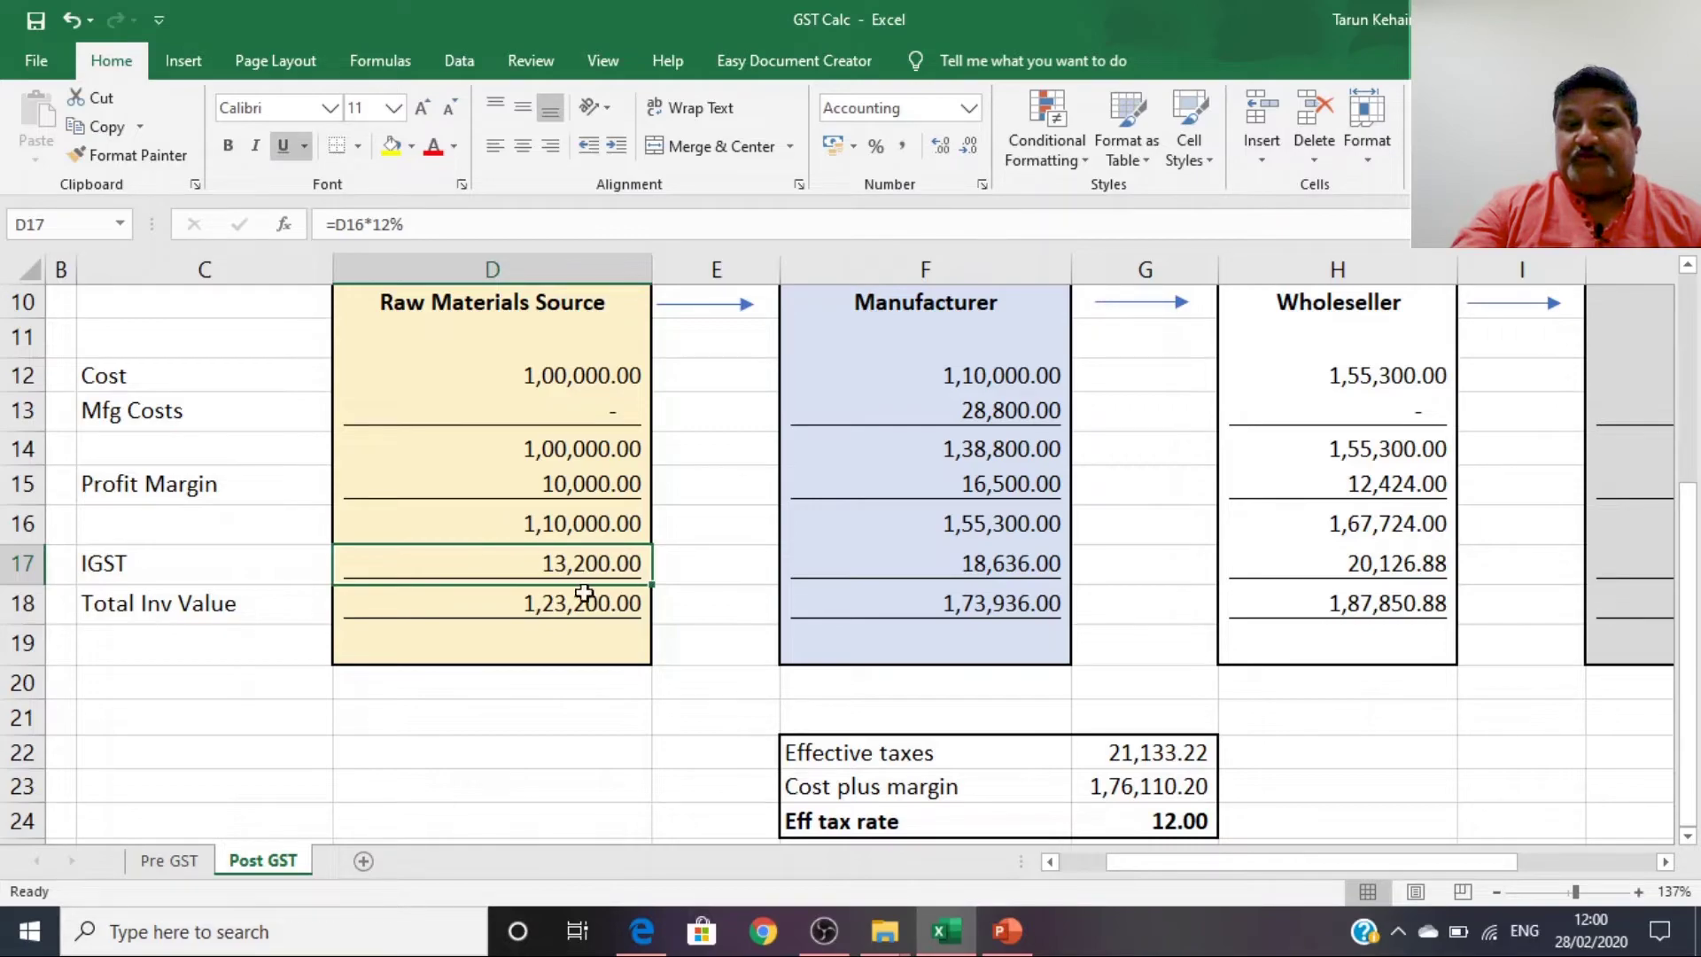
scroll(818, 467, up, 2)
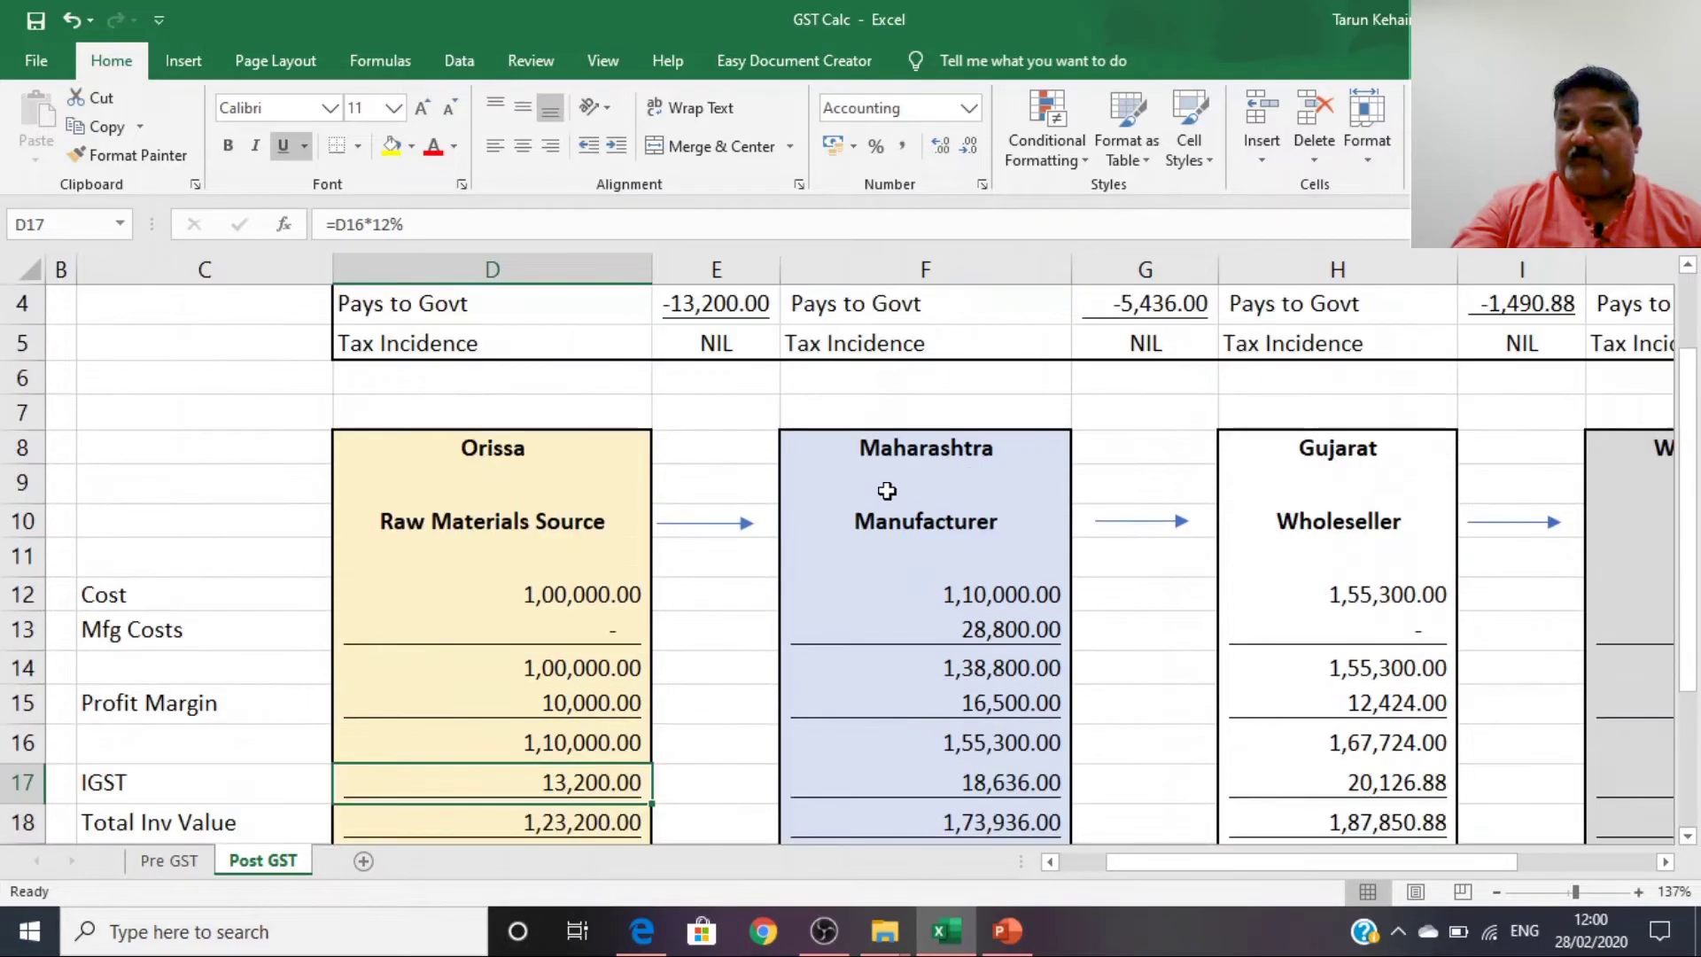
click(946, 421)
scroll(812, 546, down, 2)
scroll(812, 546, down, 1)
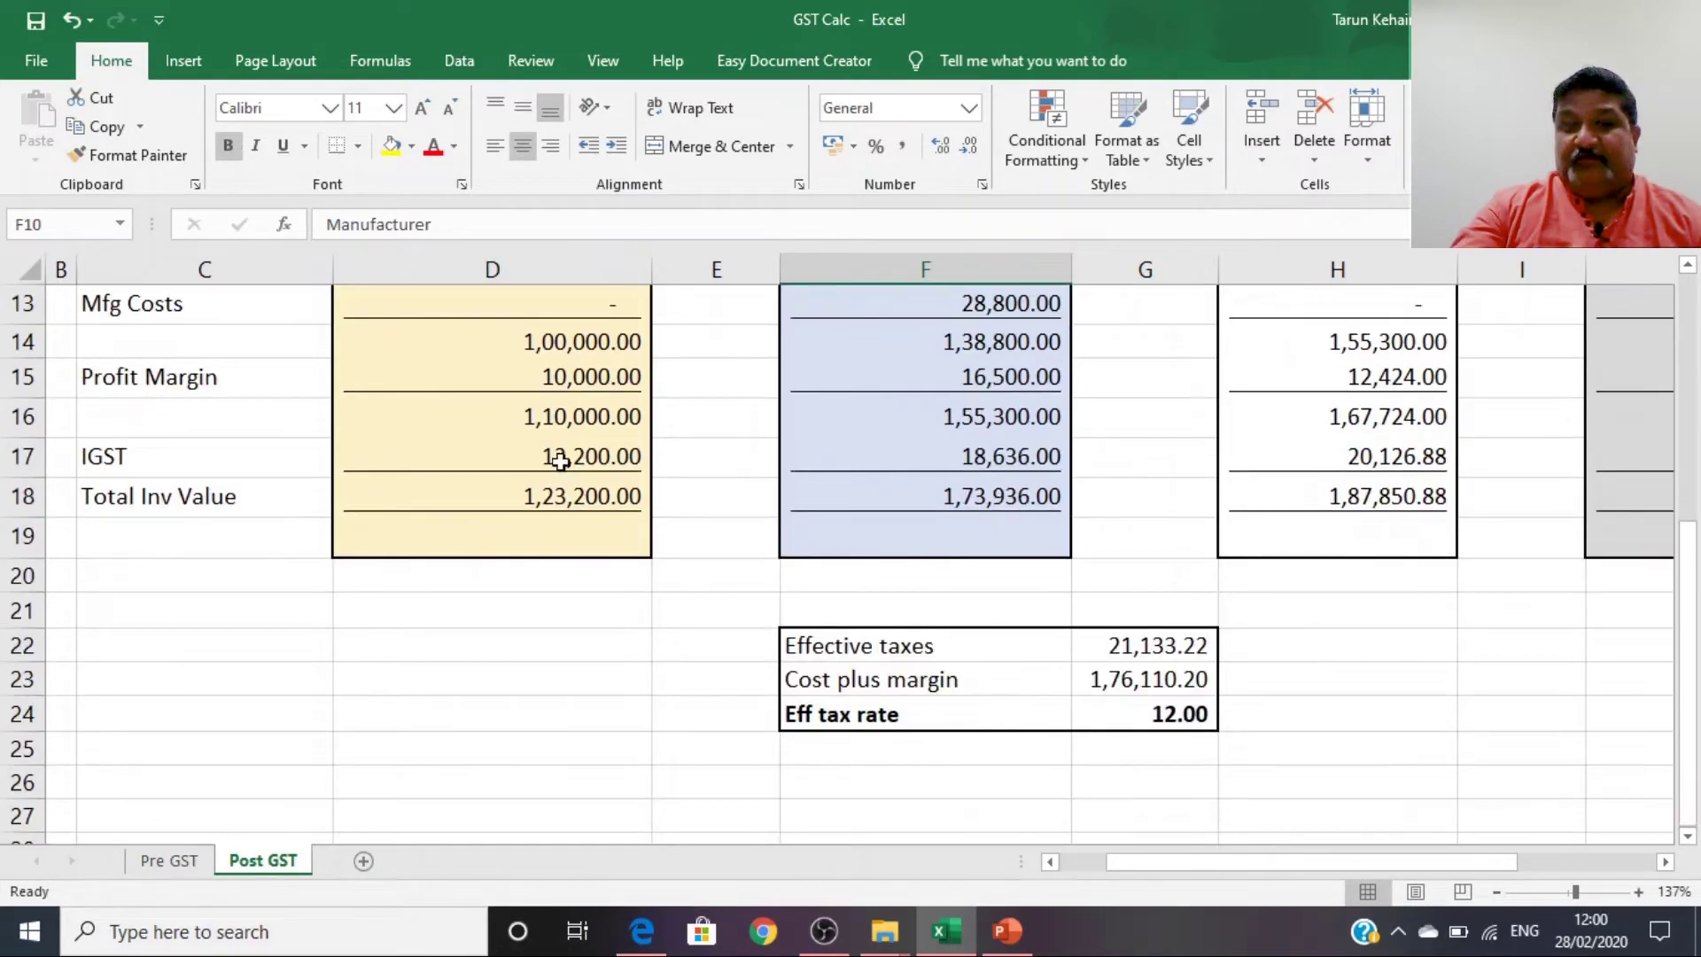
click(556, 456)
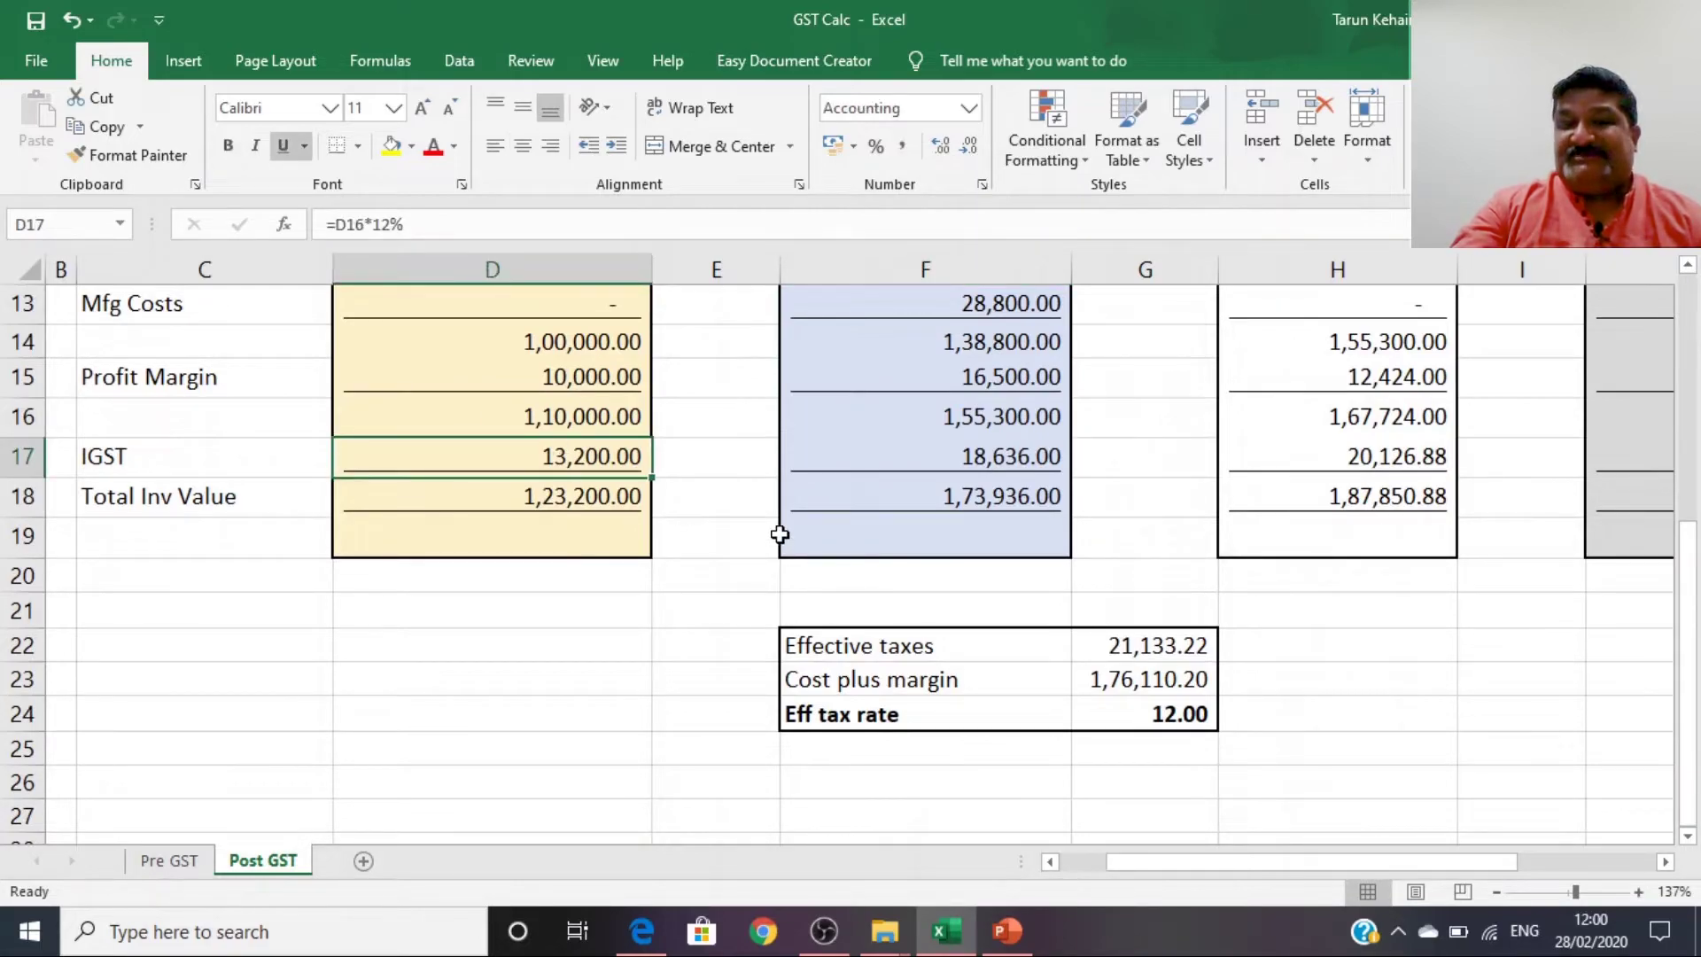
scroll(851, 538, up, 2)
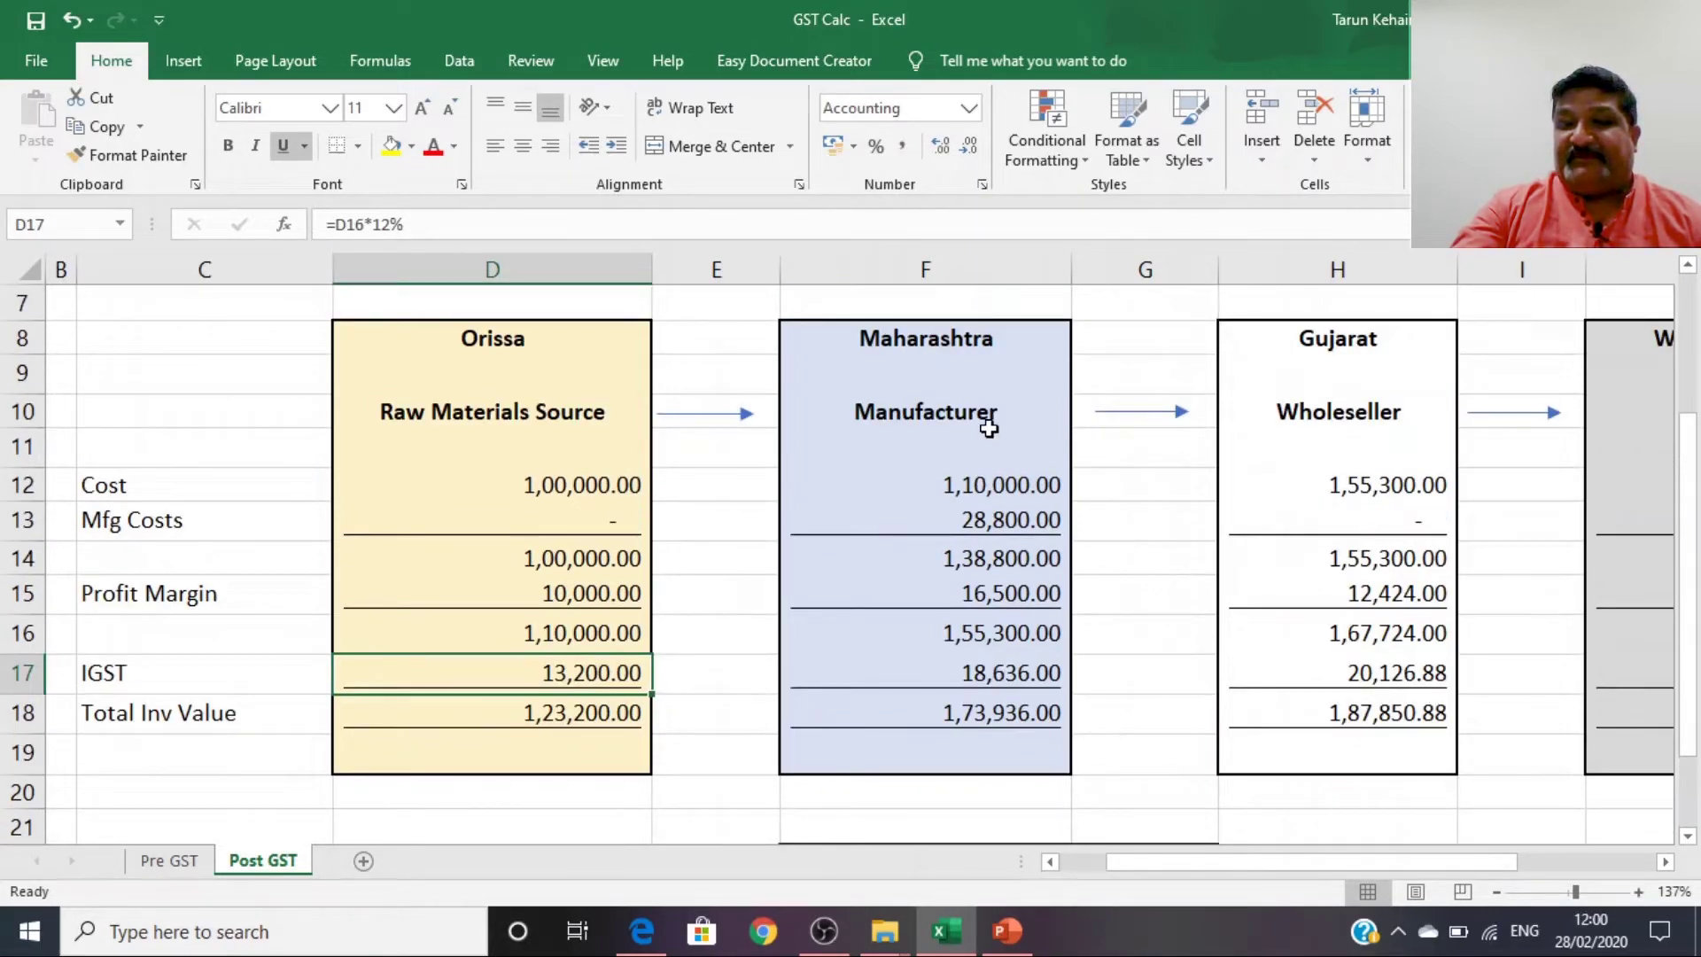
click(992, 436)
click(896, 406)
click(604, 674)
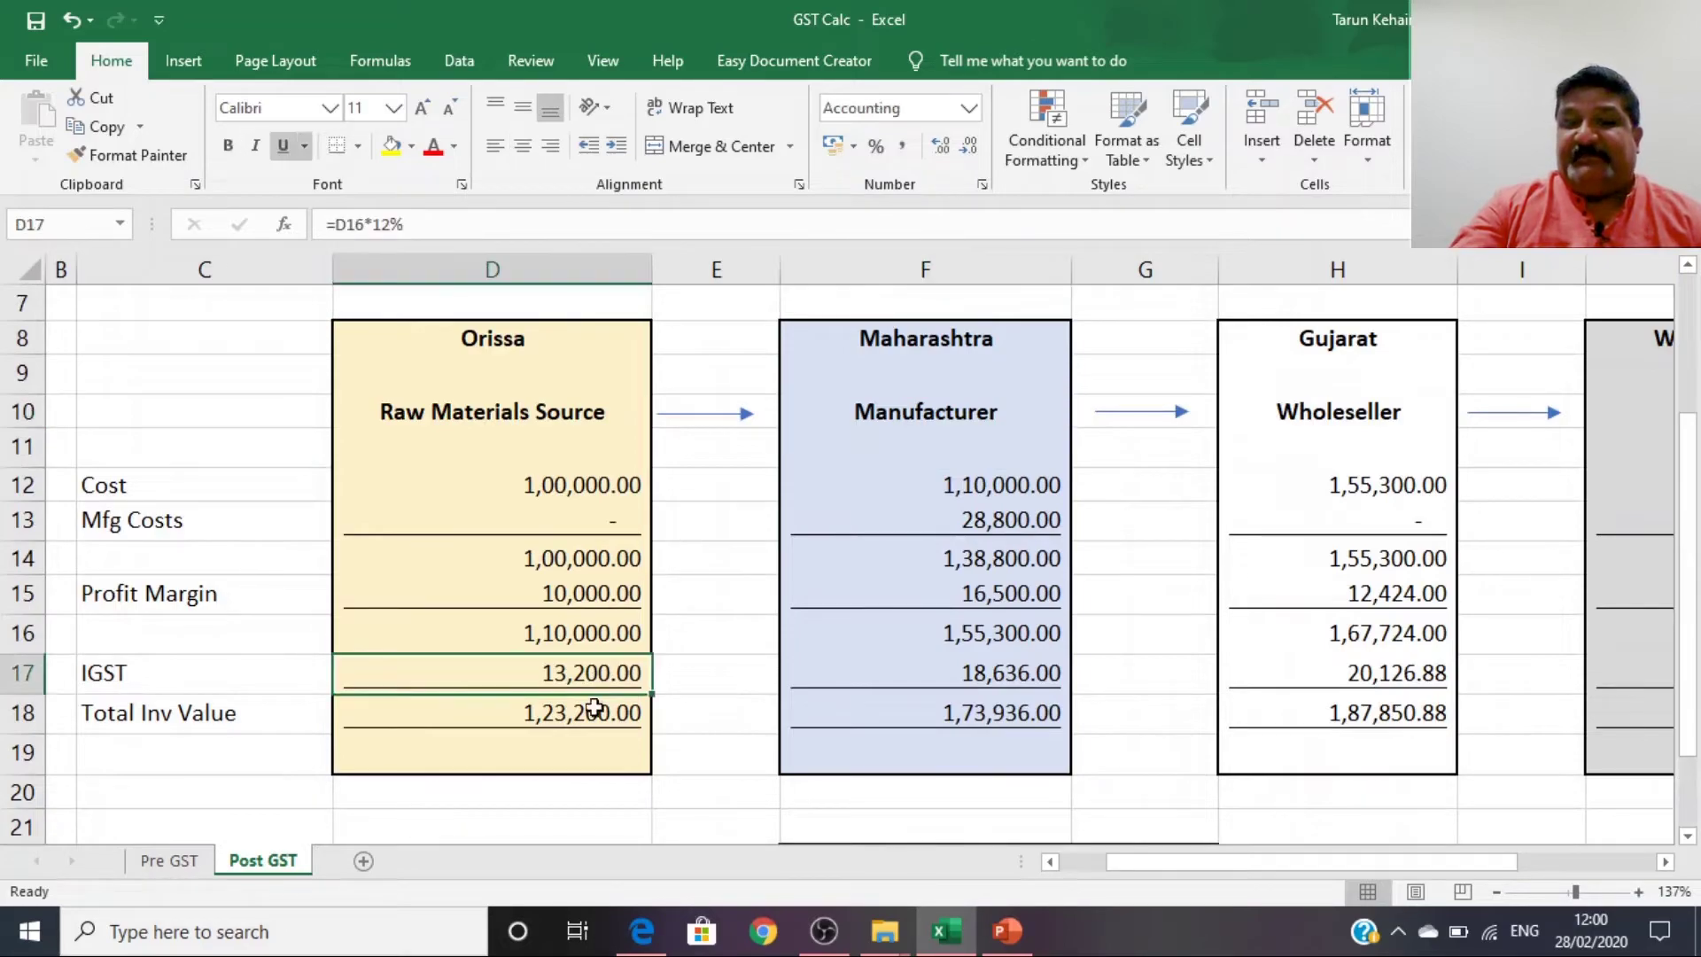
click(581, 715)
click(518, 674)
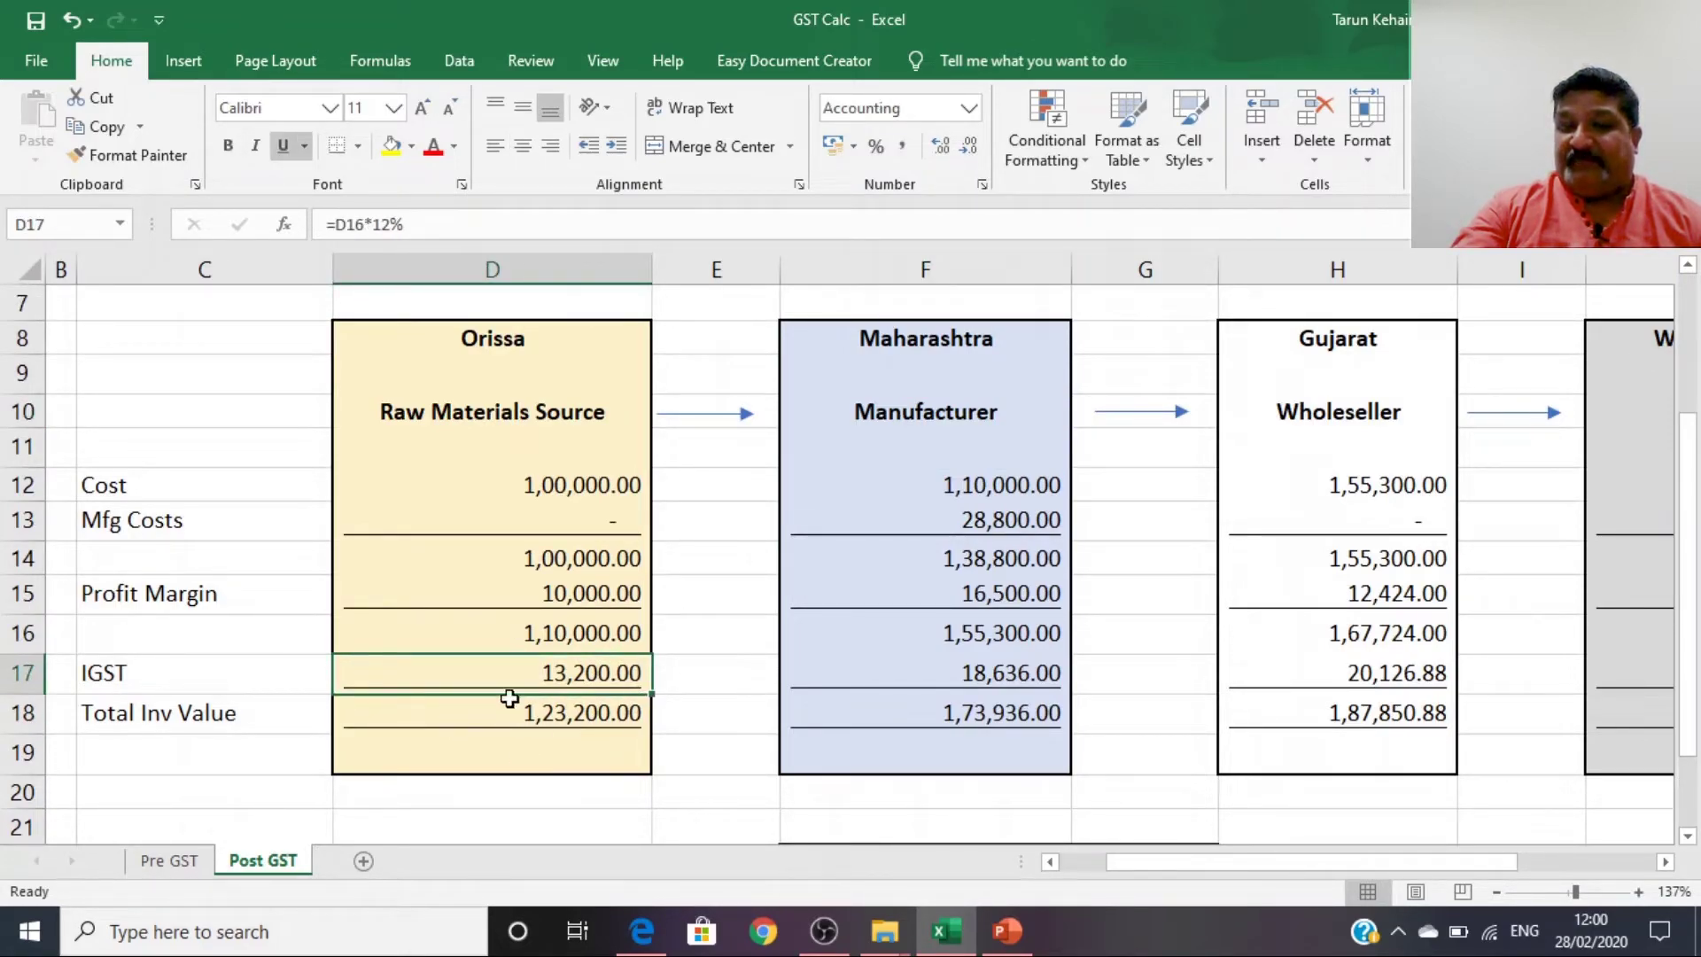
scroll(653, 657, up, 2)
click(716, 338)
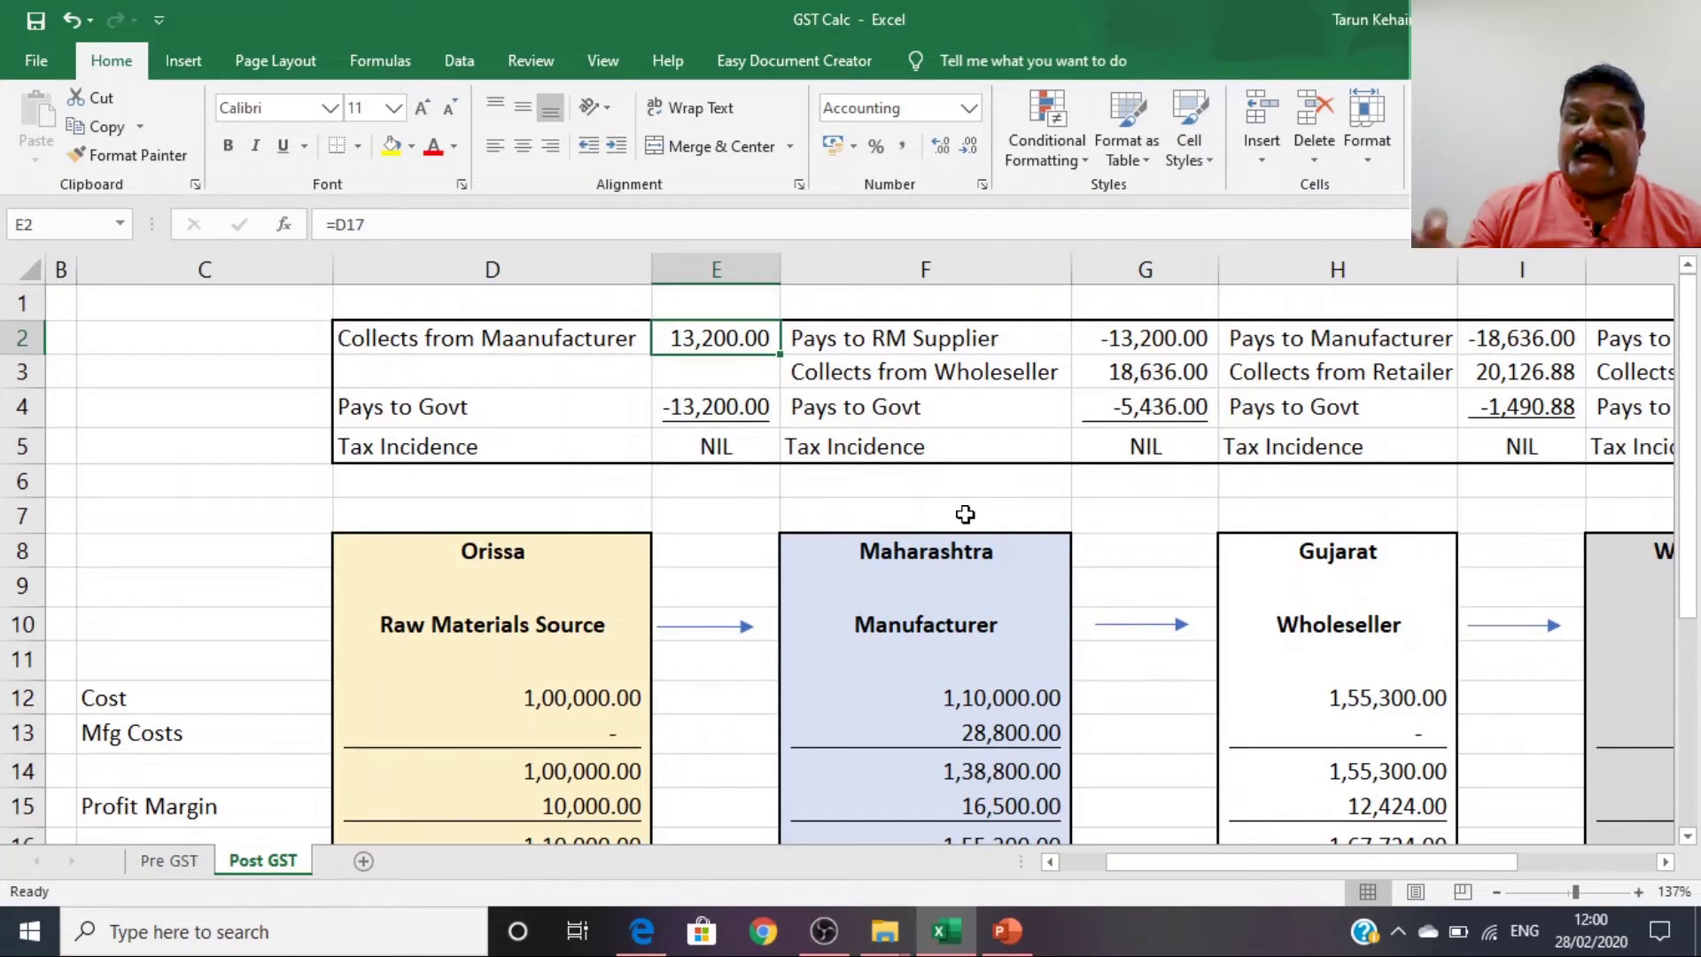
click(752, 408)
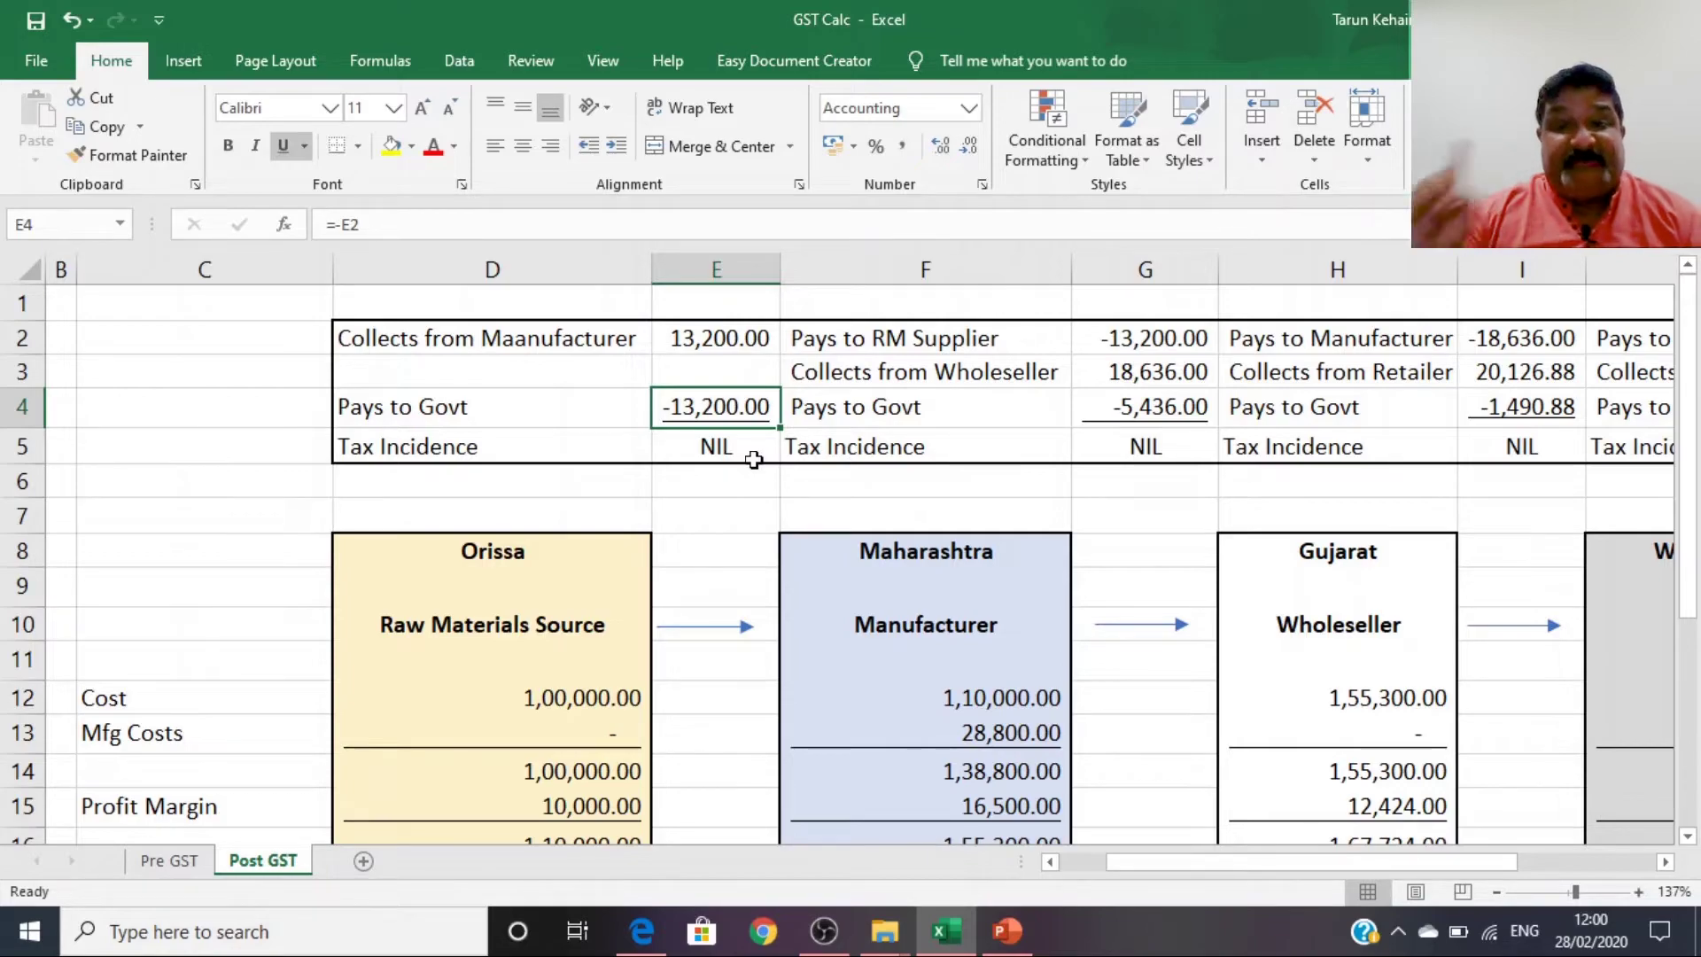
click(751, 461)
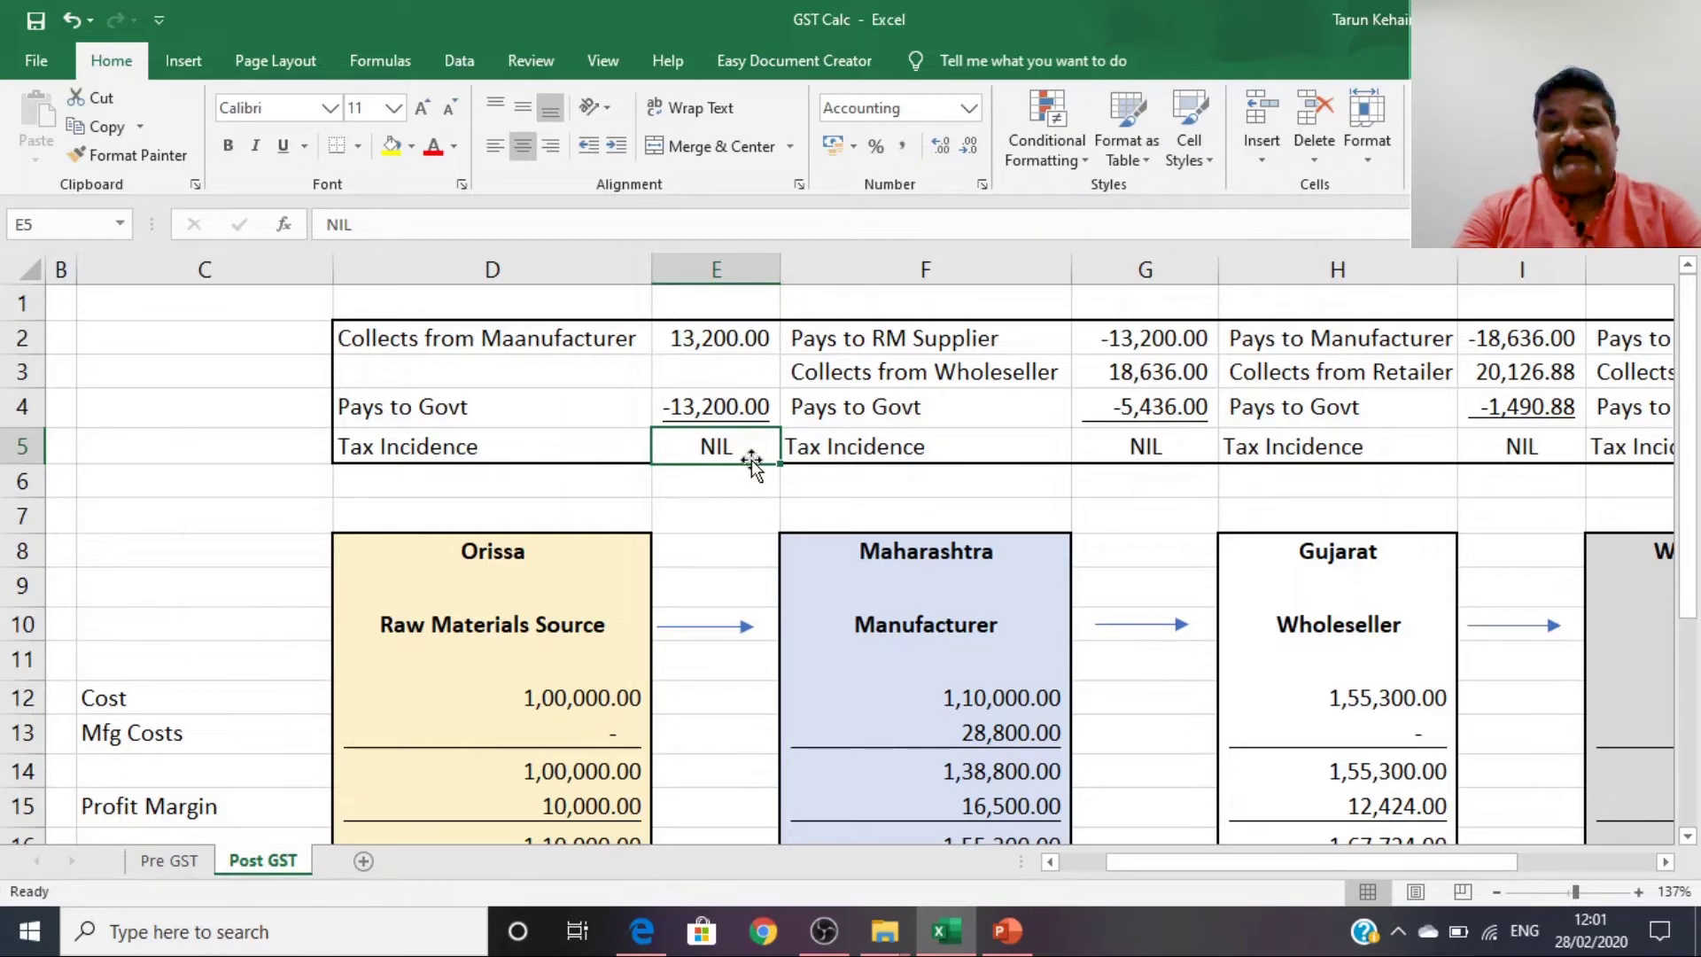
key(Right)
key(Right)
key(Up)
key(Up)
key(Up)
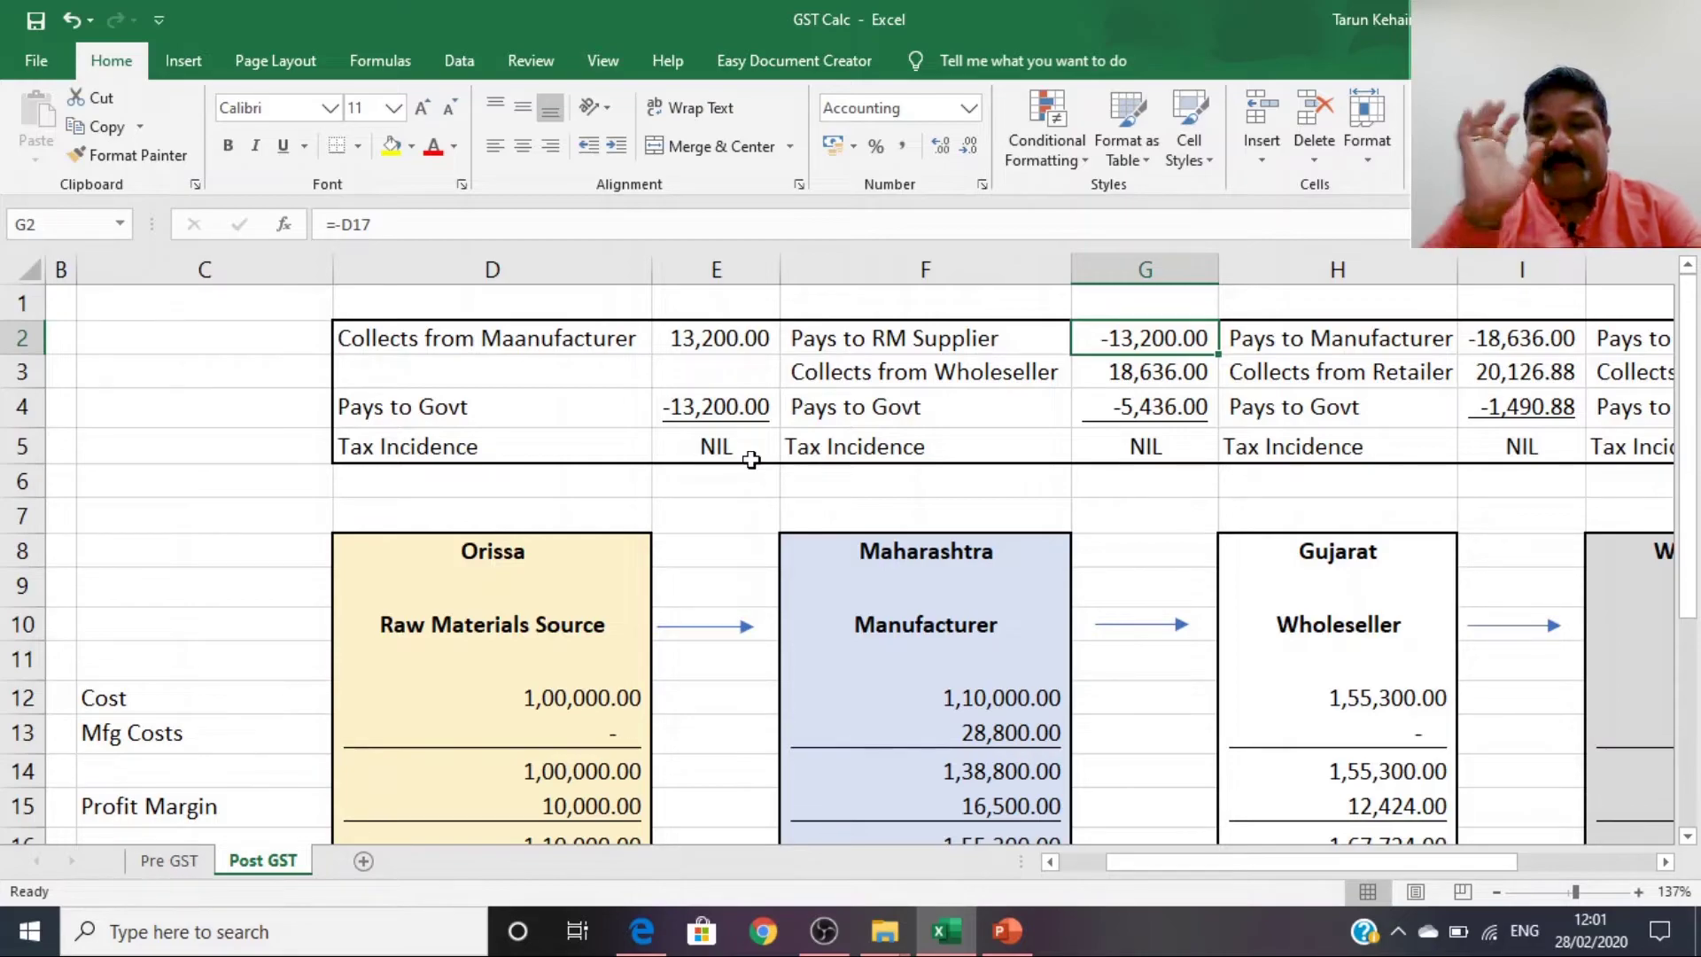
key(Down)
key(Down)
key(Down)
key(Down)
key(Down)
key(Down)
key(Down)
key(Down)
key(Down)
key(Down)
key(Down)
key(Down)
key(Down)
key(Down)
key(Down)
key(Down)
key(Down)
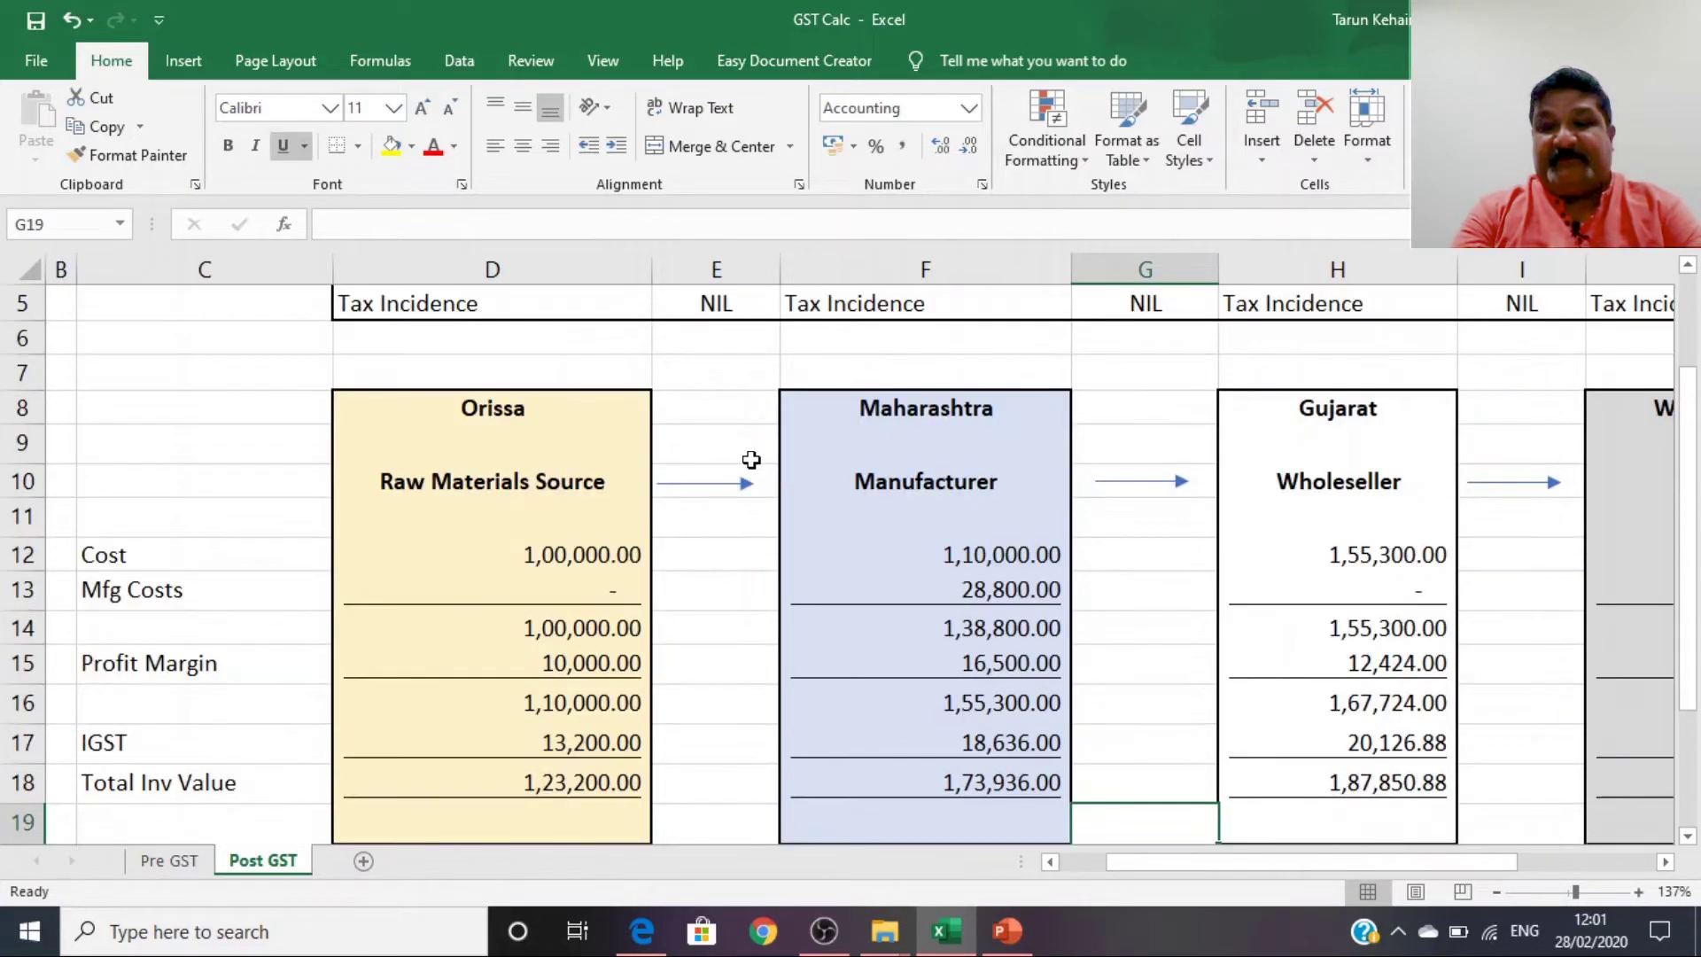
key(Up)
key(Up)
key(Left)
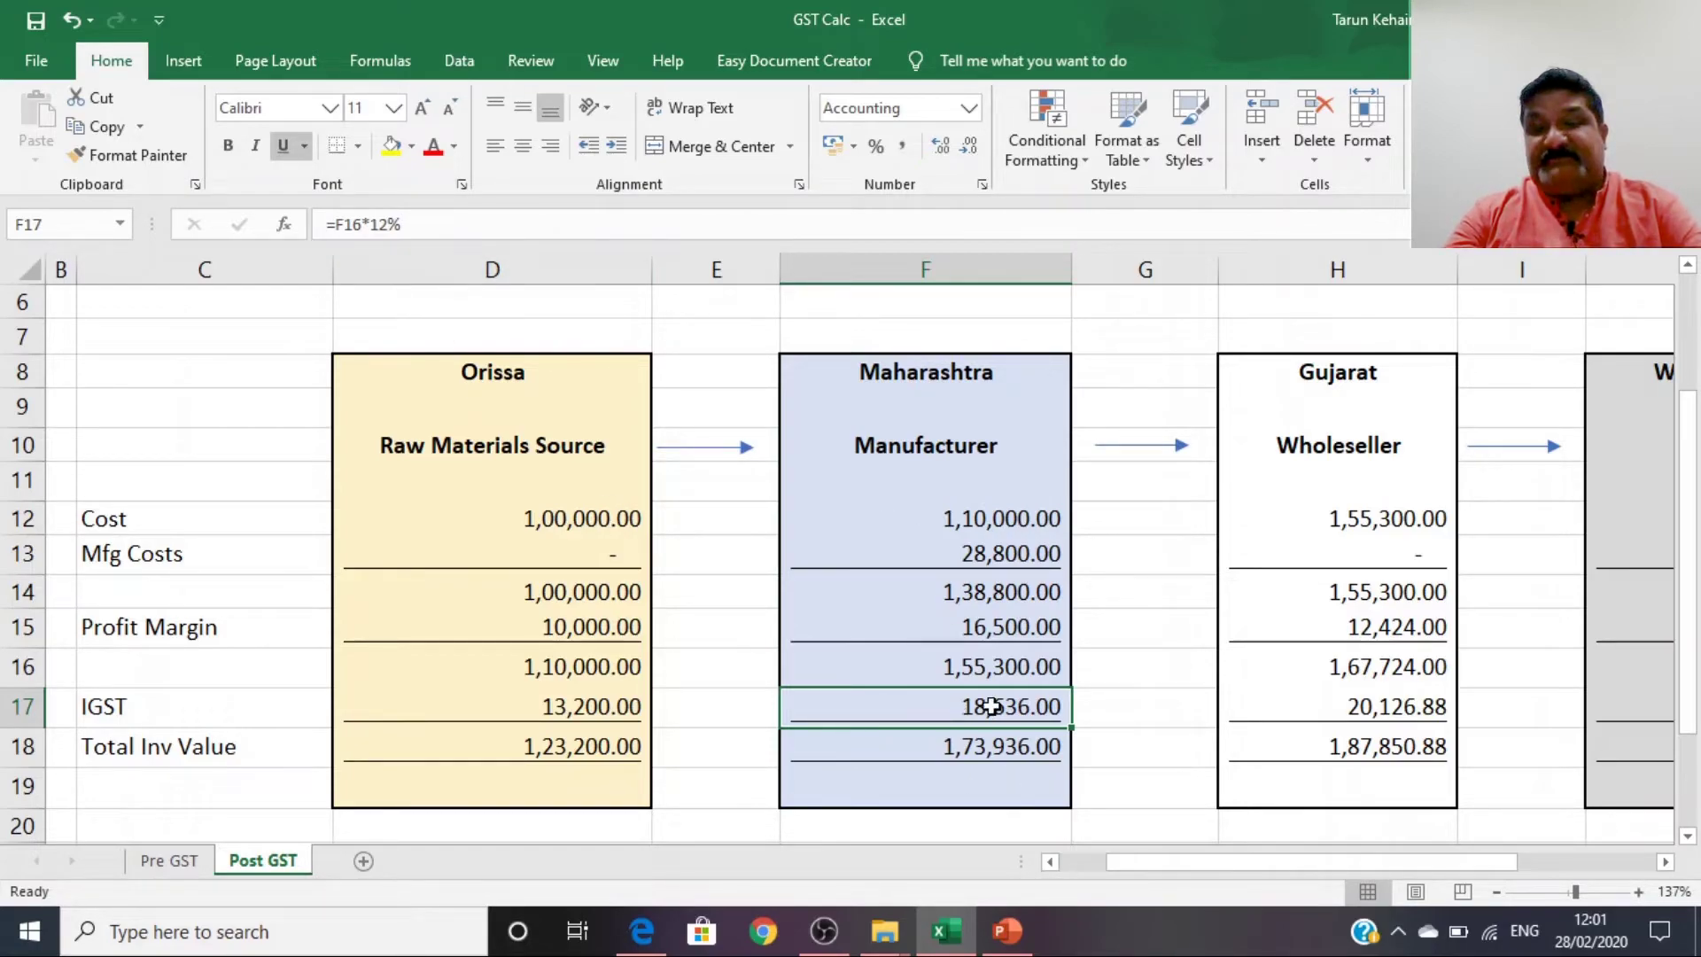
click(581, 705)
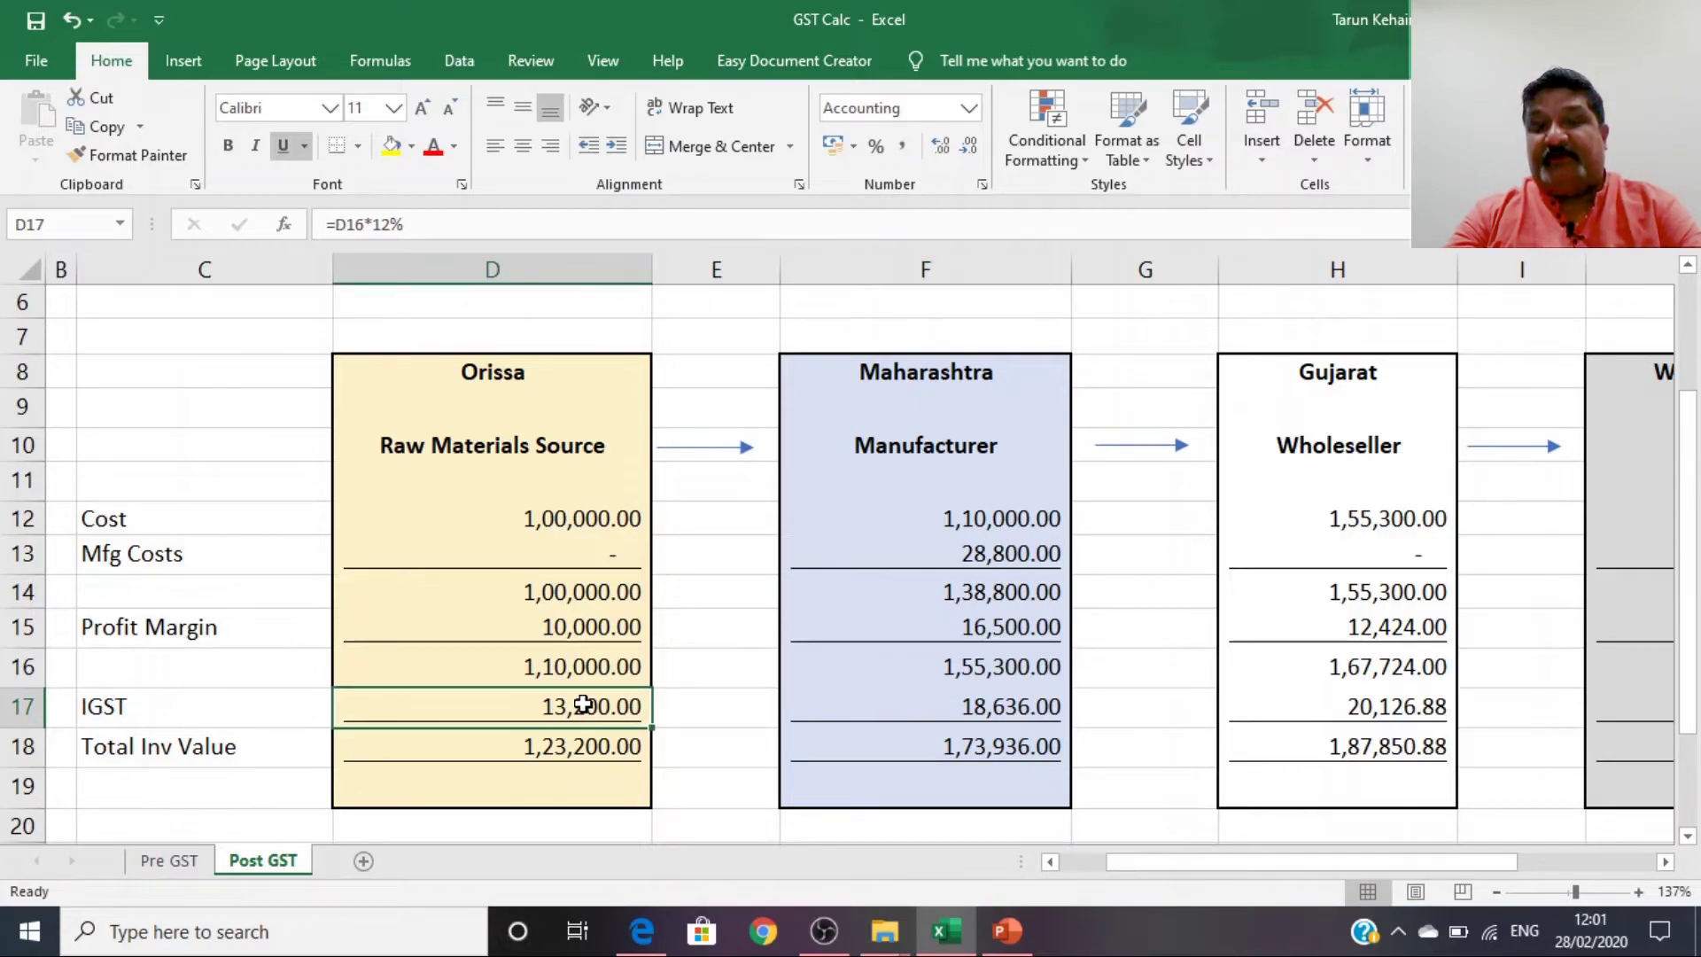
scroll(1024, 704, up, 2)
click(1116, 343)
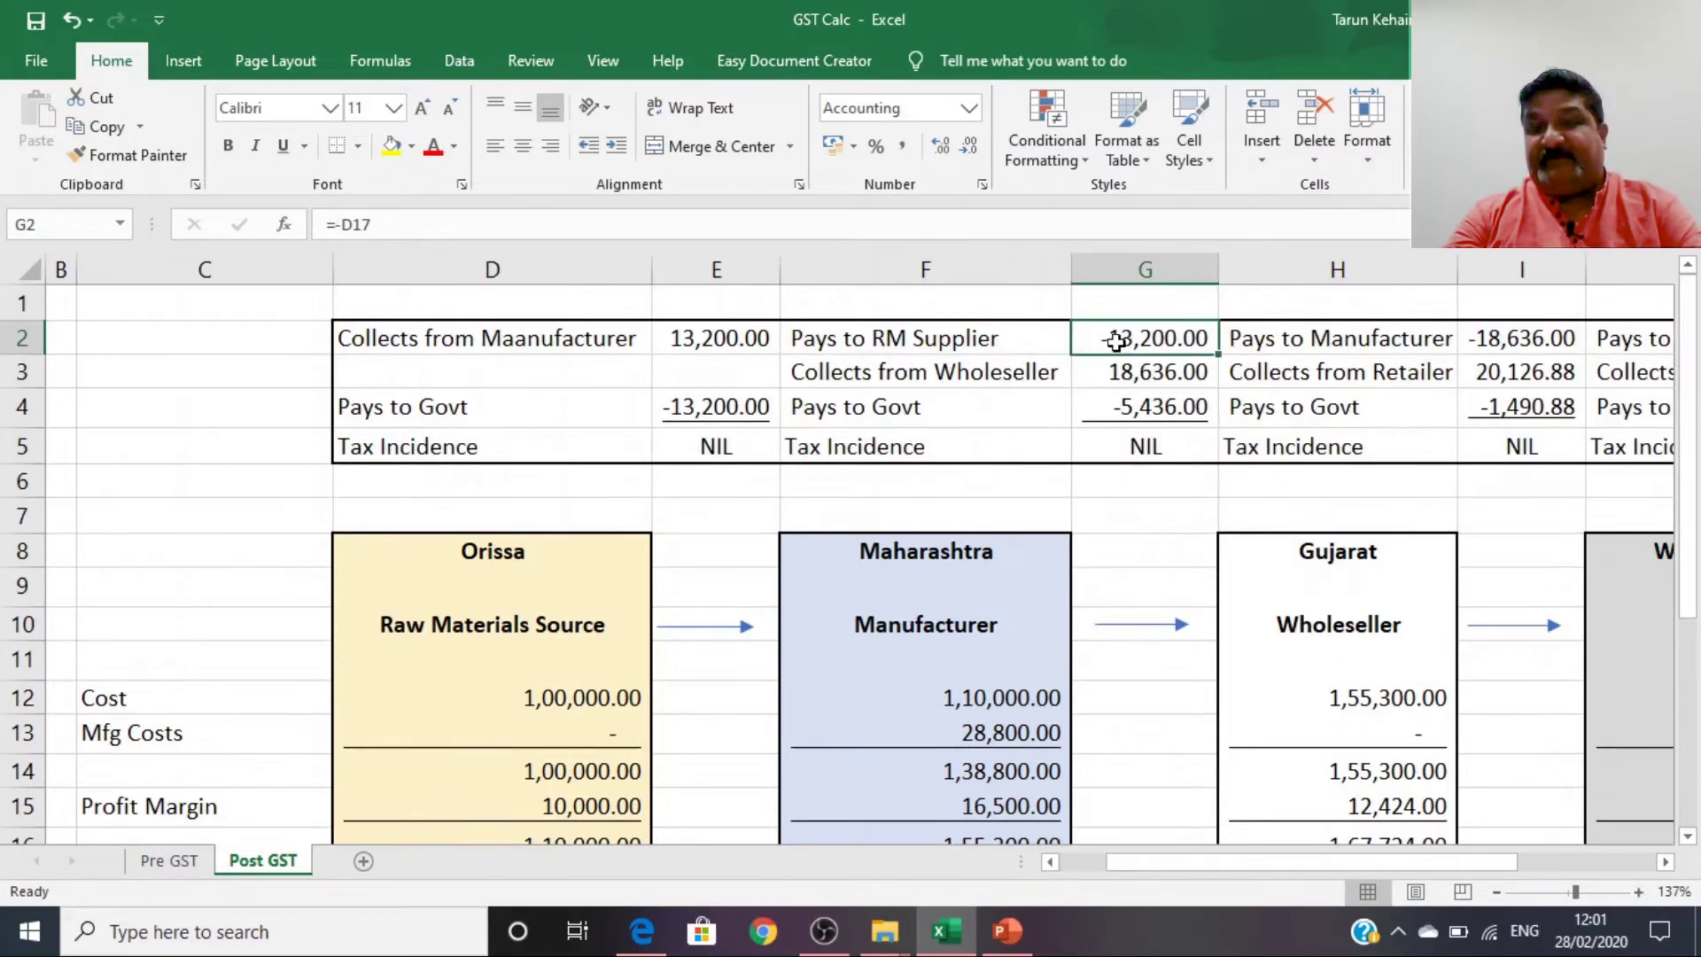
click(1135, 417)
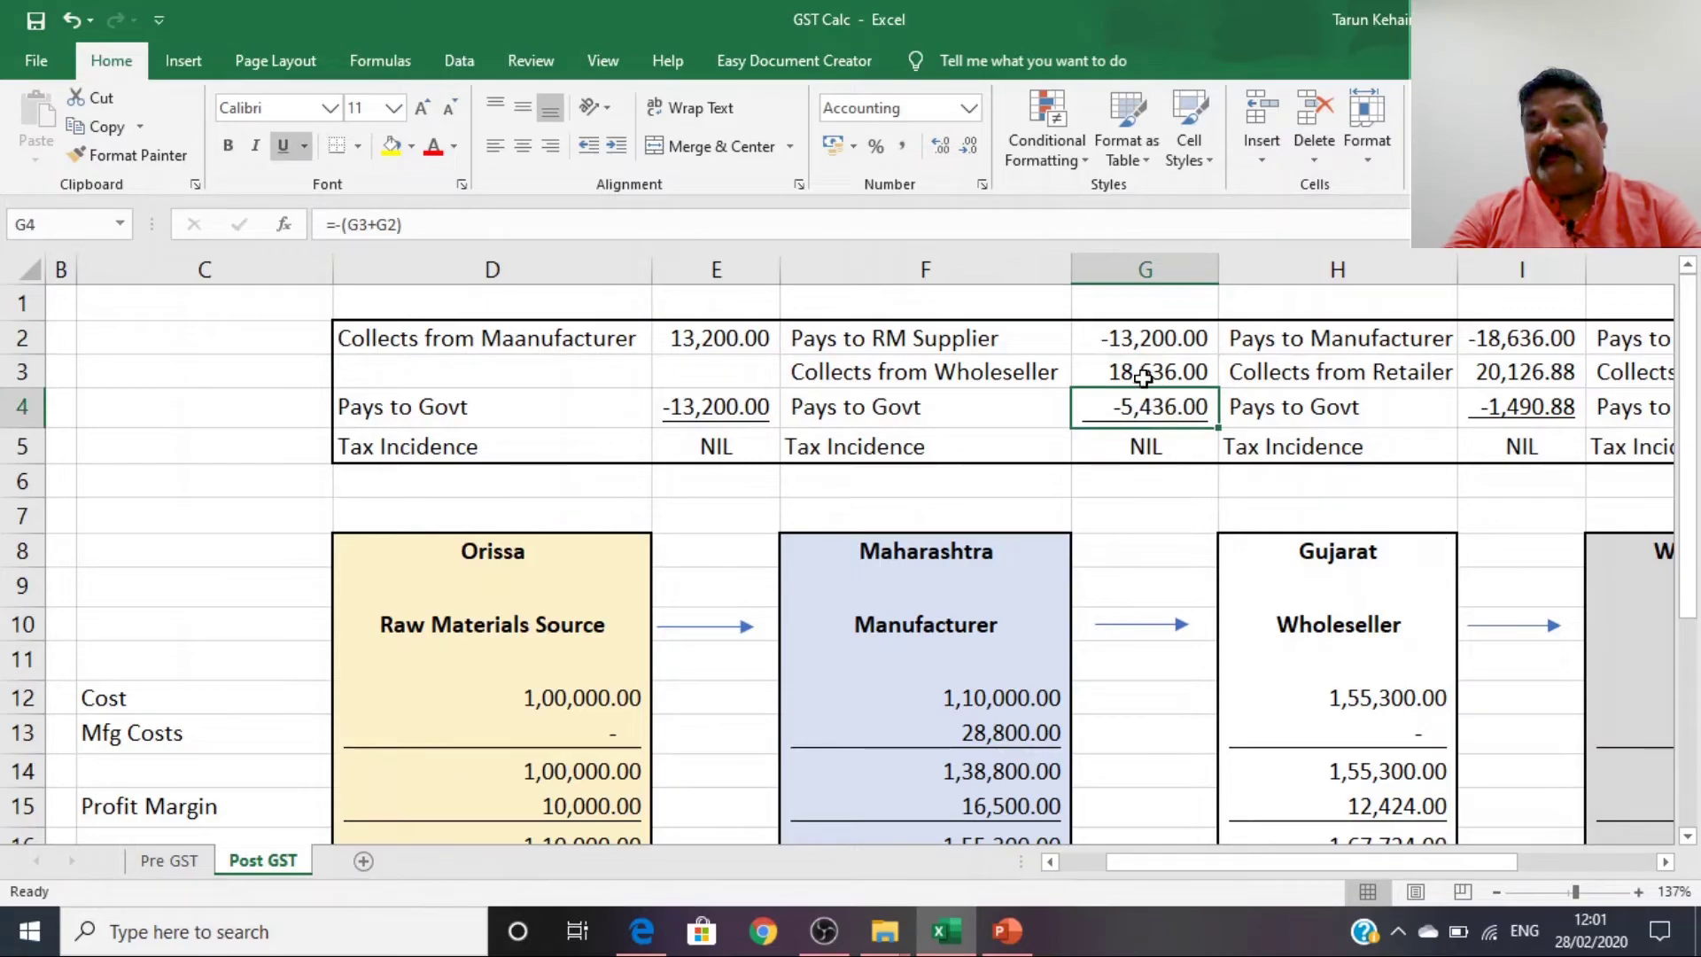
drag(1143, 372, 1152, 341)
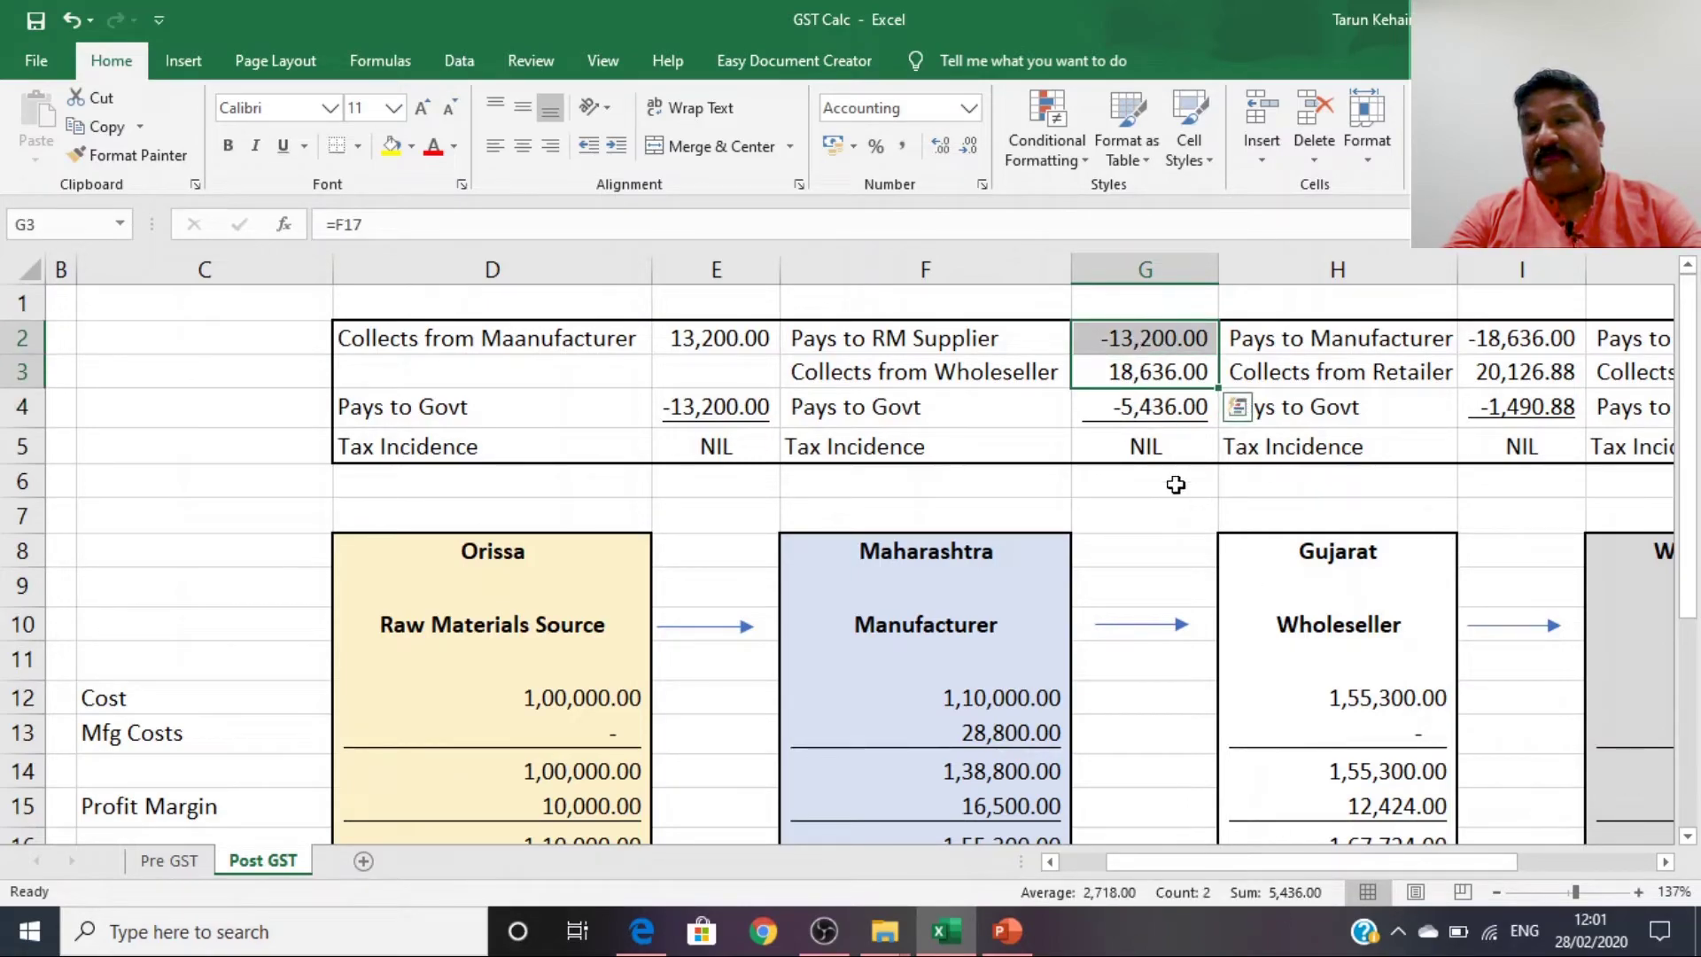
click(1152, 407)
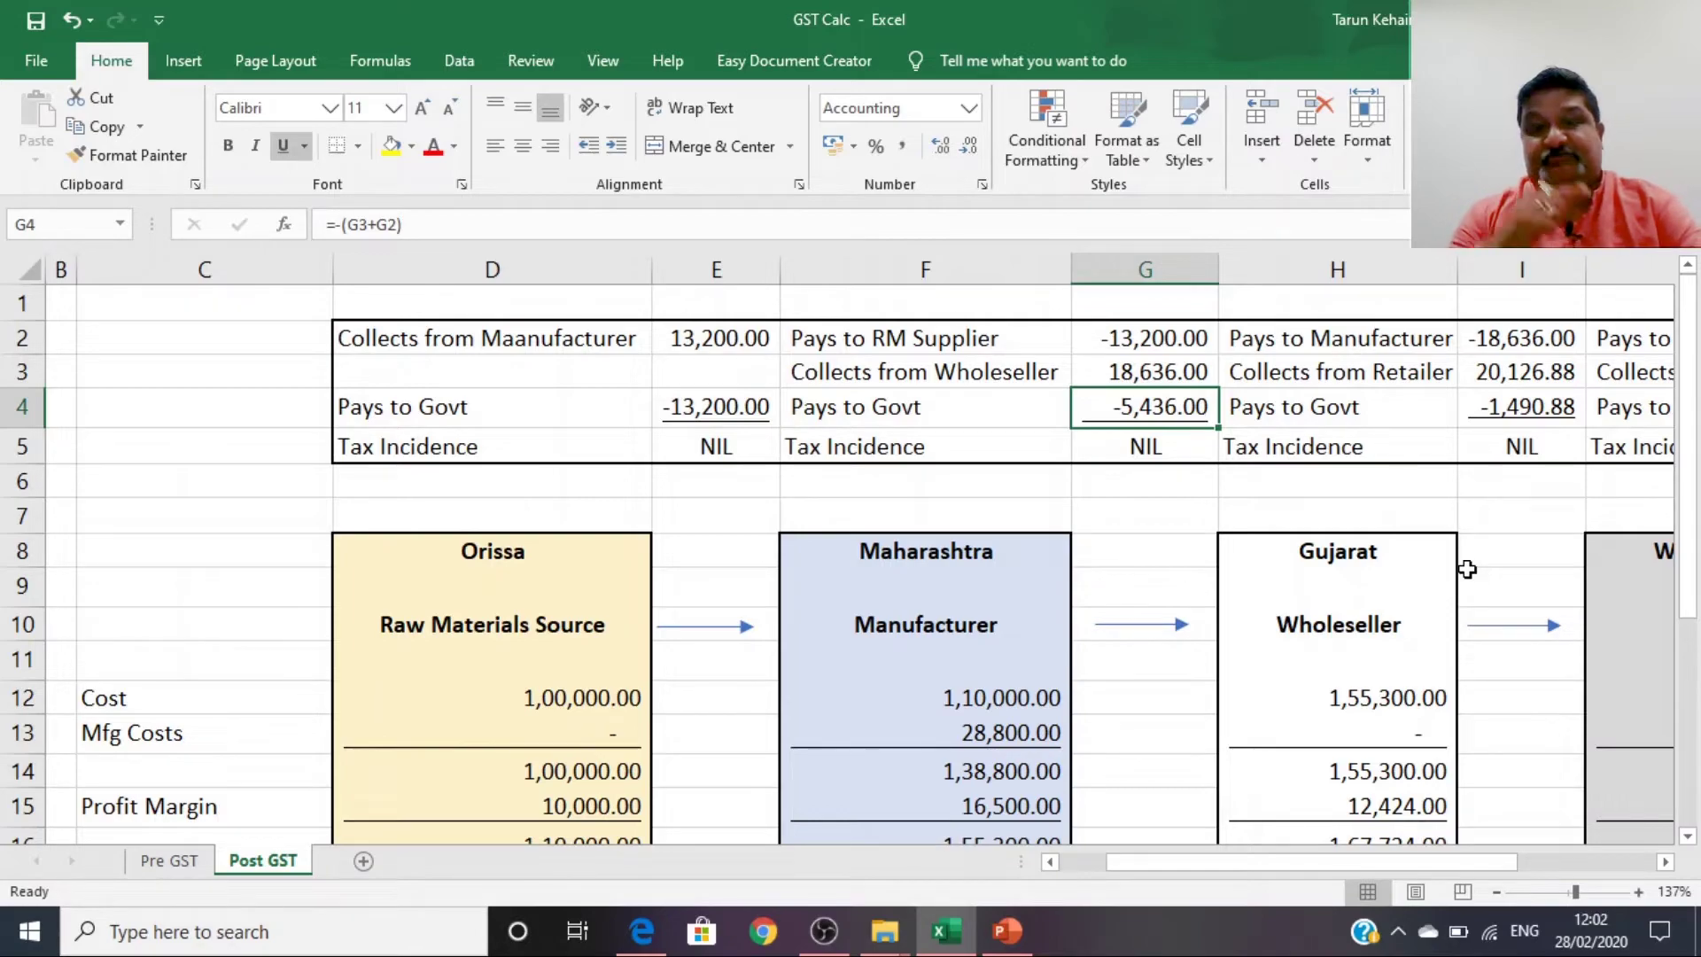
key(Right)
key(Right)
key(Right)
key(Right)
key(Left)
key(Left)
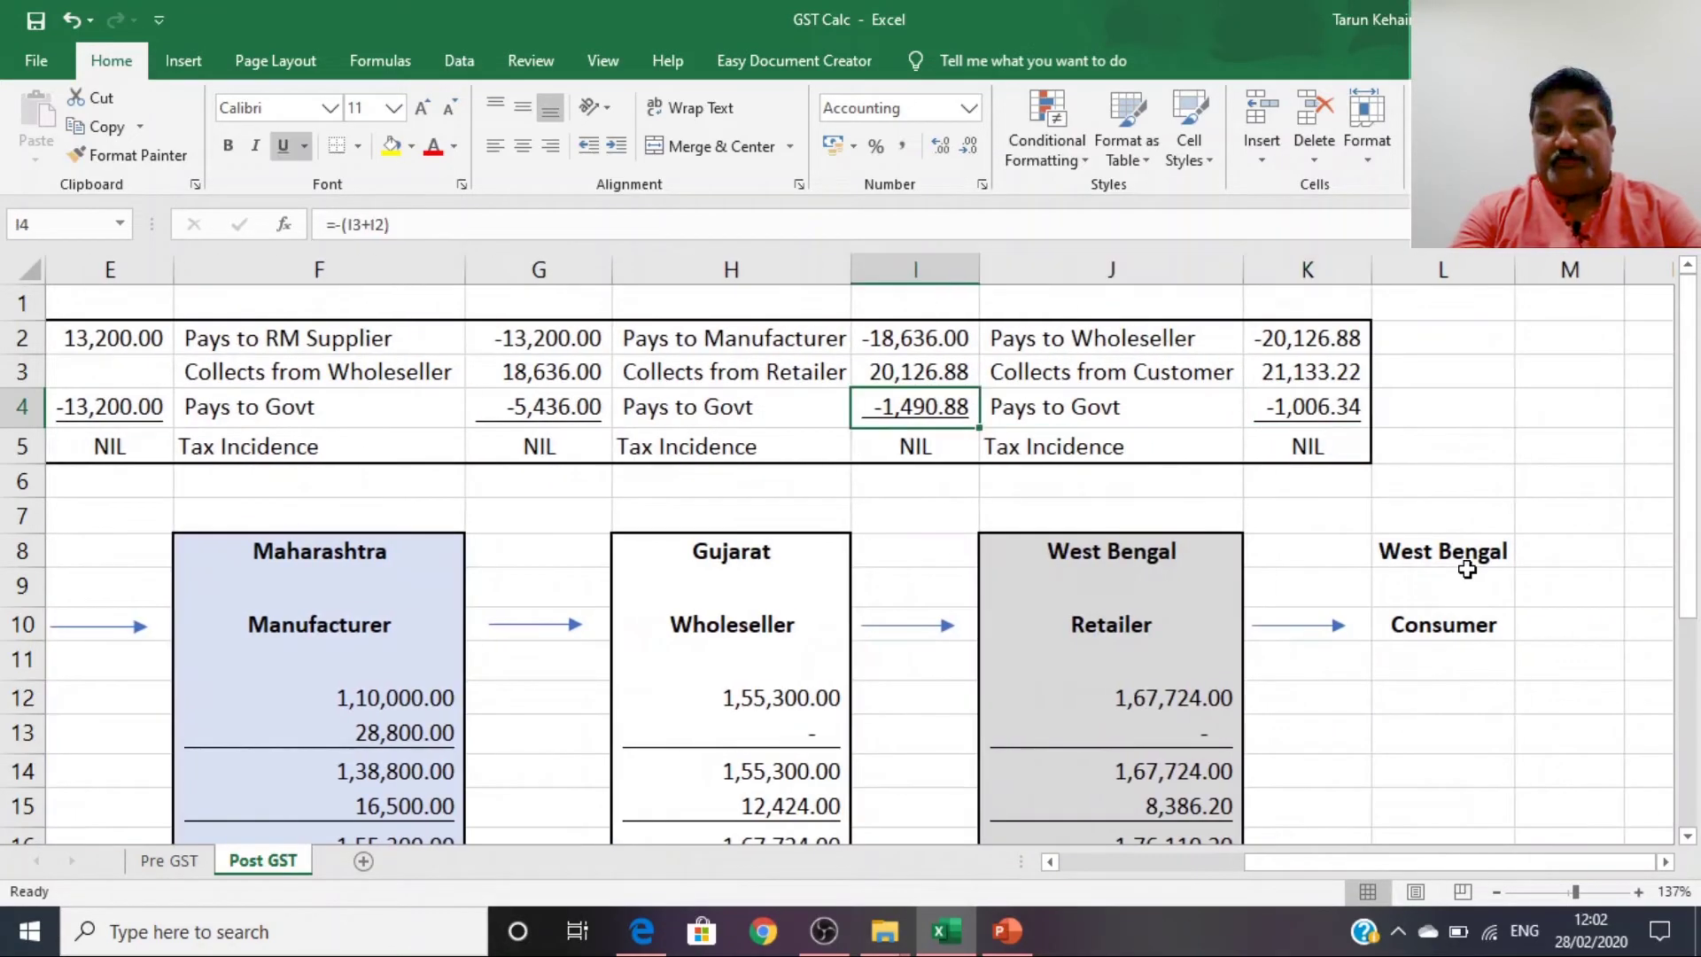
key(Up)
key(Up)
key(Down)
key(Down)
key(Down)
key(Down)
key(Down)
key(Down)
key(Down)
key(Down)
key(Down)
key(Down)
key(Down)
key(Down)
key(Down)
key(Down)
key(Down)
key(Down)
key(Down)
key(Down)
key(Left)
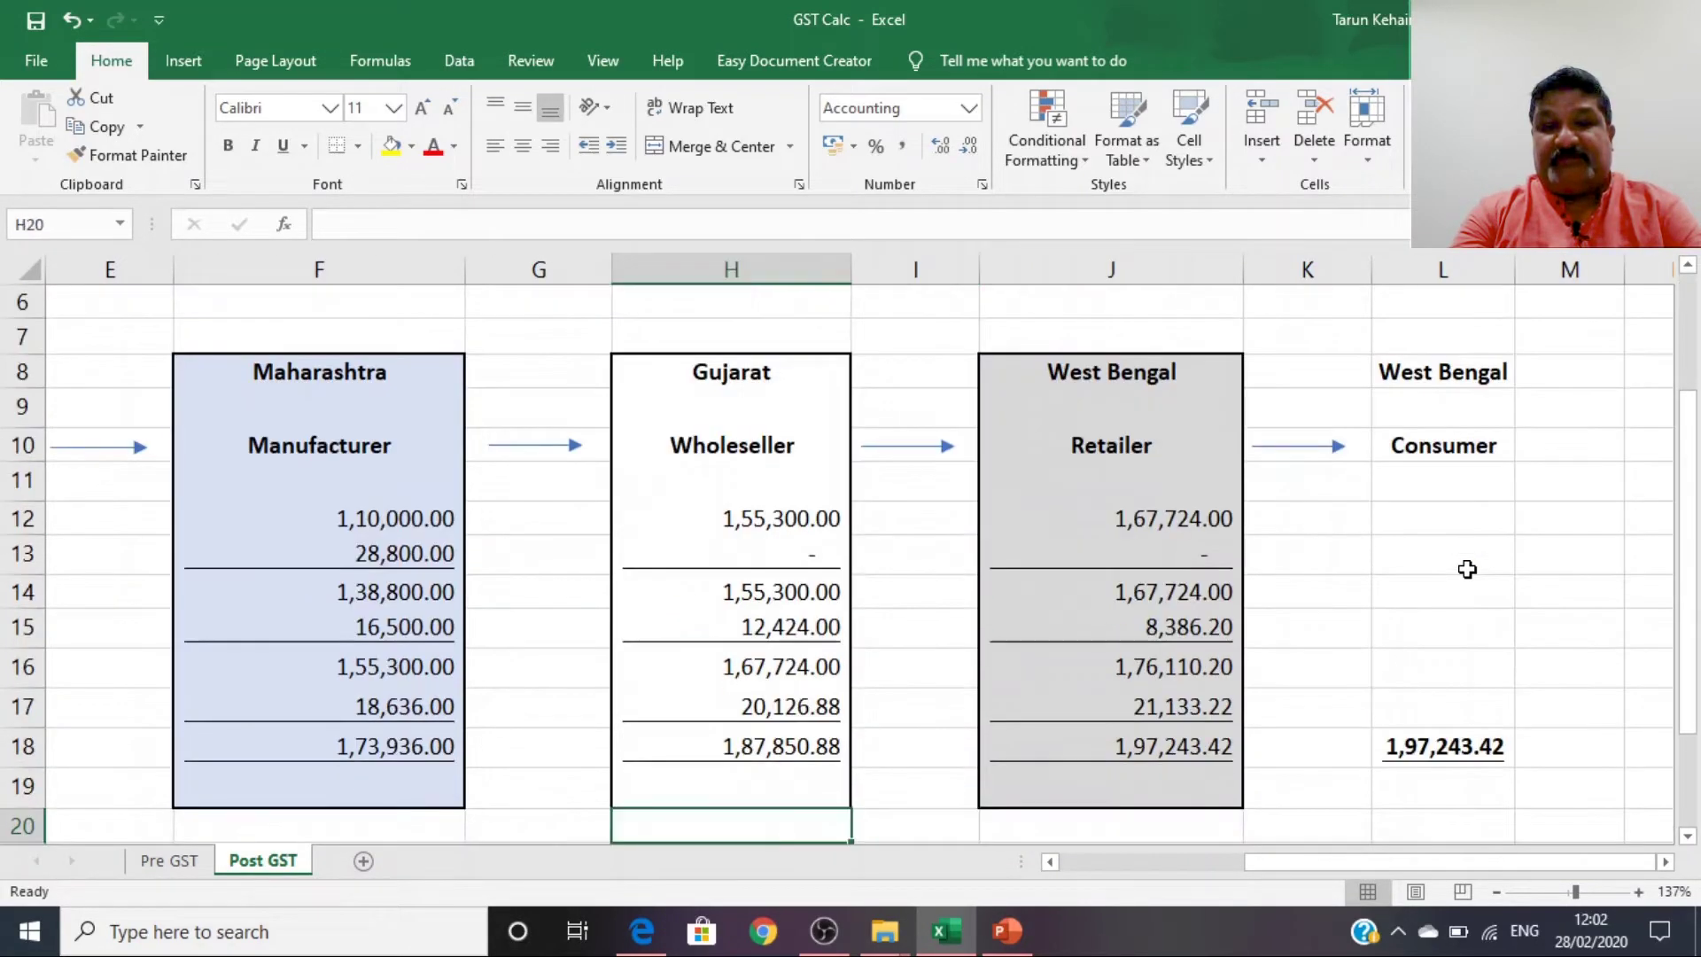
key(Left)
key(Up)
key(Up)
key(Left)
key(Up)
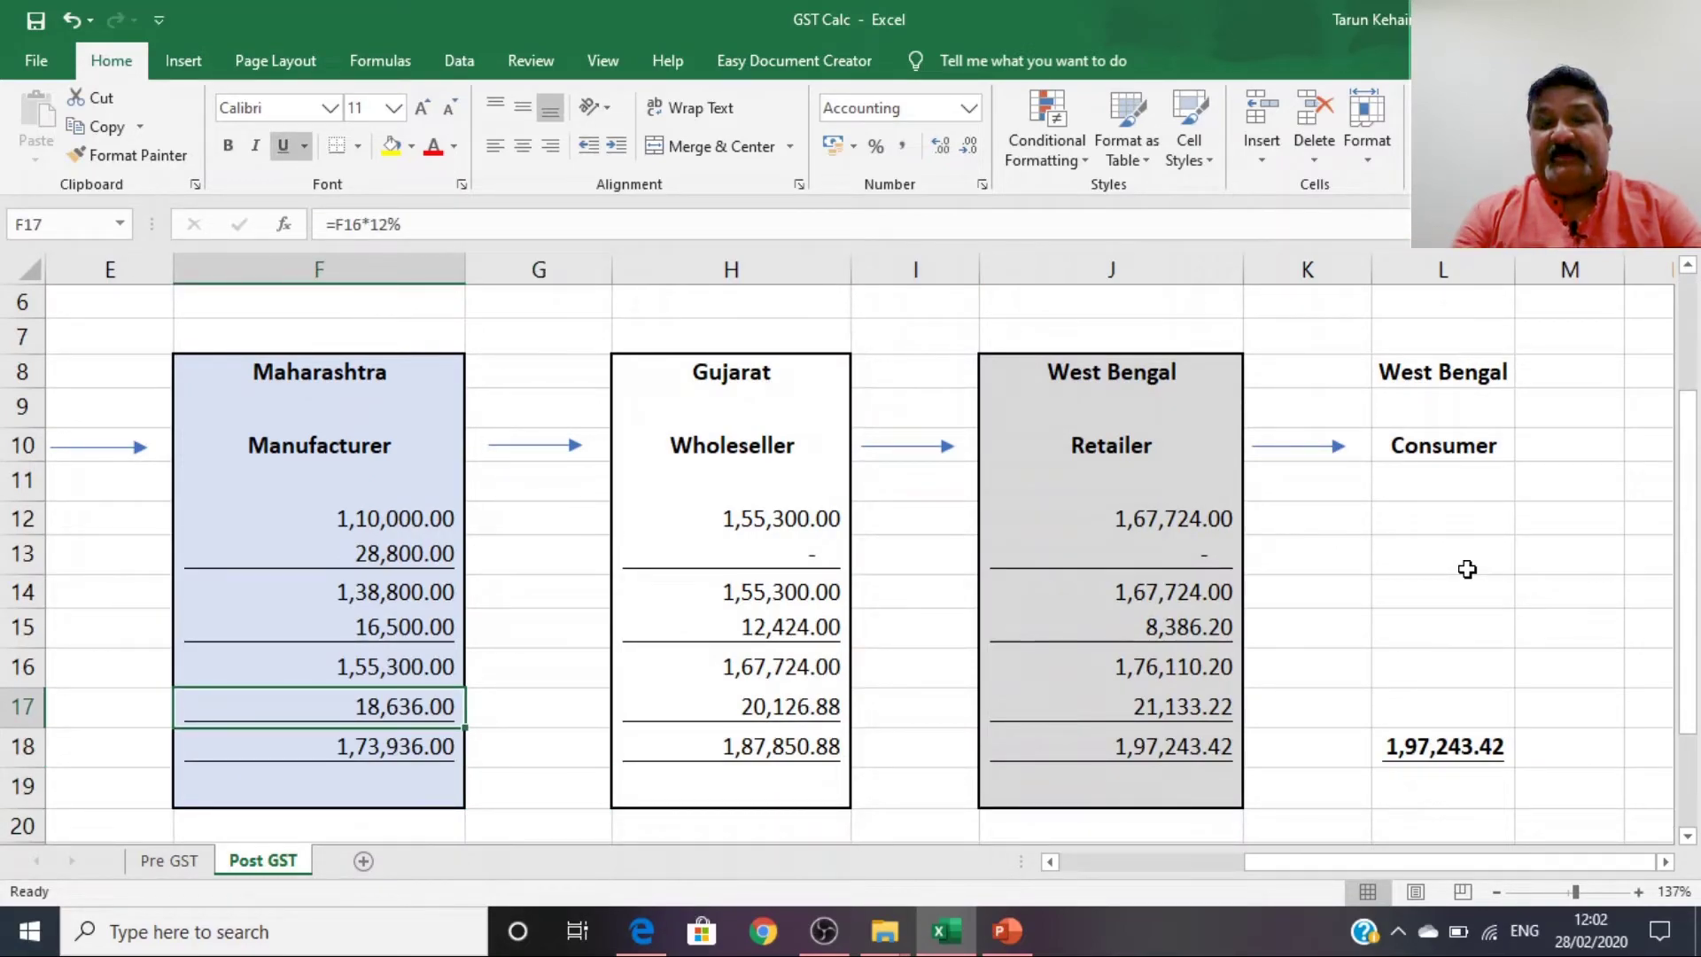
key(Down)
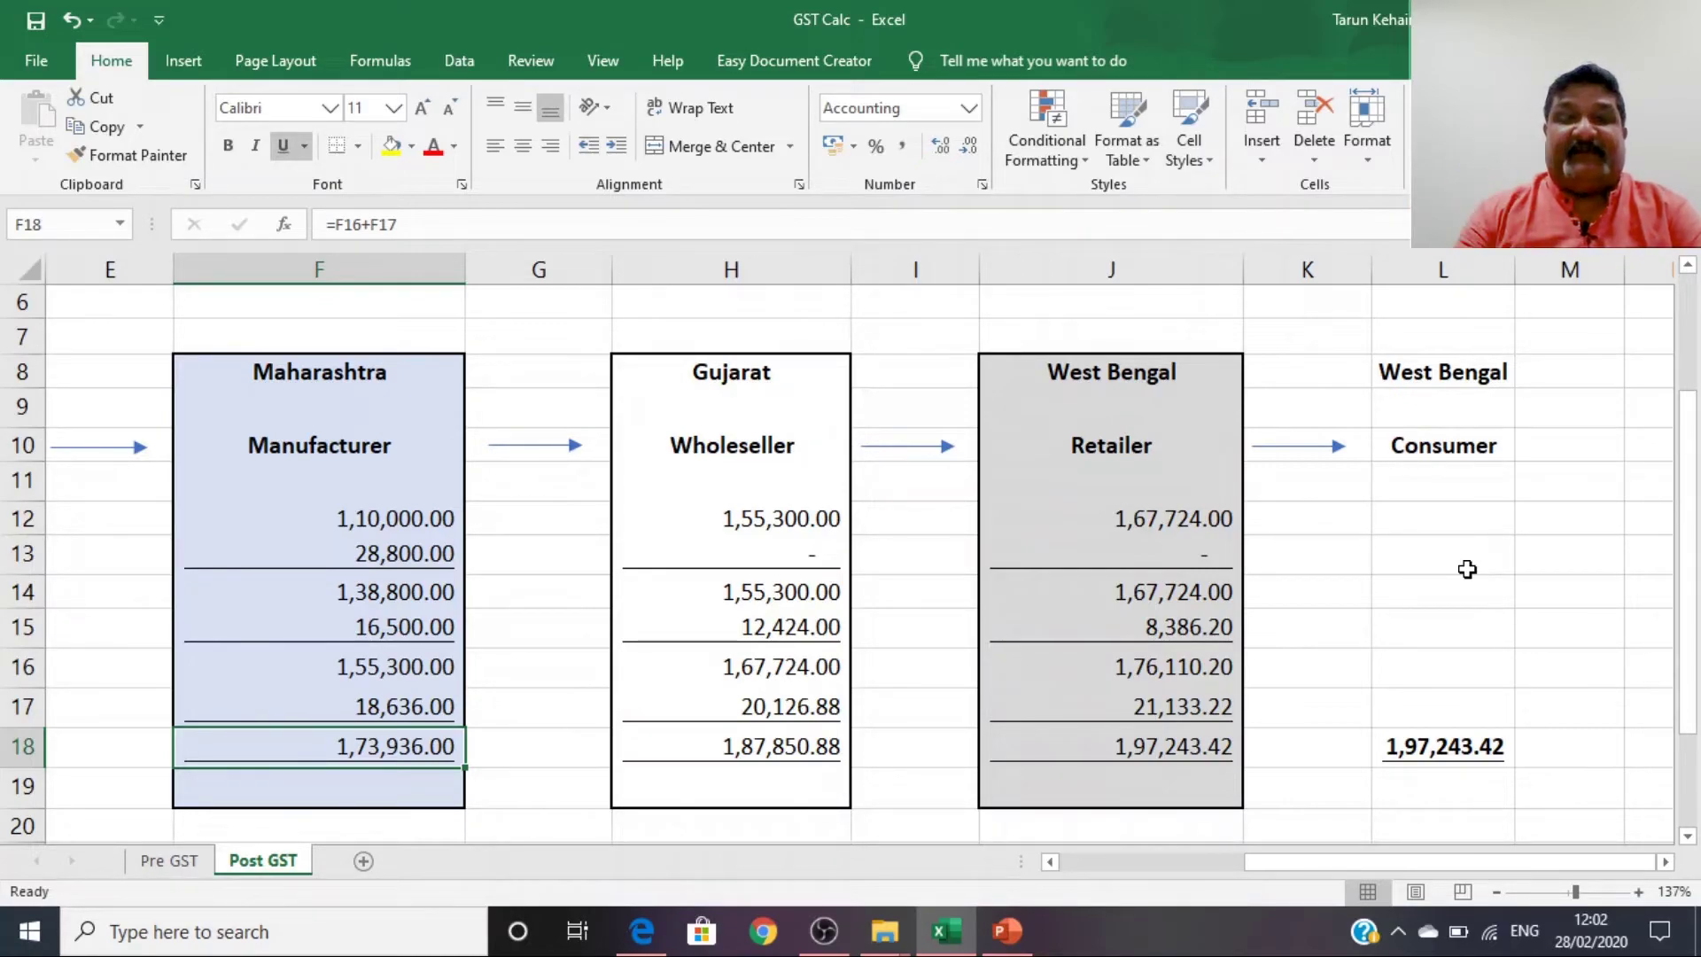
scroll(1028, 594, up, 2)
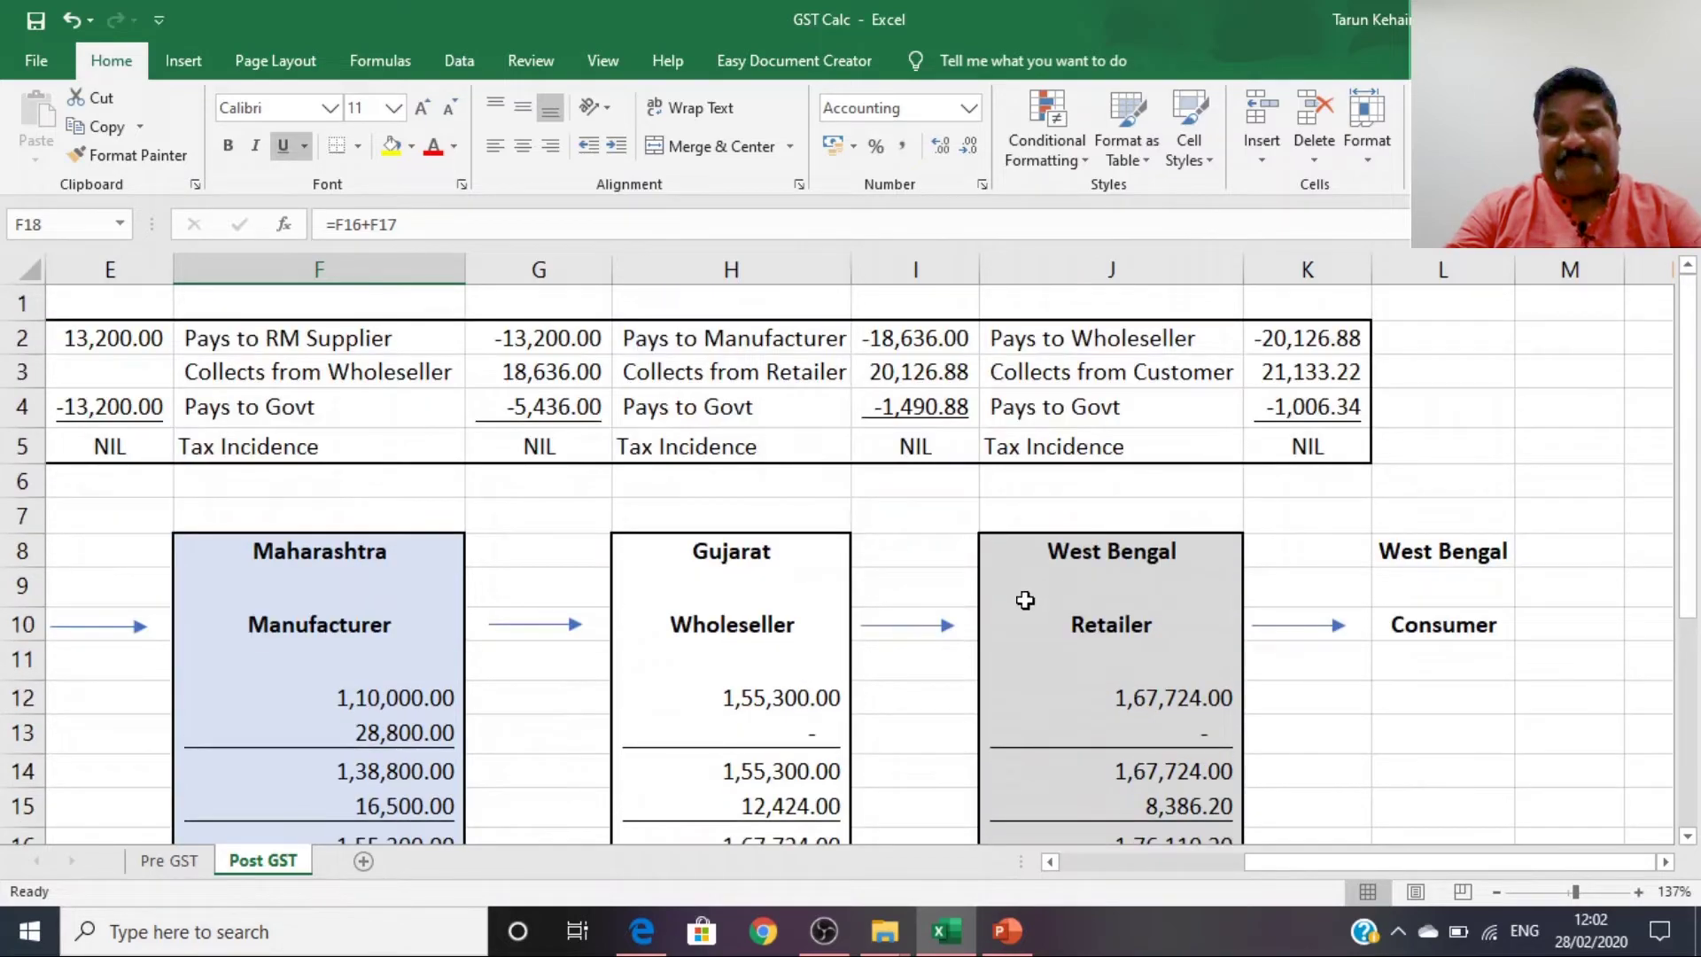
click(957, 345)
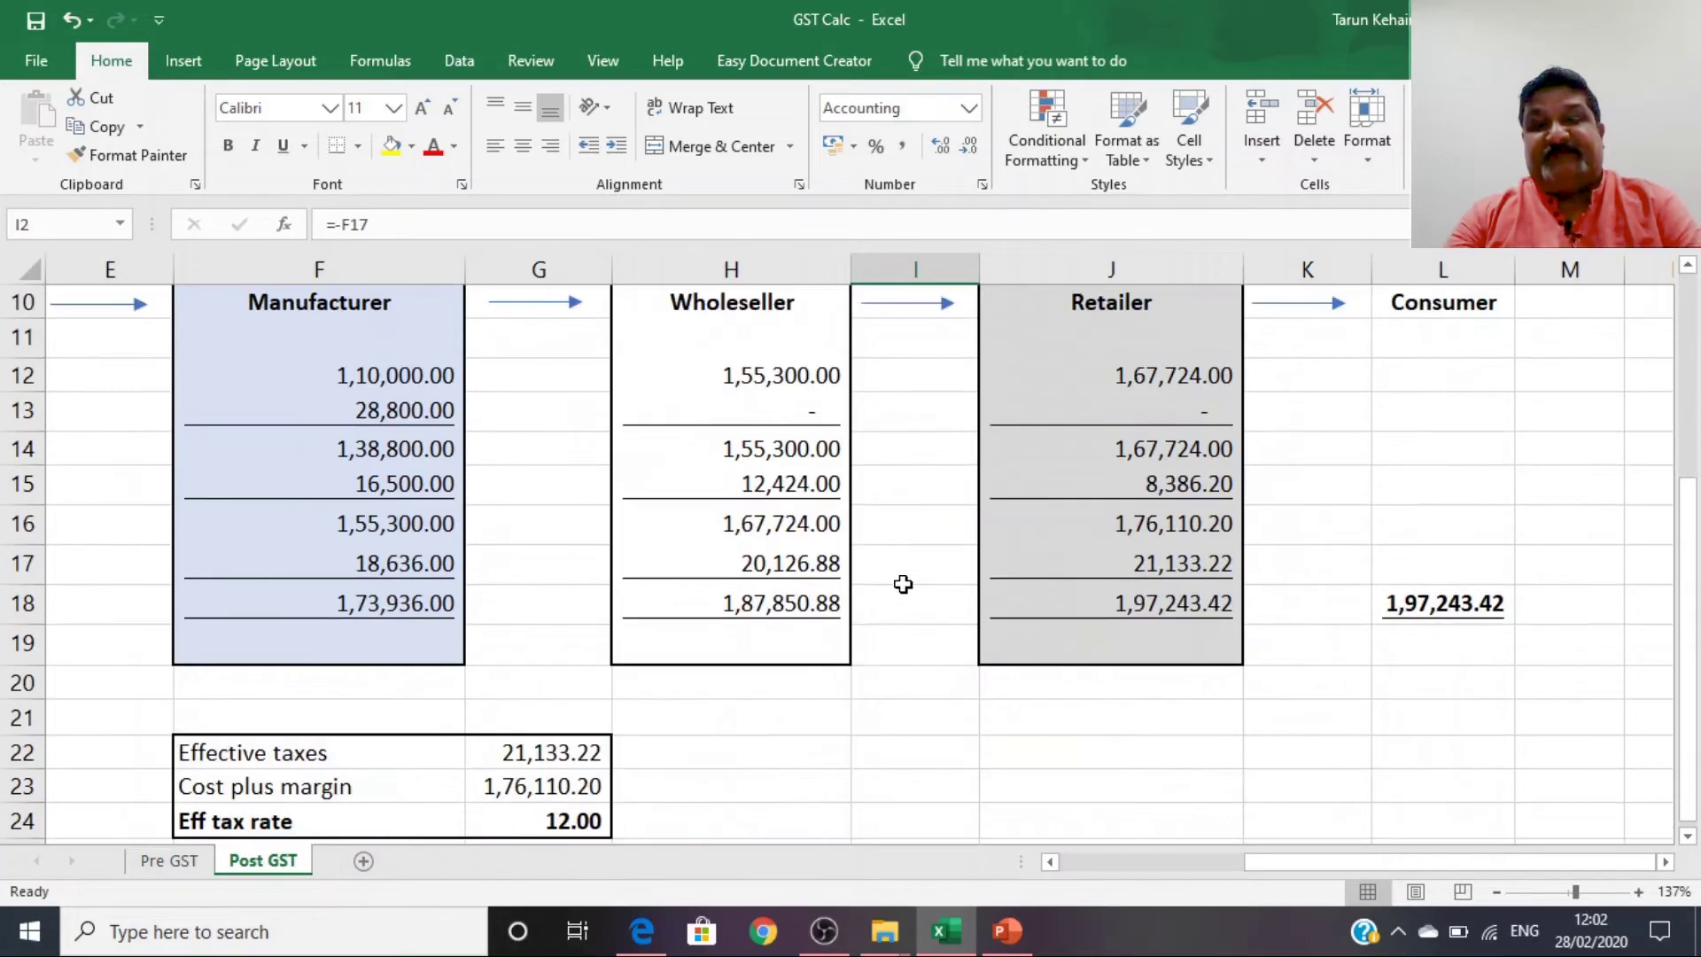
scroll(904, 580, down, 3)
click(789, 565)
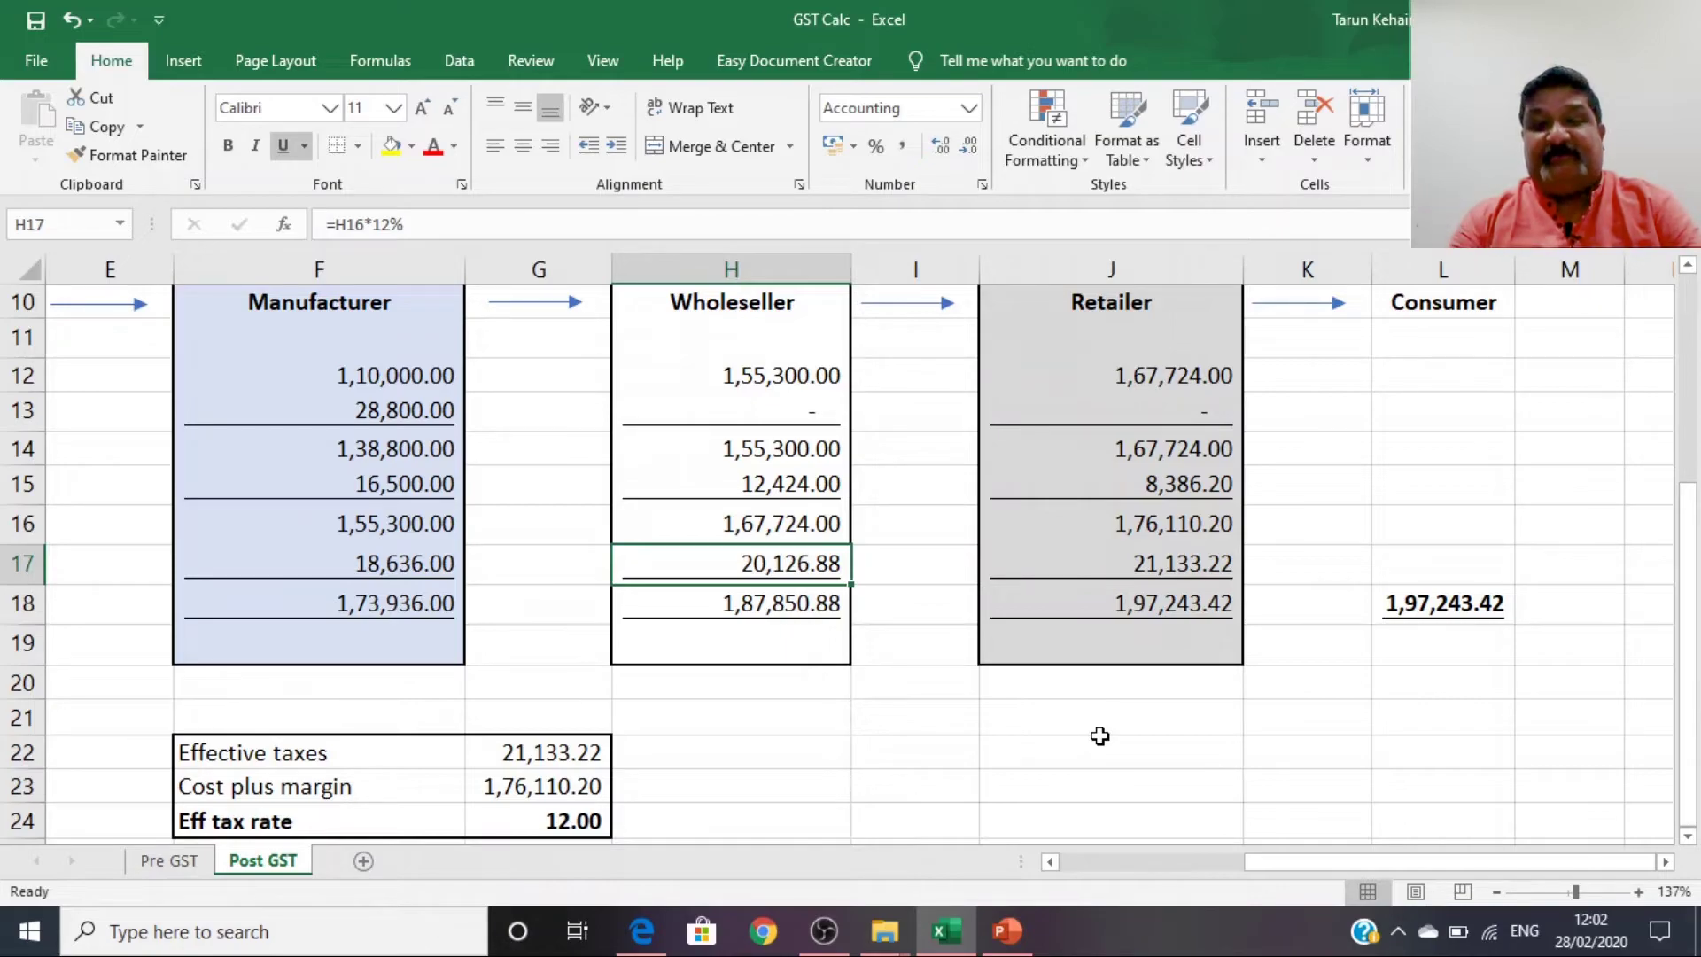
key(Down)
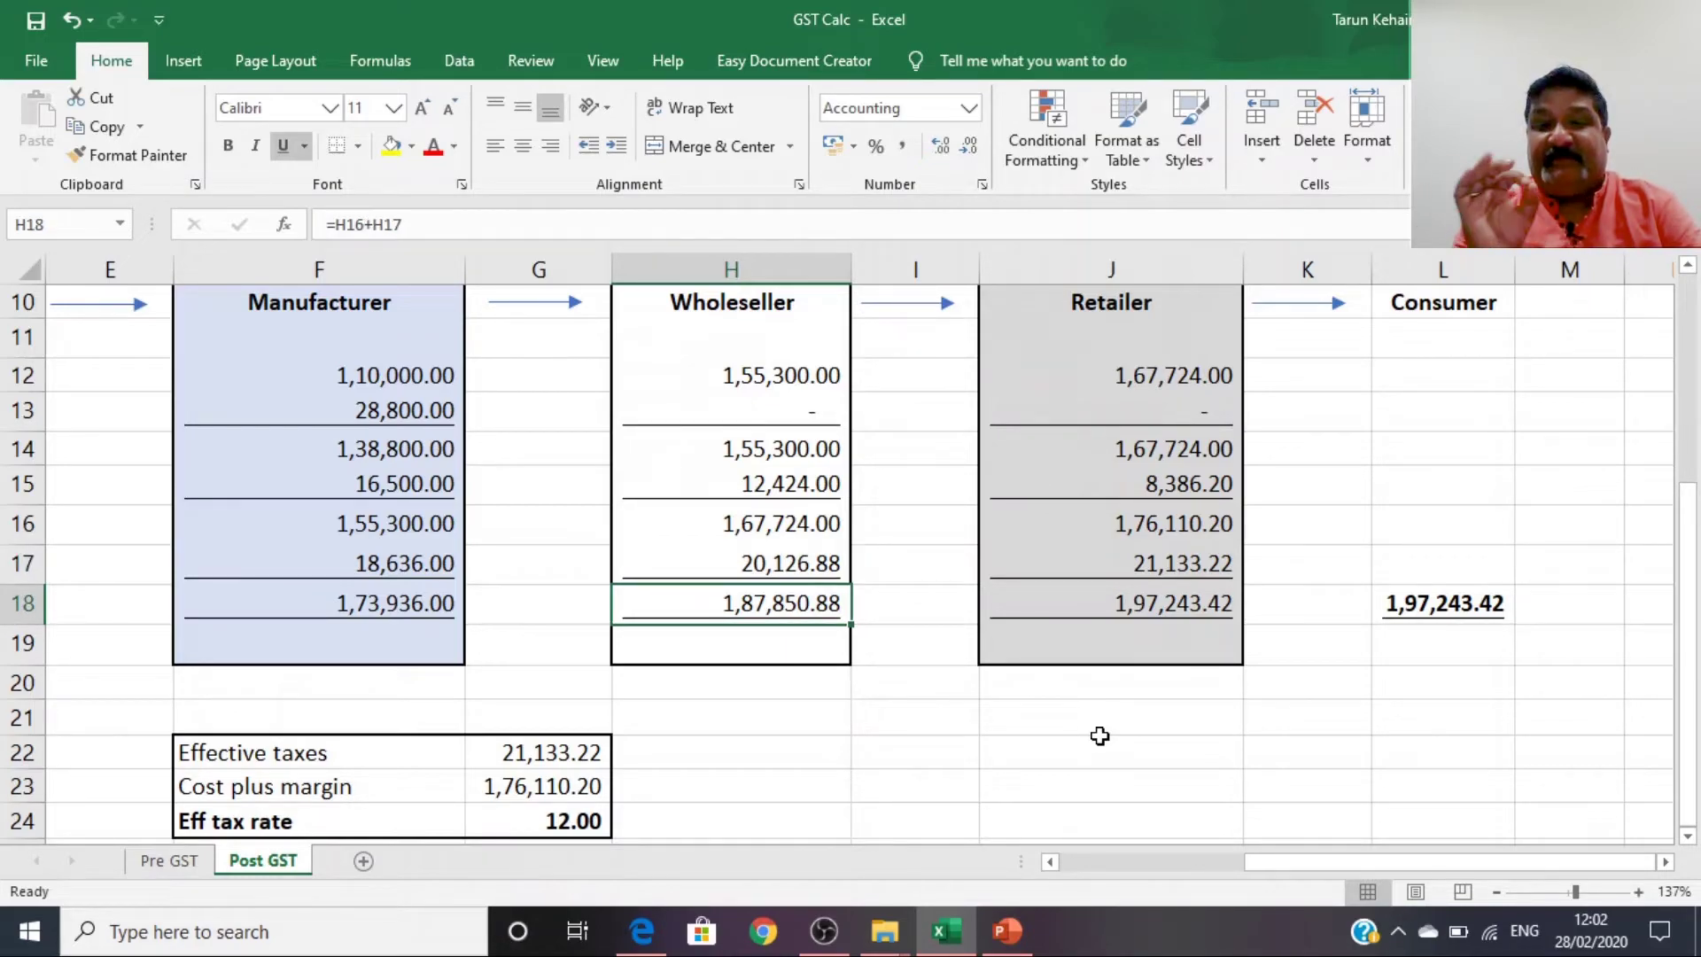
scroll(957, 749, up, 3)
click(887, 376)
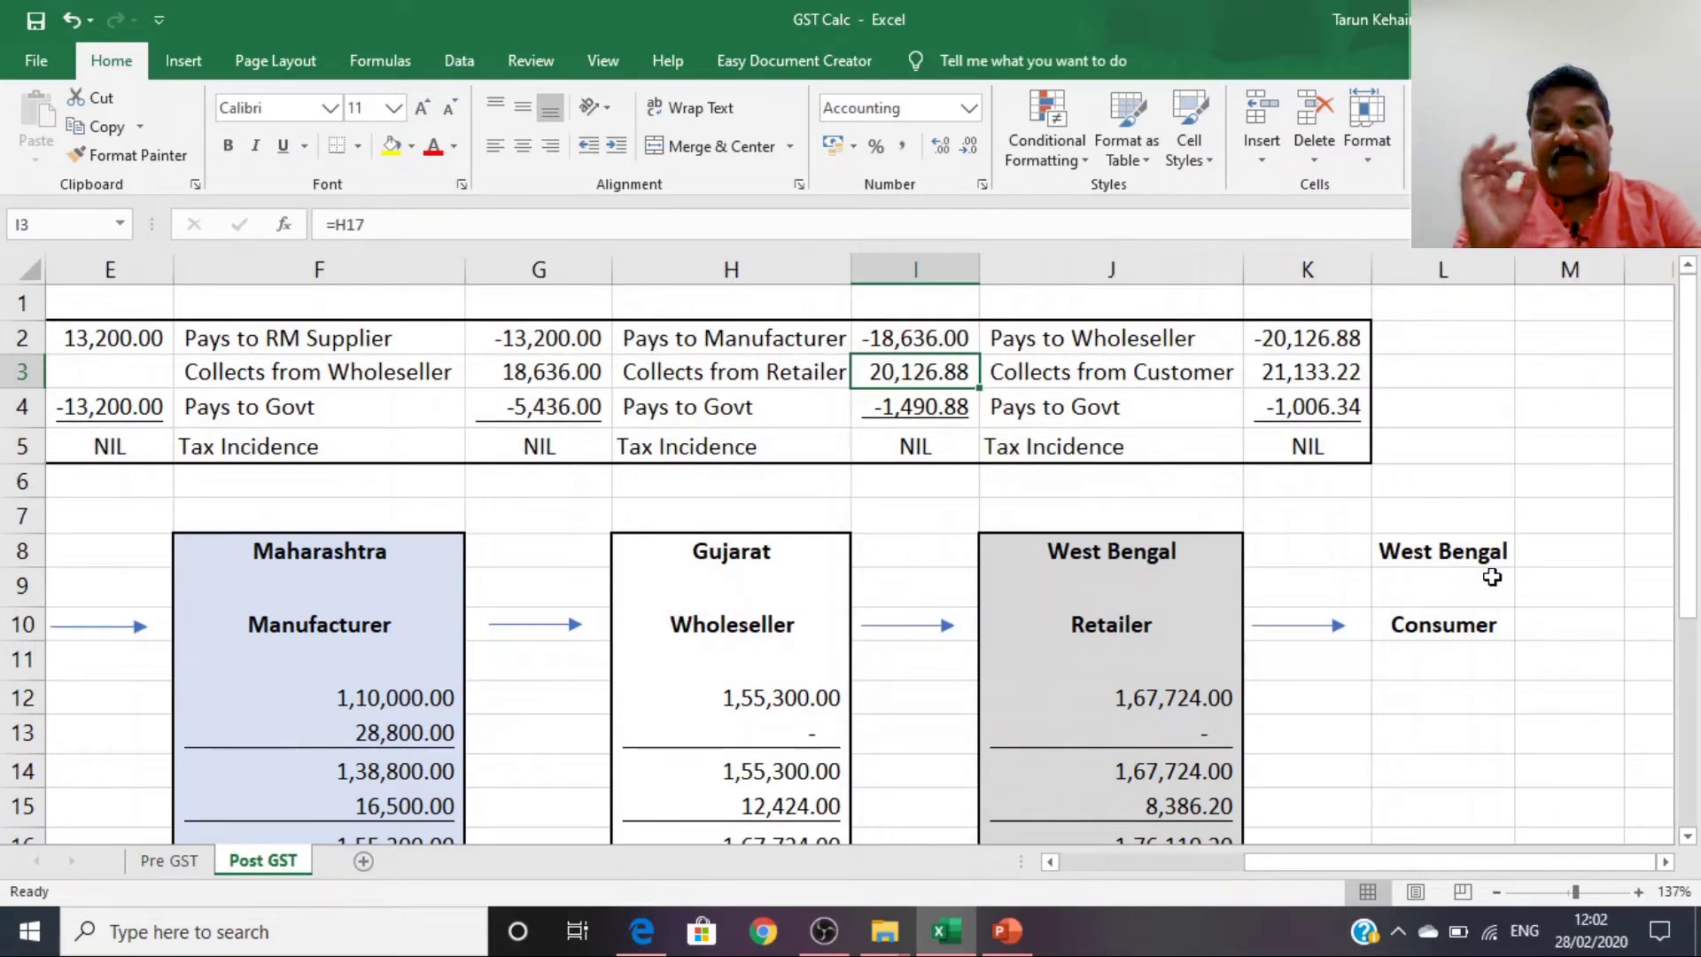
key(Up)
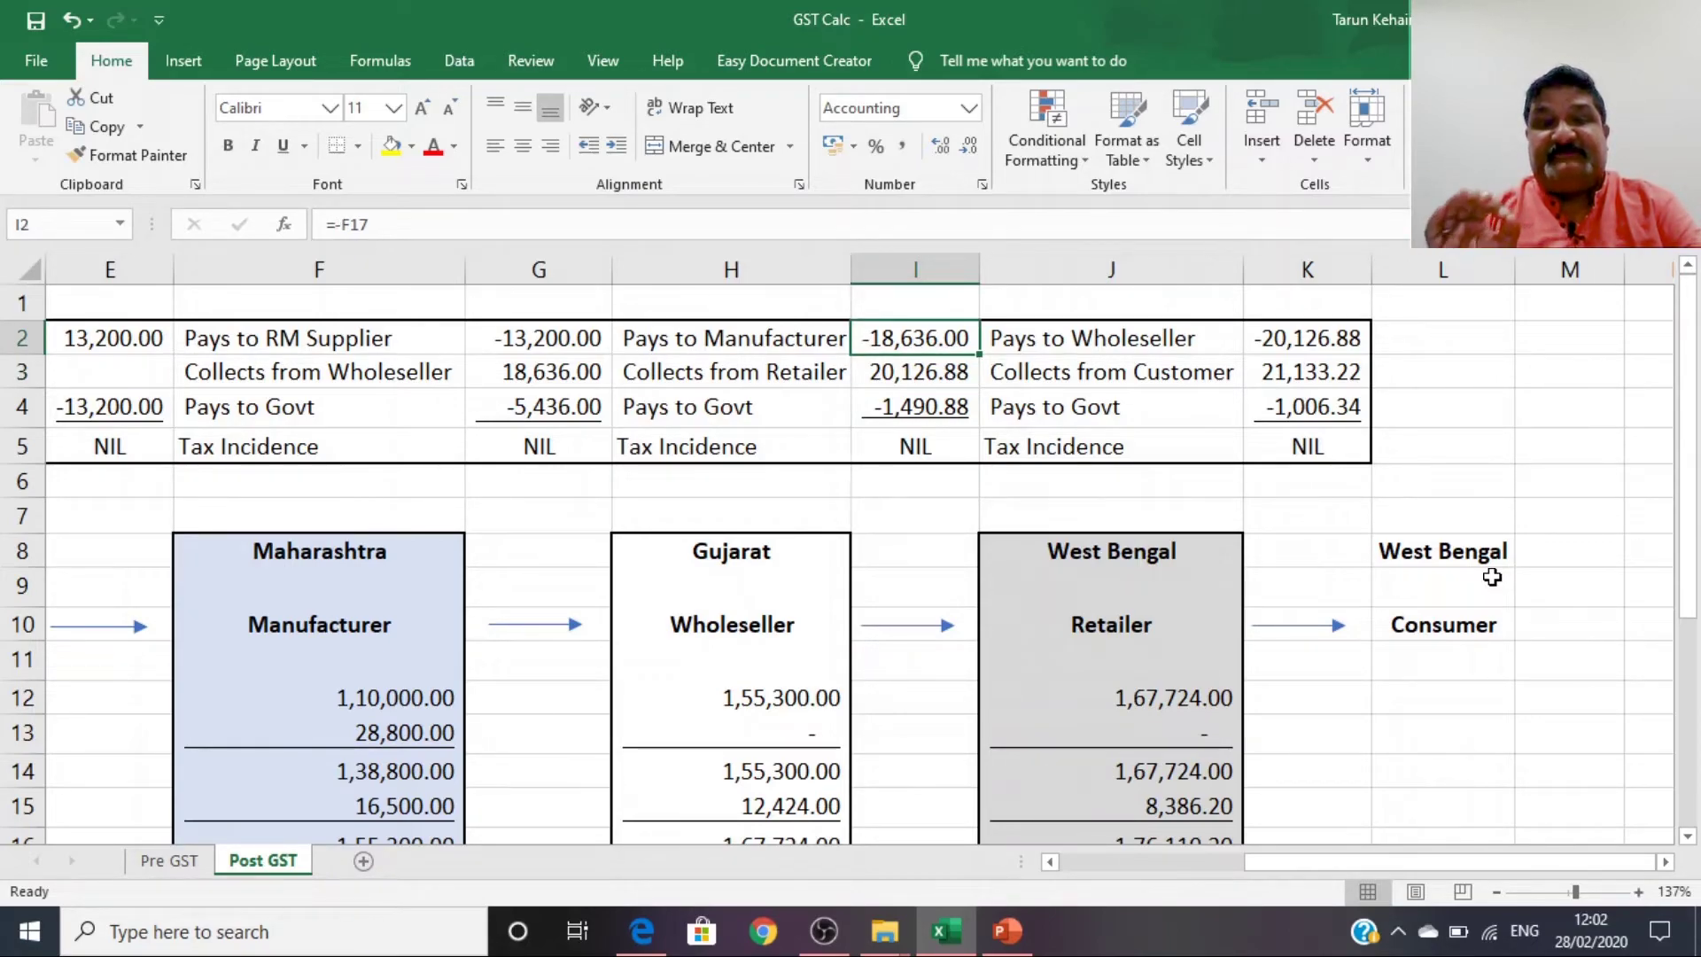
key(Down)
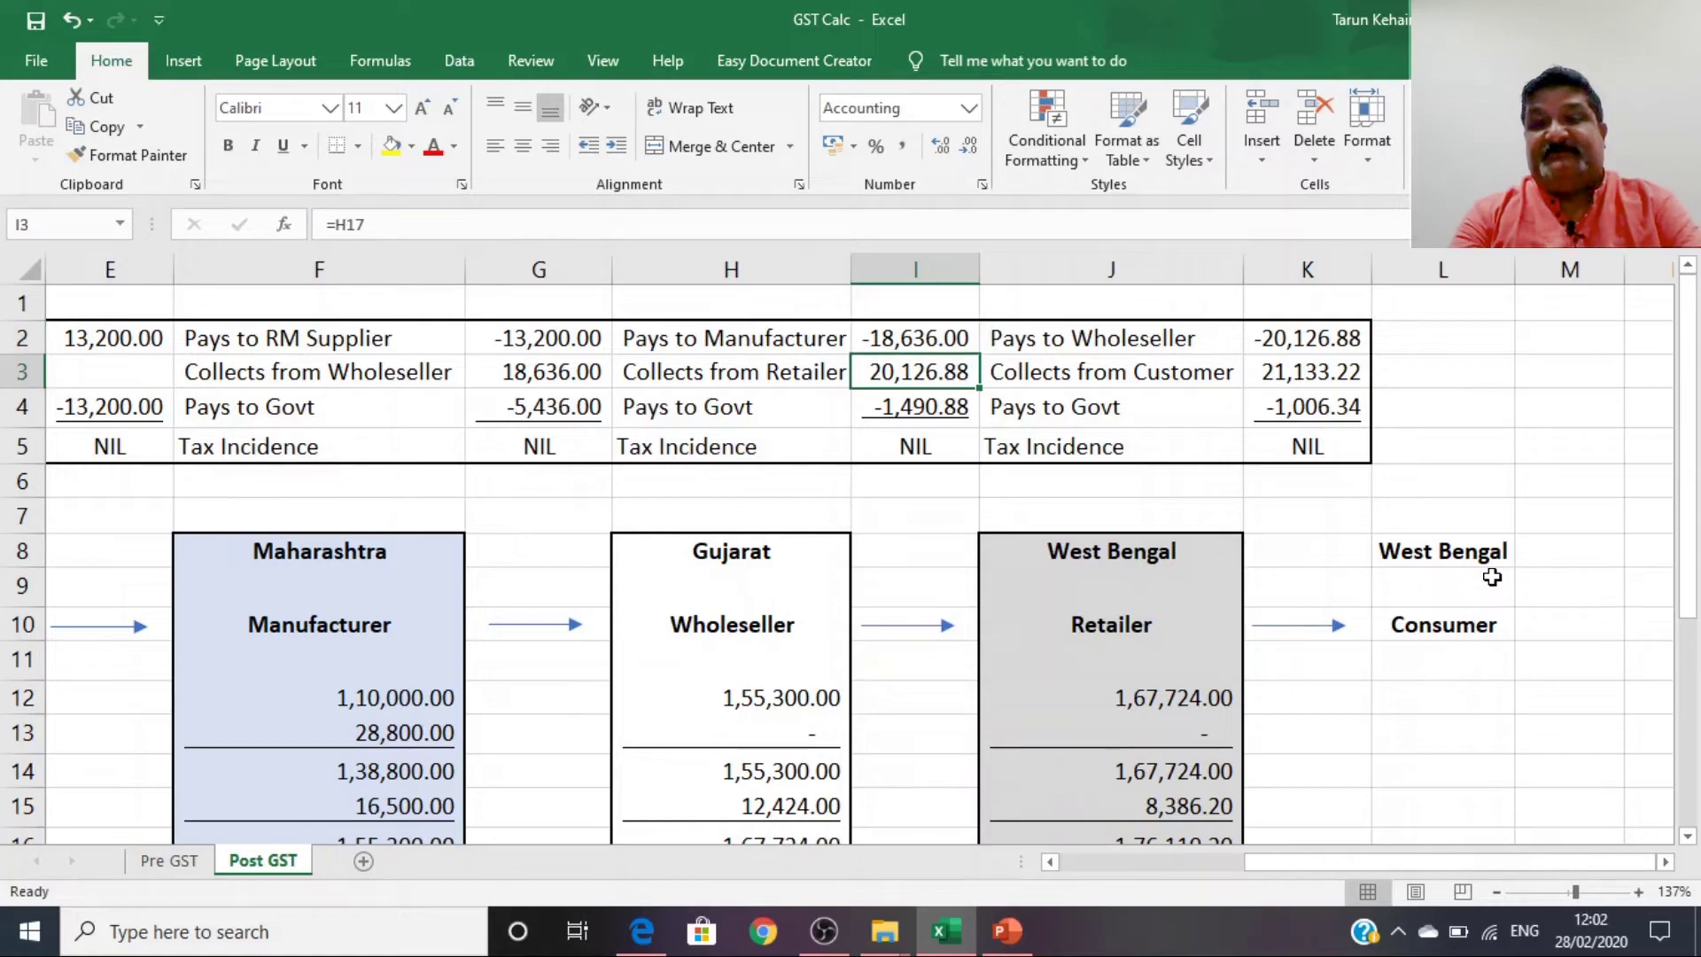
key(shift+Up)
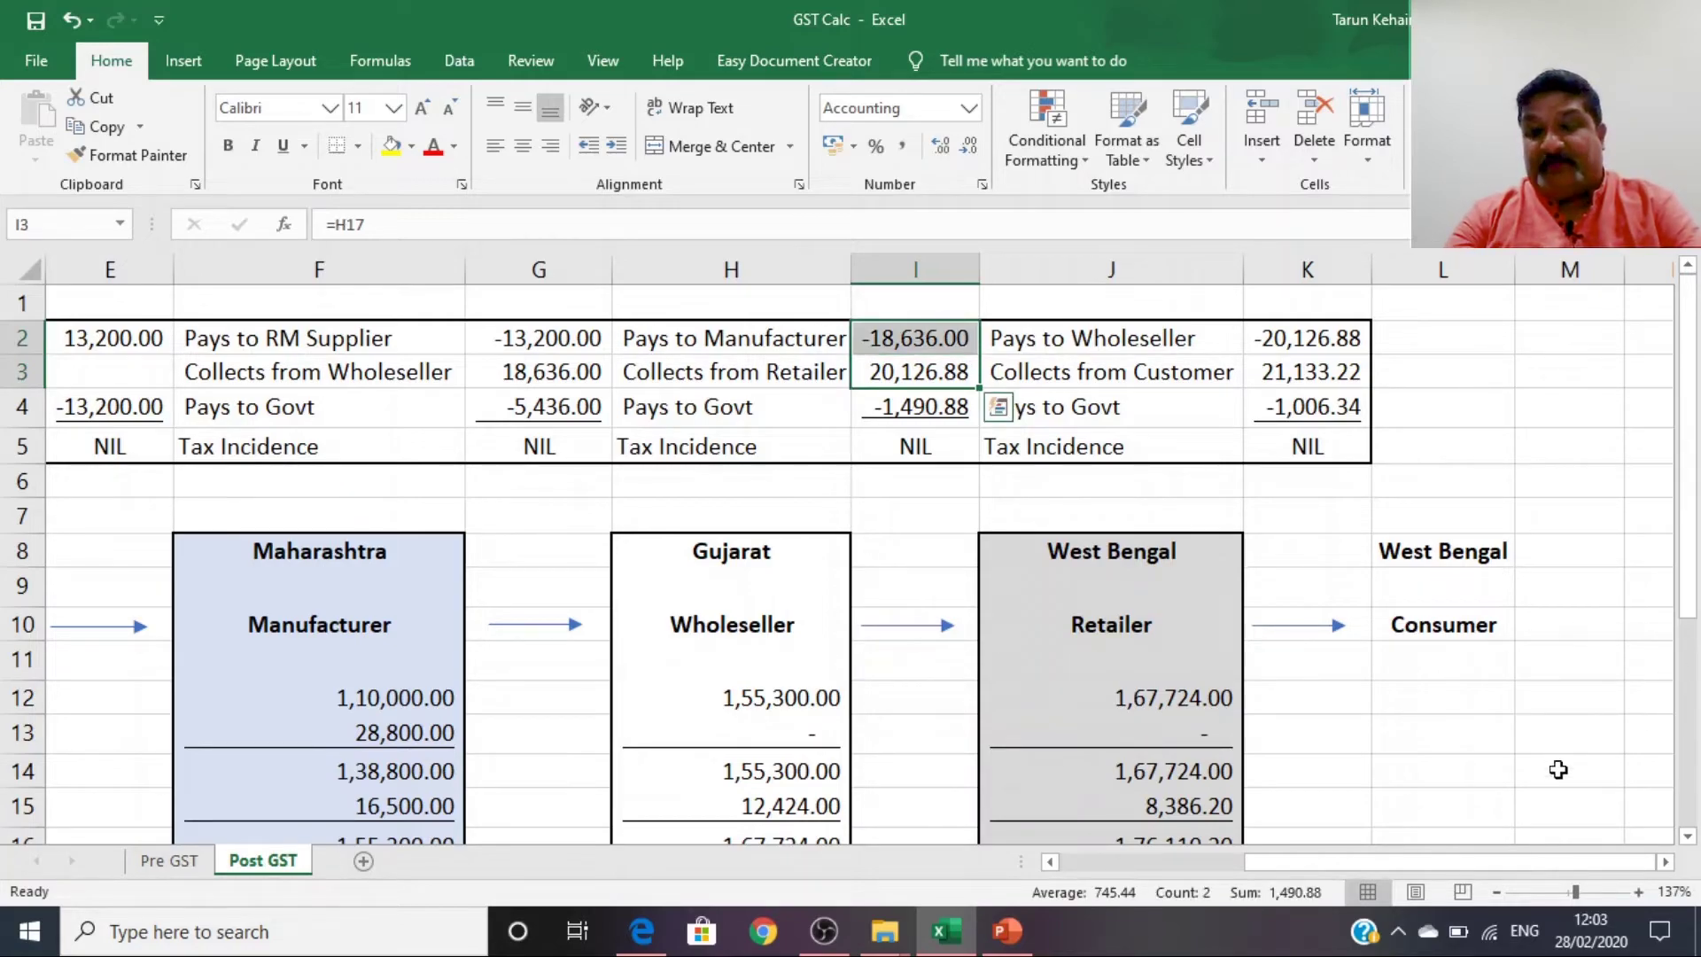
click(921, 445)
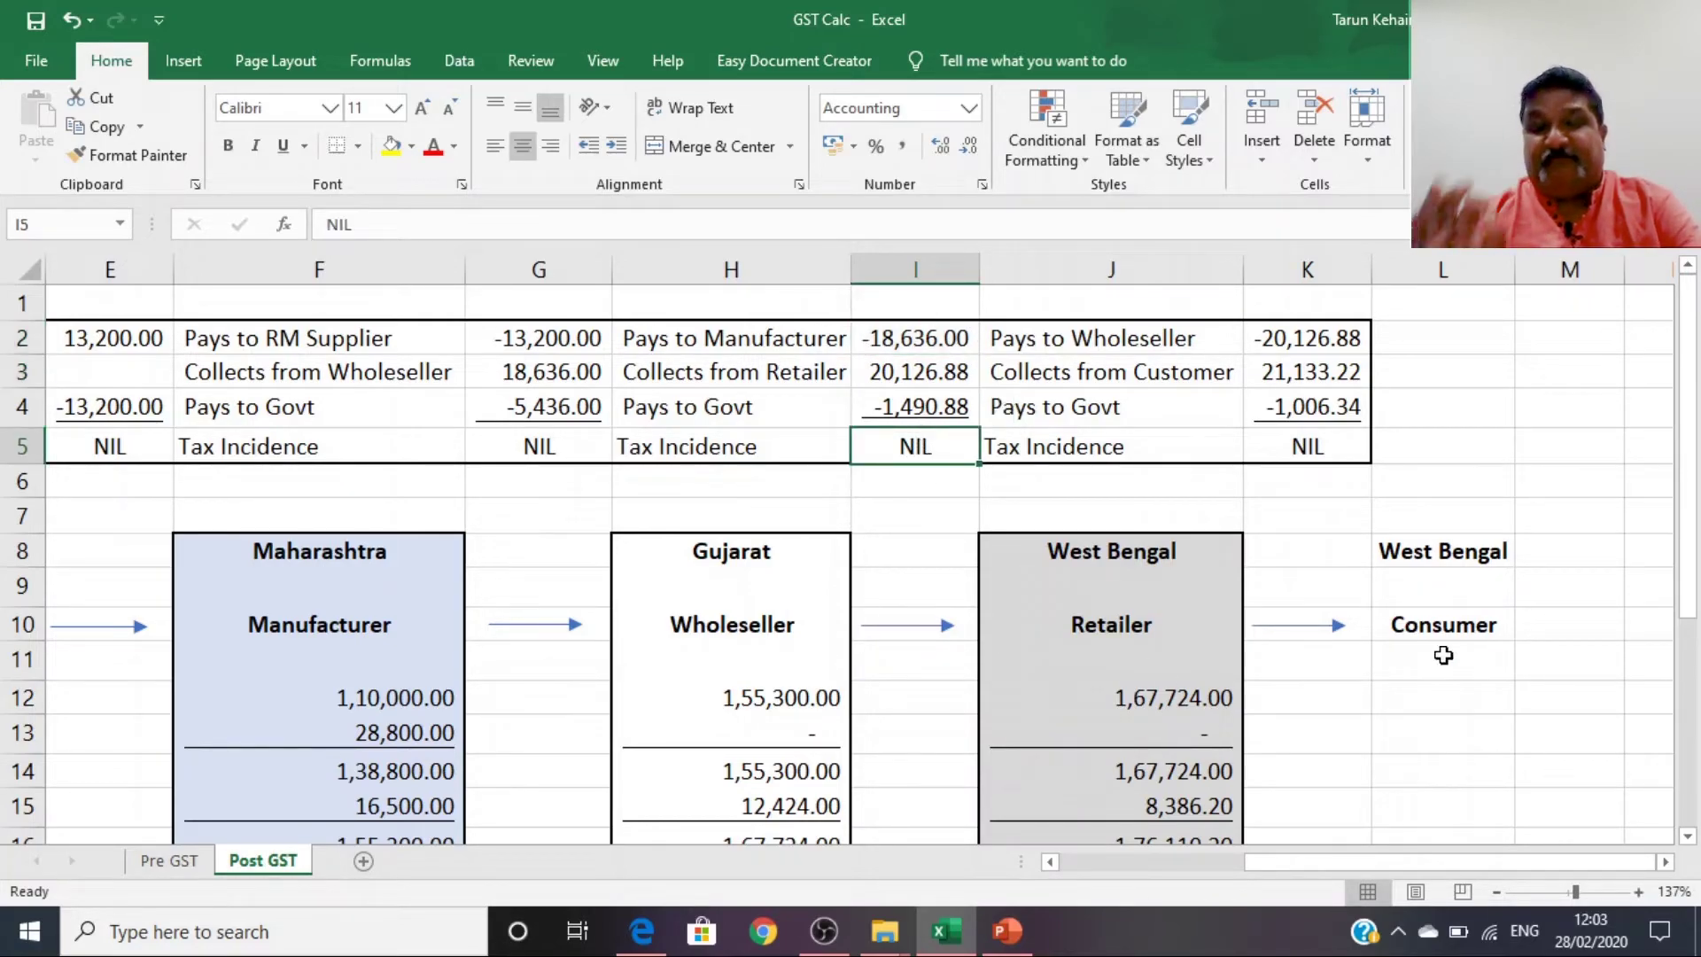